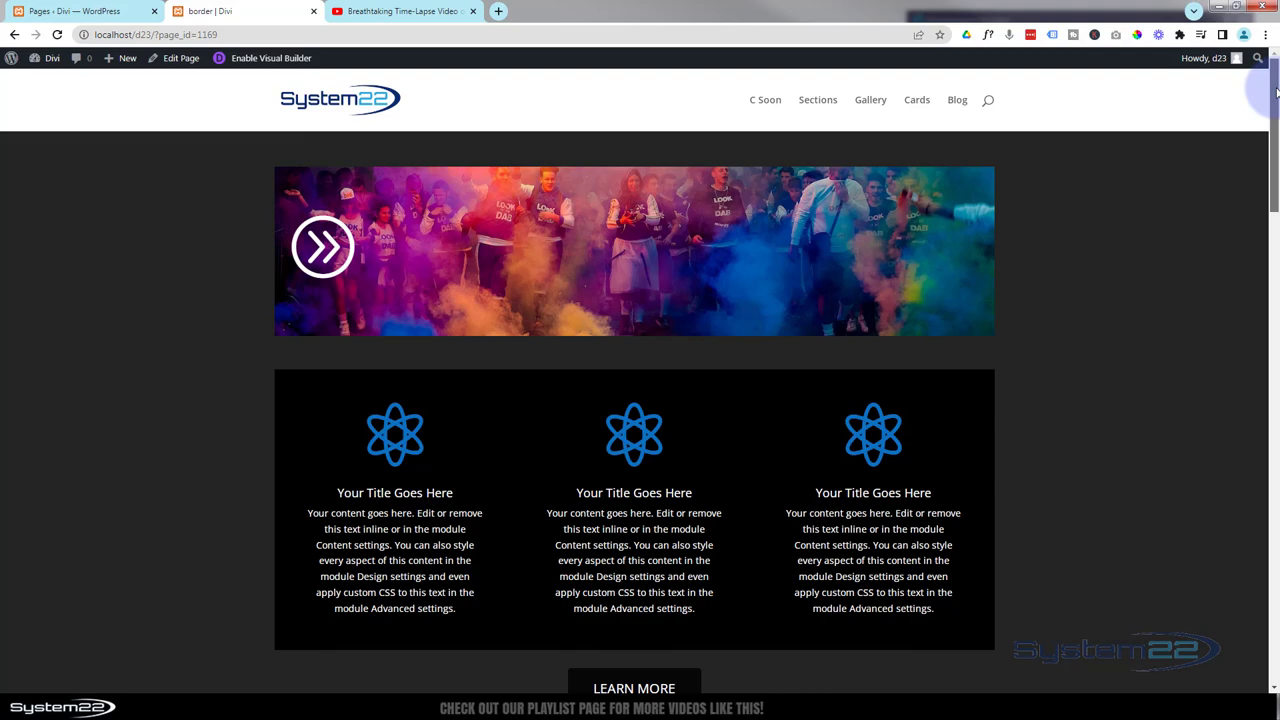
# Enable the Visual Builder for the page and delete the existing Autoplay Video section below the Learn More button.
pyautogui.moveTo(1276, 92); pyautogui.dragTo(1273, 216)
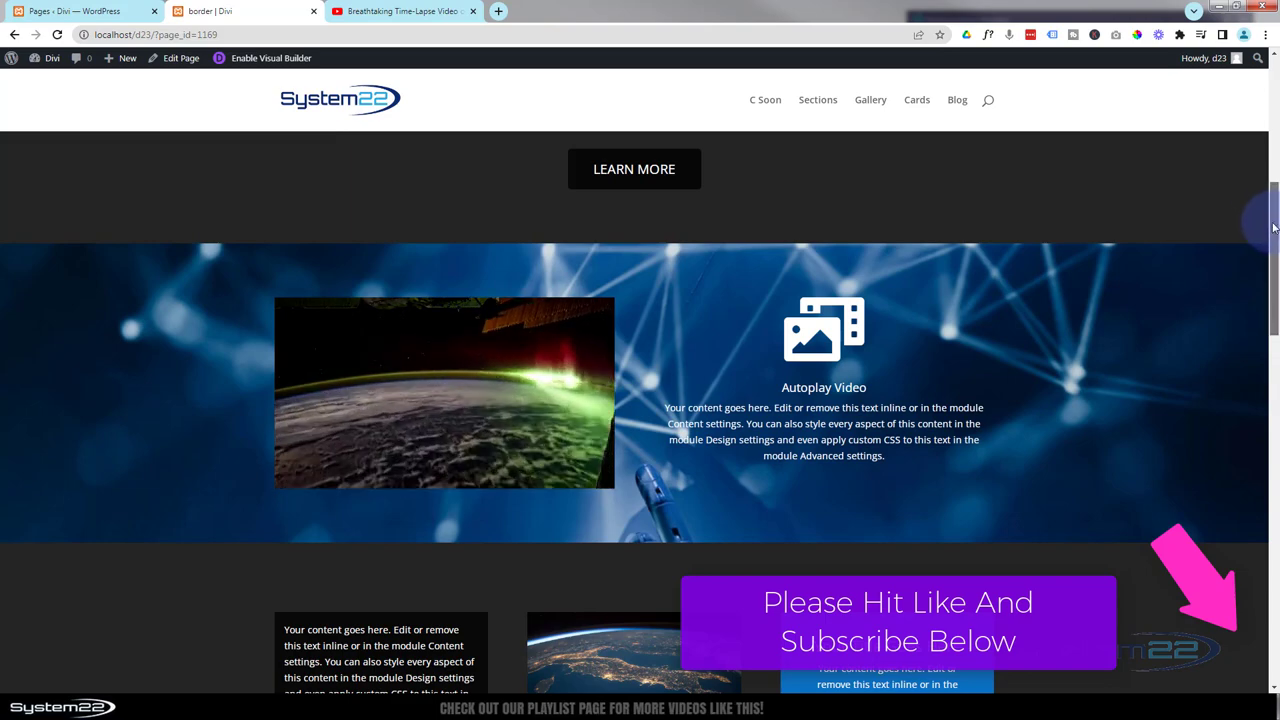
pyautogui.moveTo(1274, 228); pyautogui.dragTo(1274, 173)
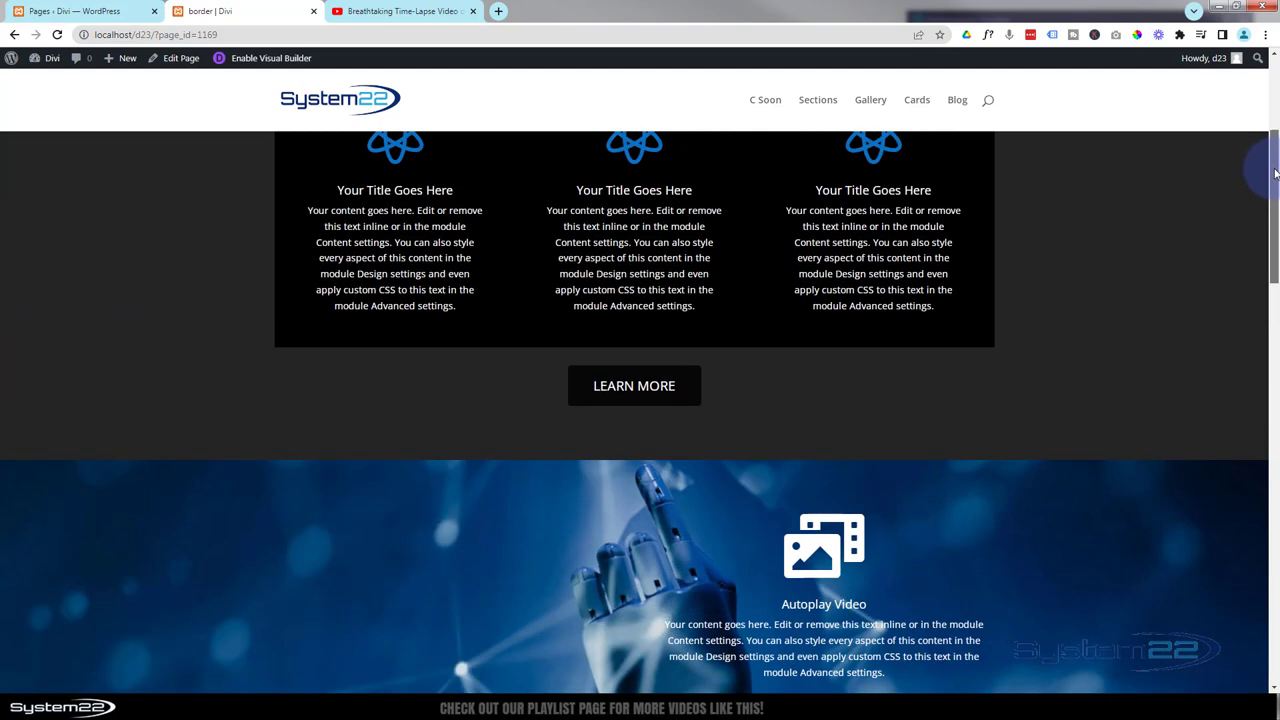
pyautogui.click(263, 60)
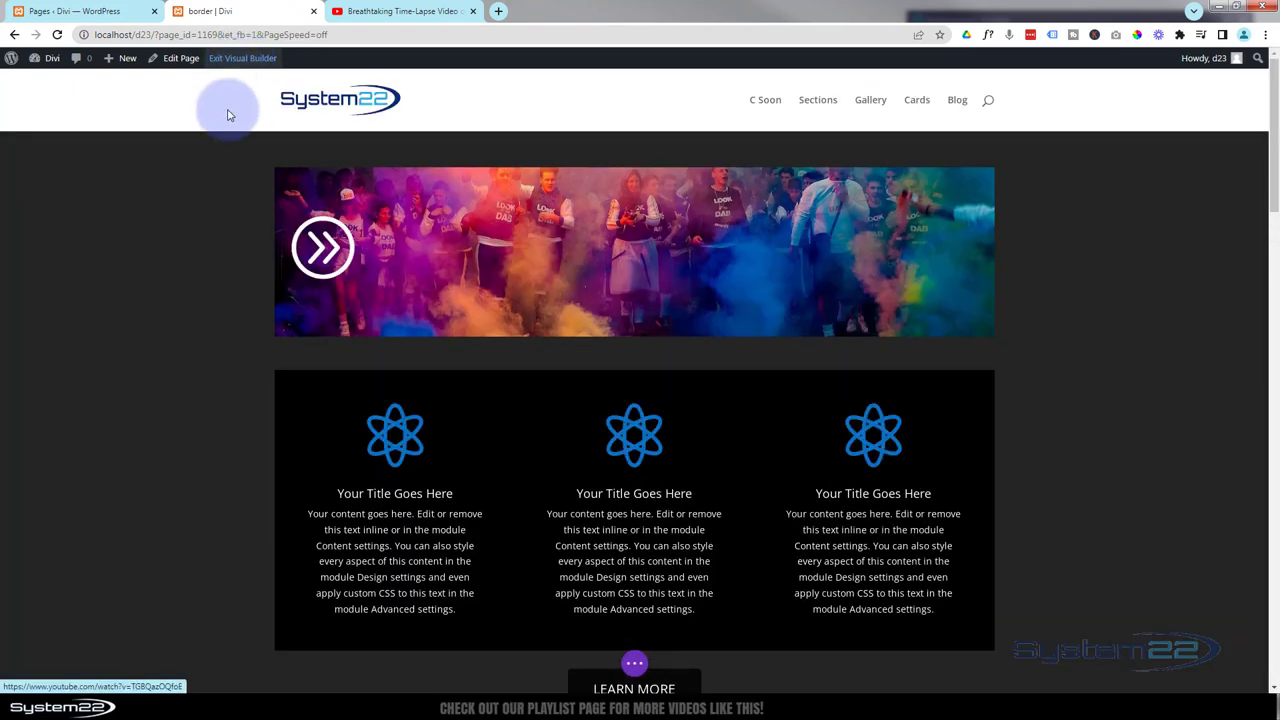
pyautogui.scroll(-2, 222, 140)
pyautogui.scroll(-4, 222, 140)
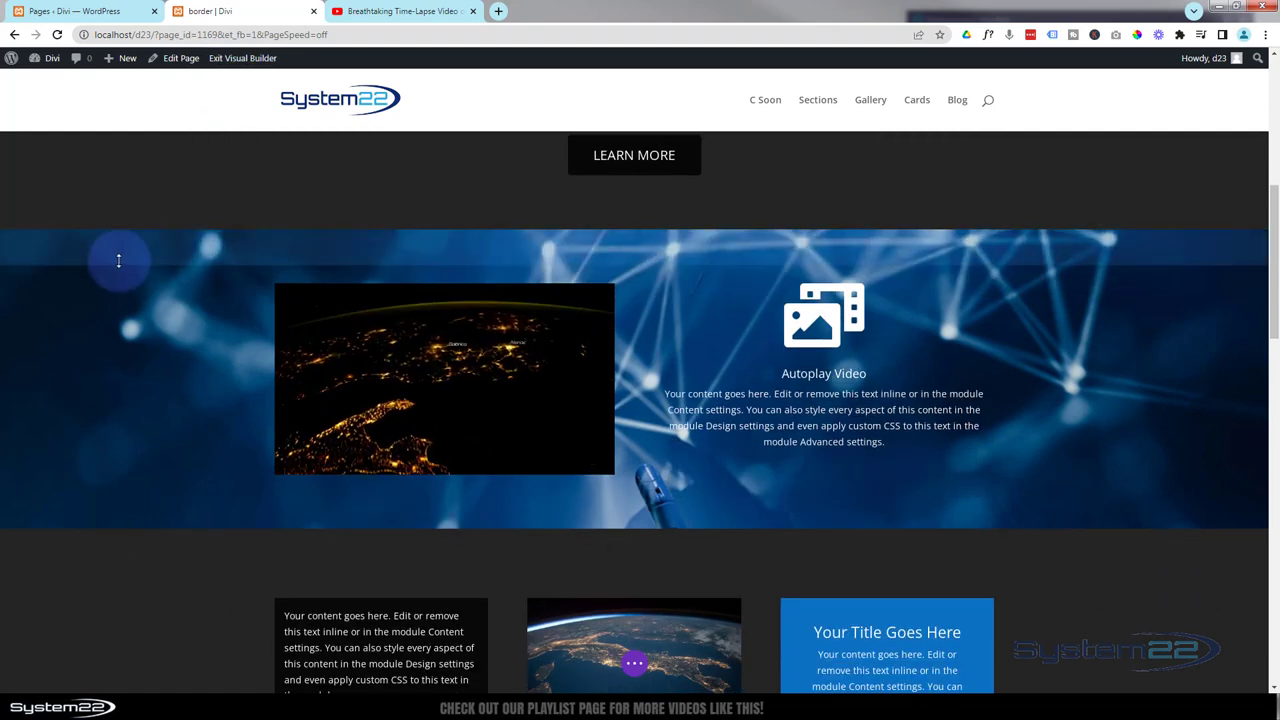
pyautogui.moveTo(88, 268)
pyautogui.click(90, 243)
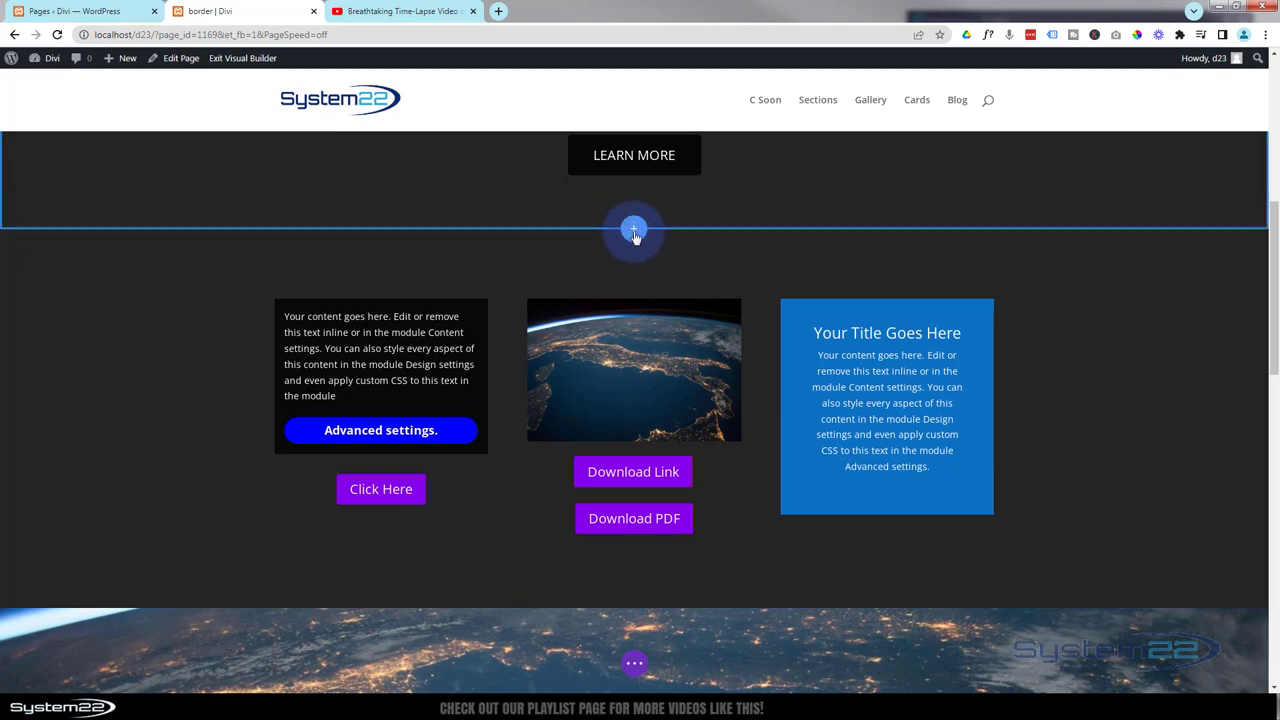
# Insert a regular section with a two-equal-column row below the Learn More section.
pyautogui.click(633, 231)
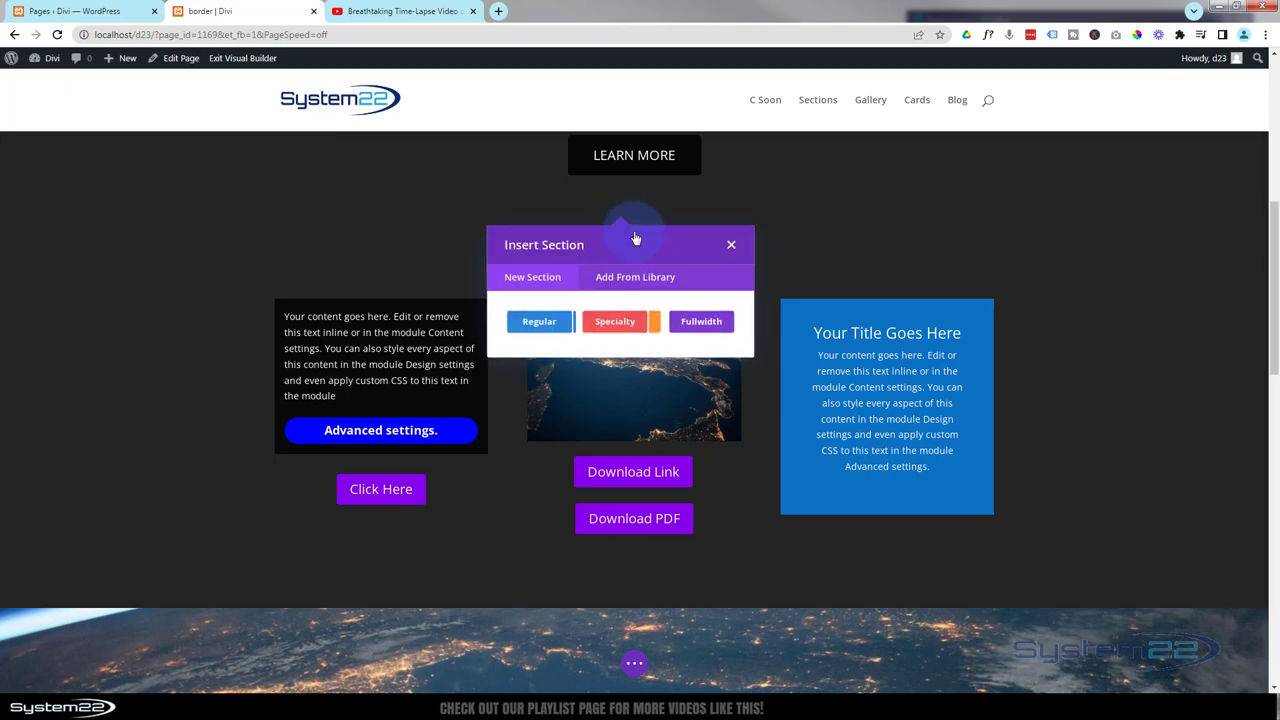
pyautogui.click(526, 324)
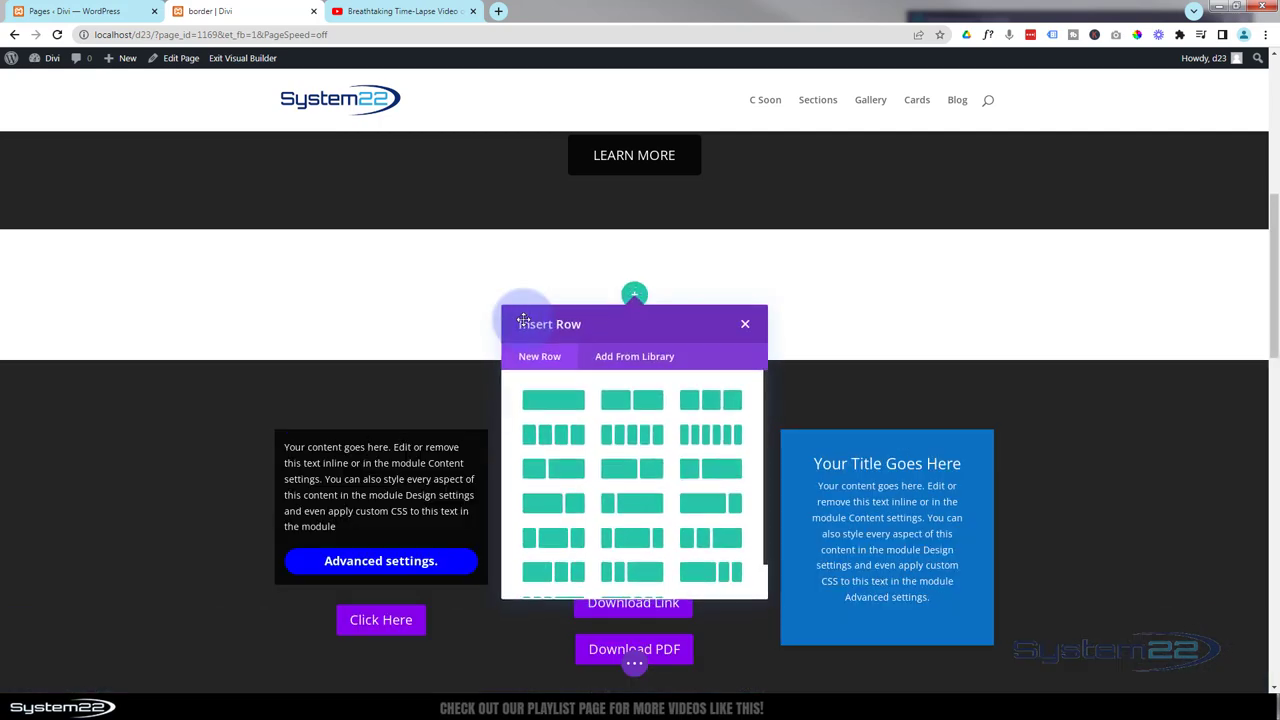
pyautogui.click(611, 405)
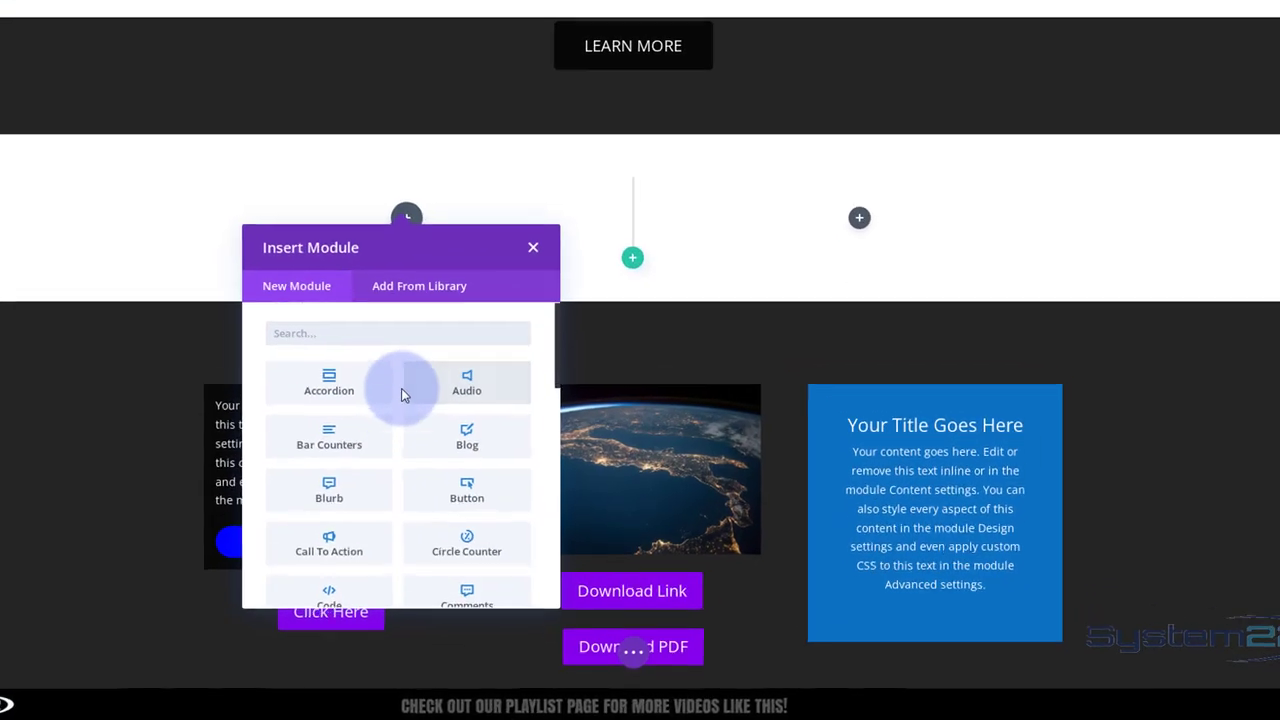
# Add an empty Code module to the new row's first column and save it.
pyautogui.scroll(-2, 442, 445)
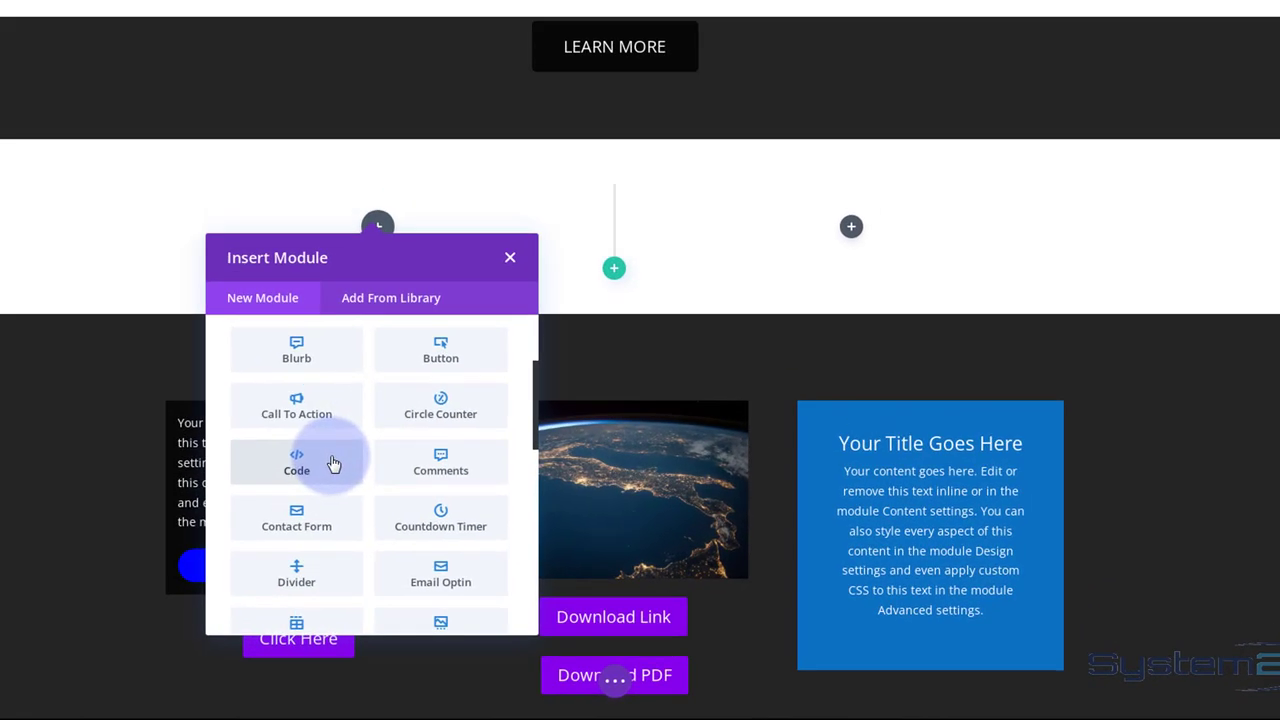
pyautogui.click(350, 433)
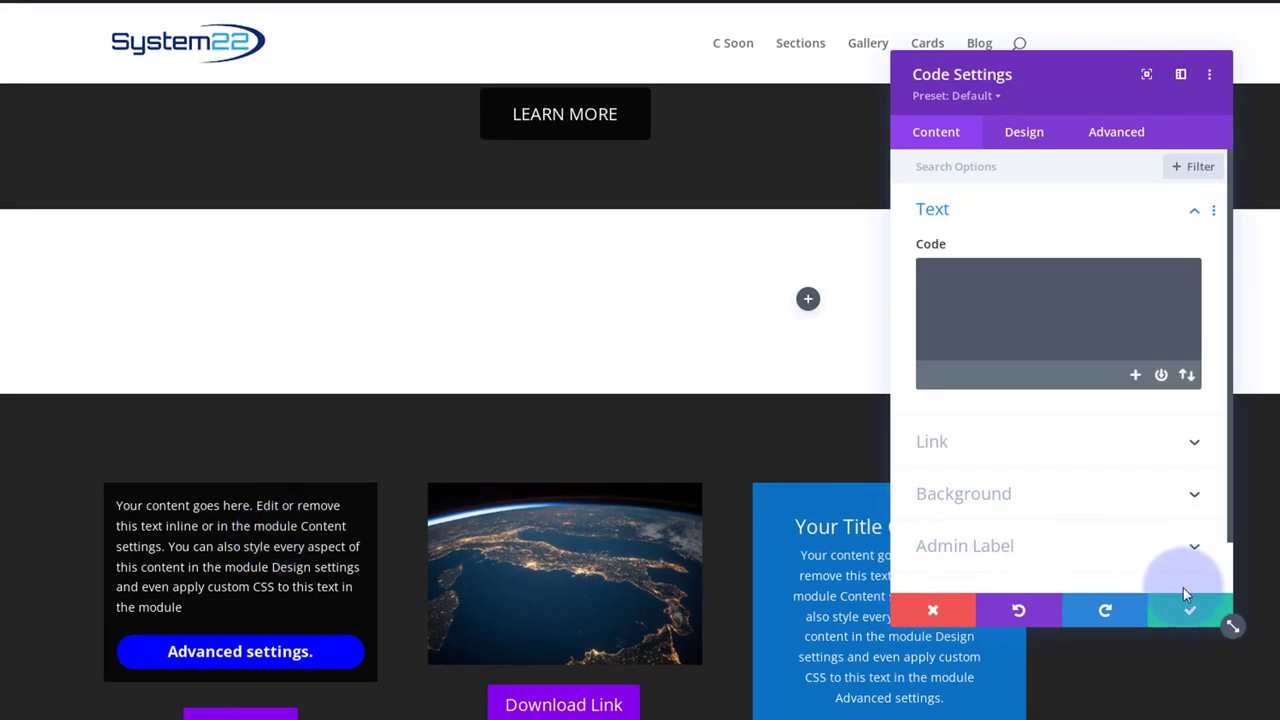
pyautogui.click(1187, 614)
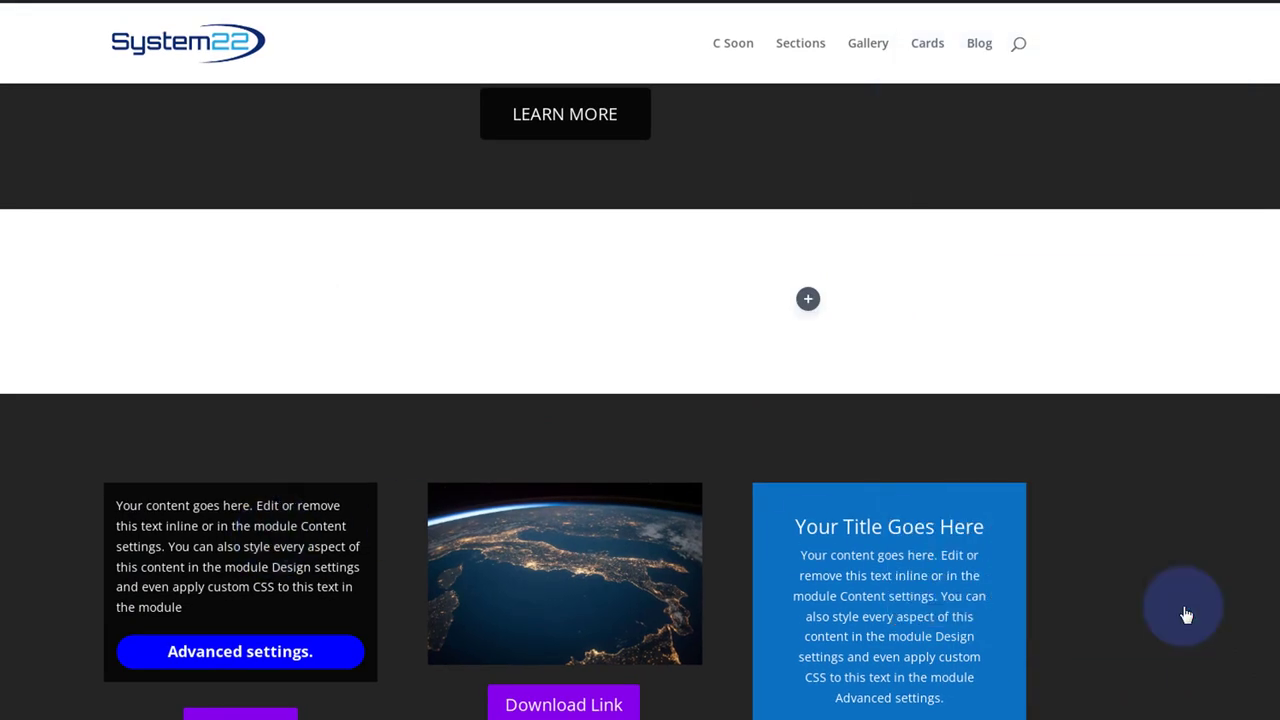
# Add a Blurb module to the row's second column and title it "Autoplay Video".
pyautogui.click(808, 300)
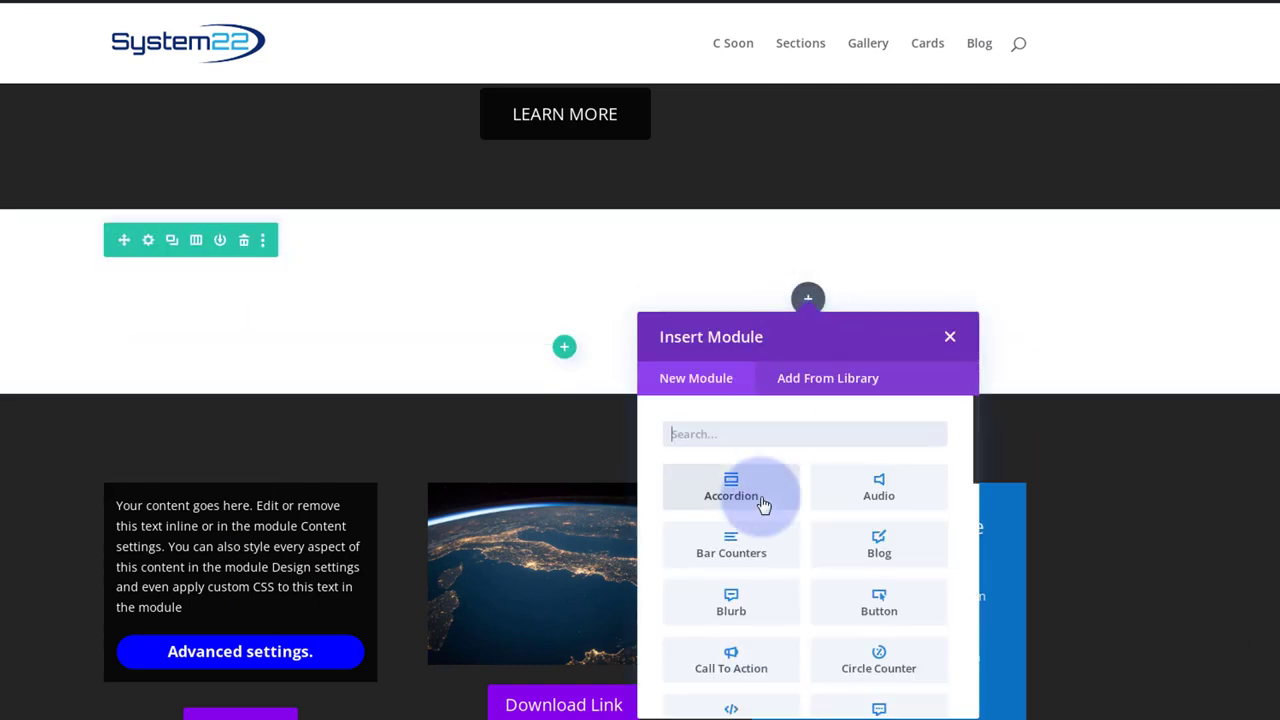
pyautogui.scroll(-3, 763, 505)
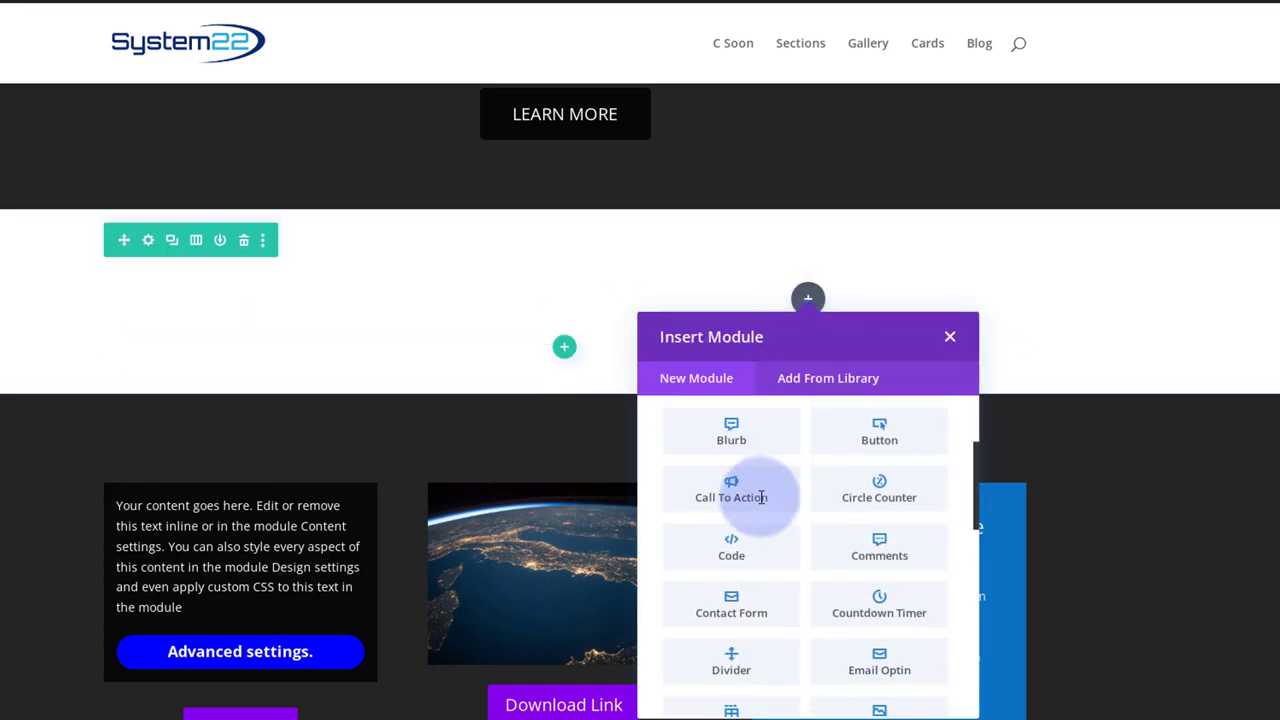
pyautogui.click(757, 440)
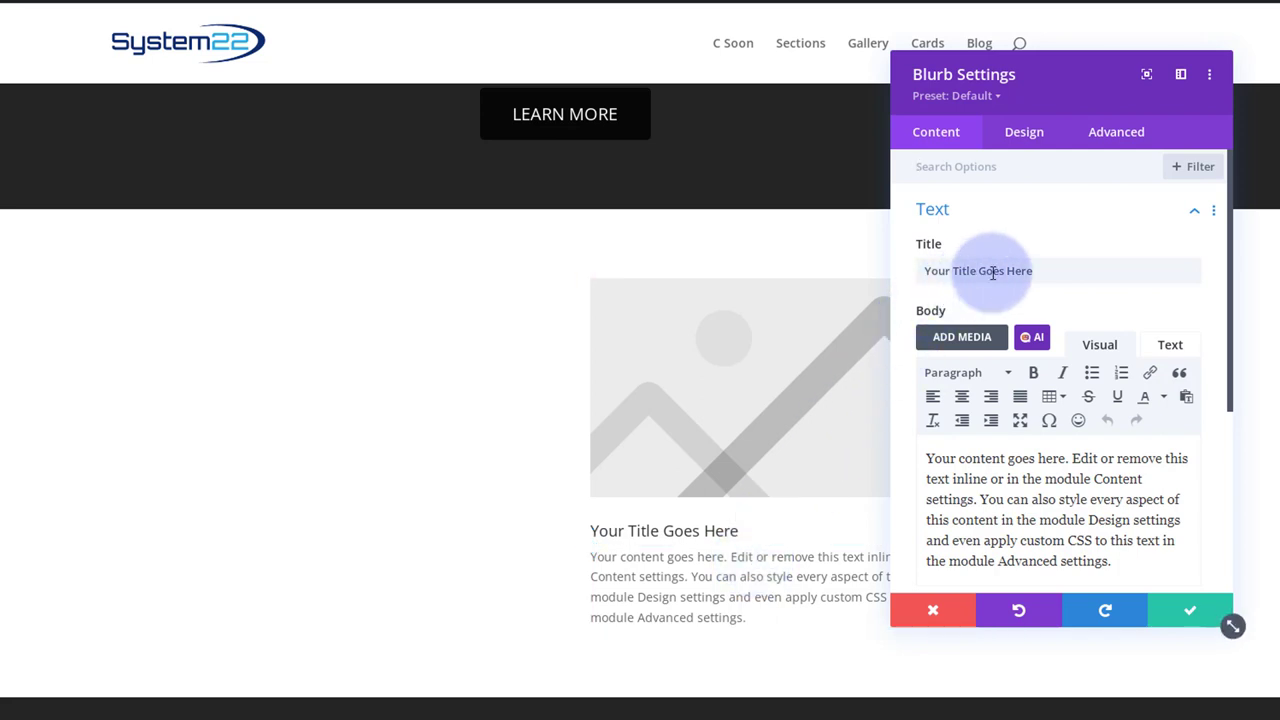
pyautogui.moveTo(1052, 277); pyautogui.dragTo(904, 281)
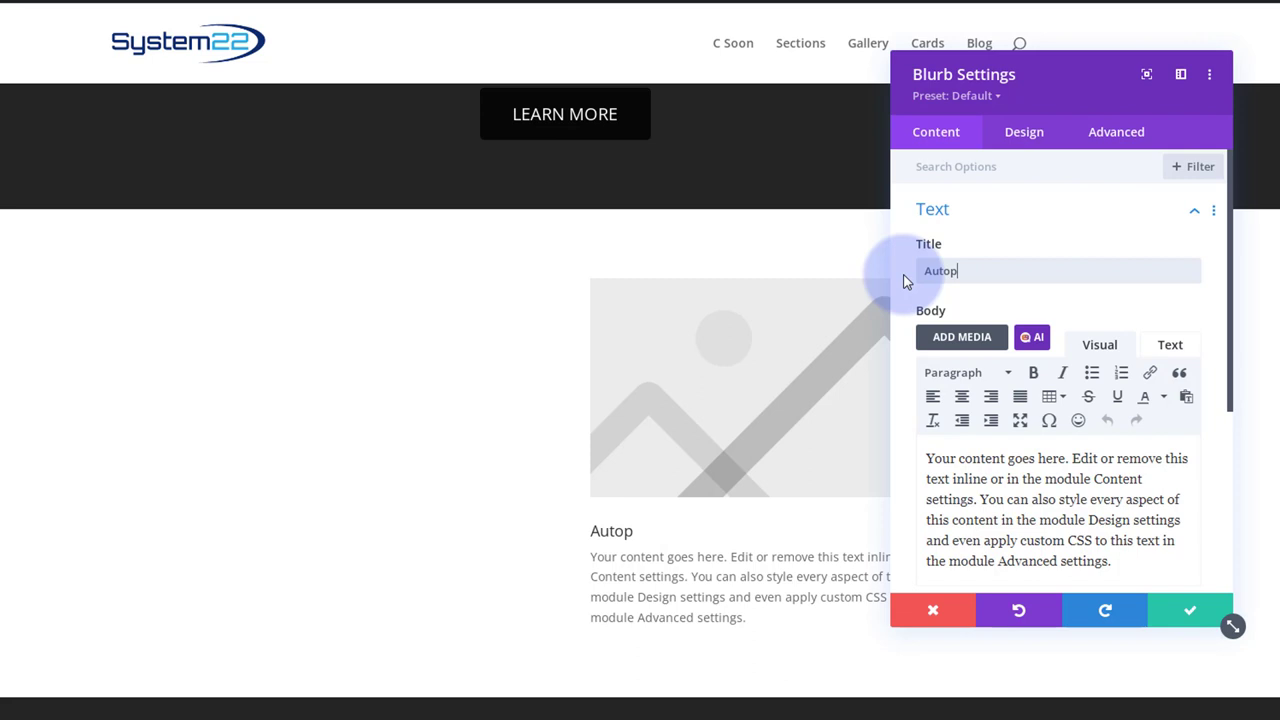
pyautogui.write('Autoplay Video')
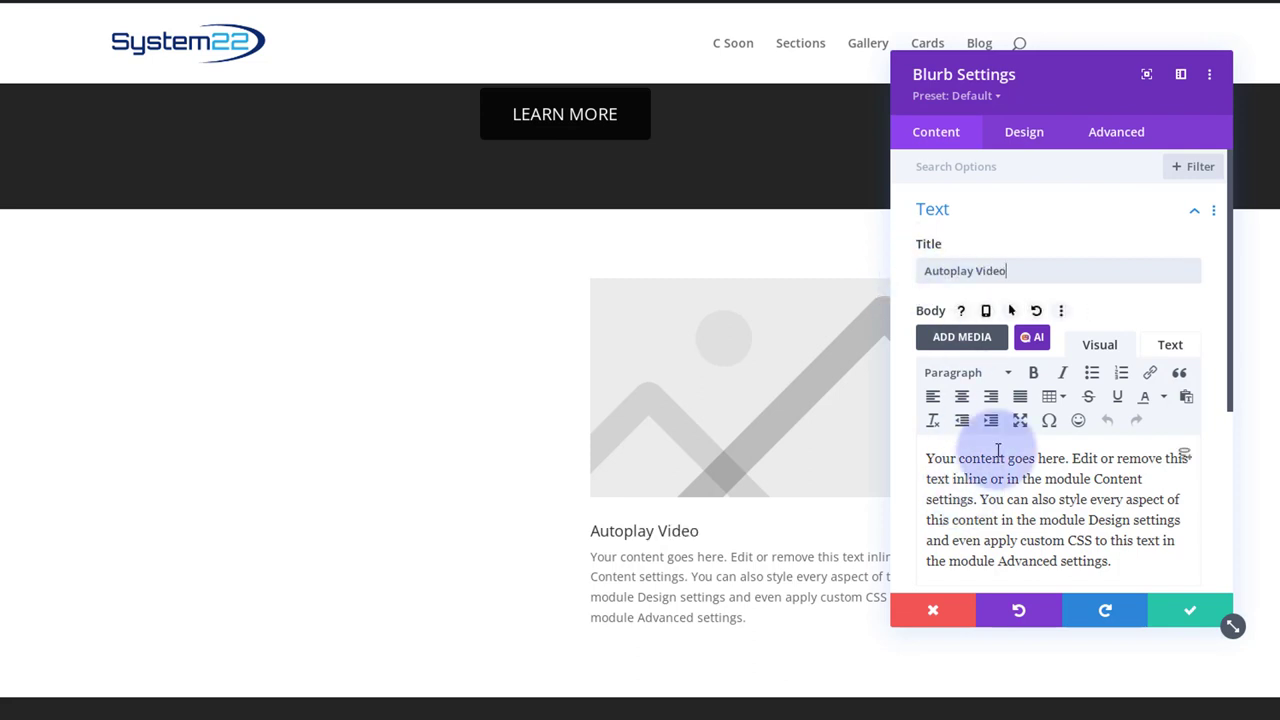
# Replace the blurb's image with the photo-and-filmstrip icon found by searching "video", and save the module.
pyautogui.scroll(-2, 996, 447)
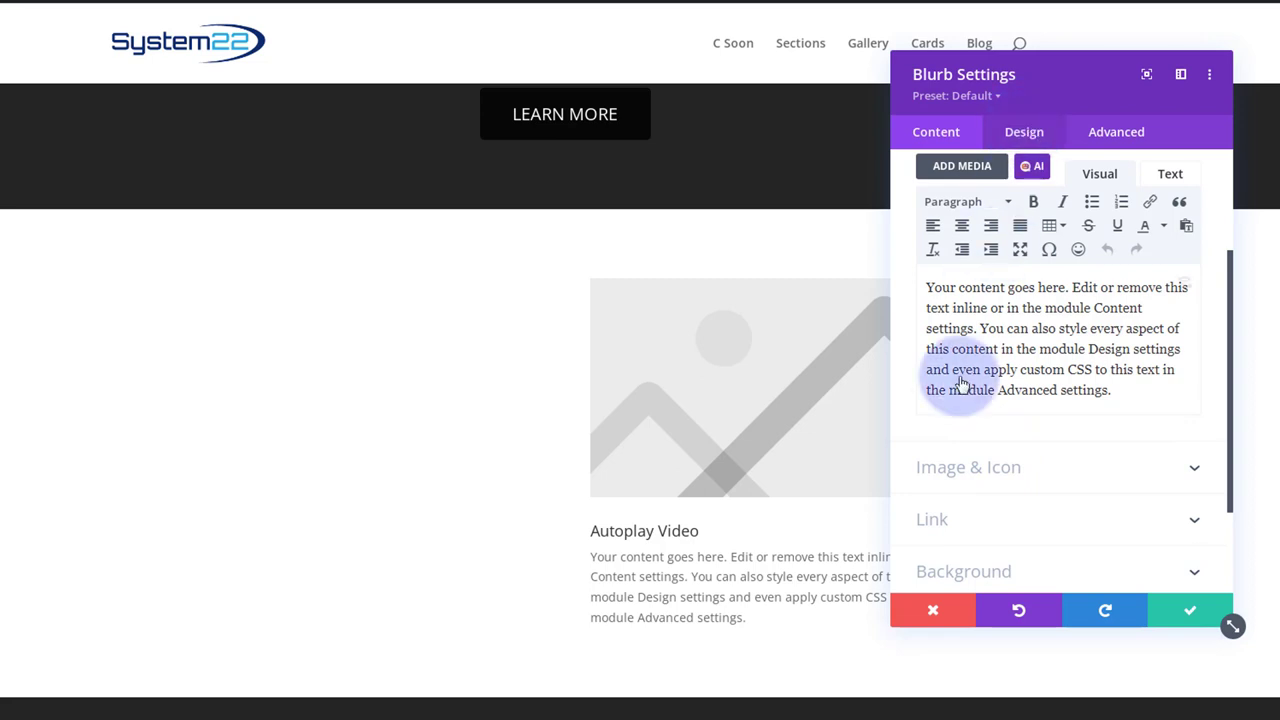
pyautogui.click(962, 468)
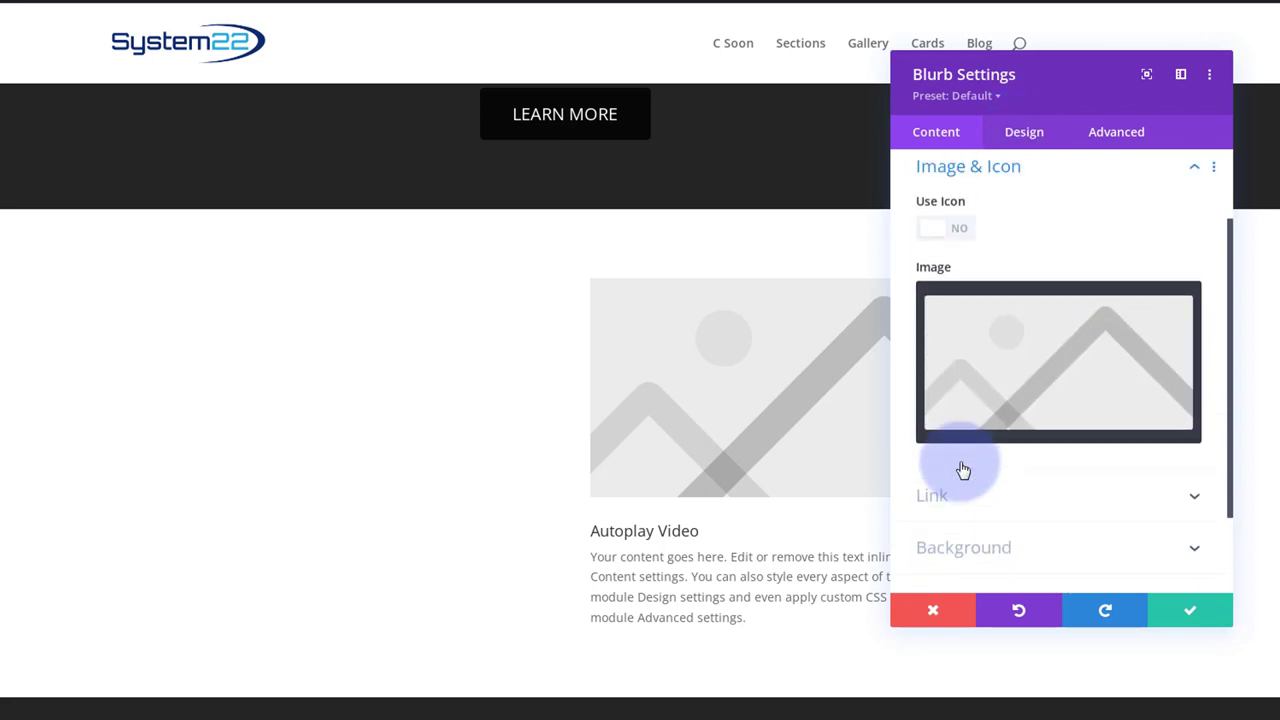
pyautogui.click(957, 240)
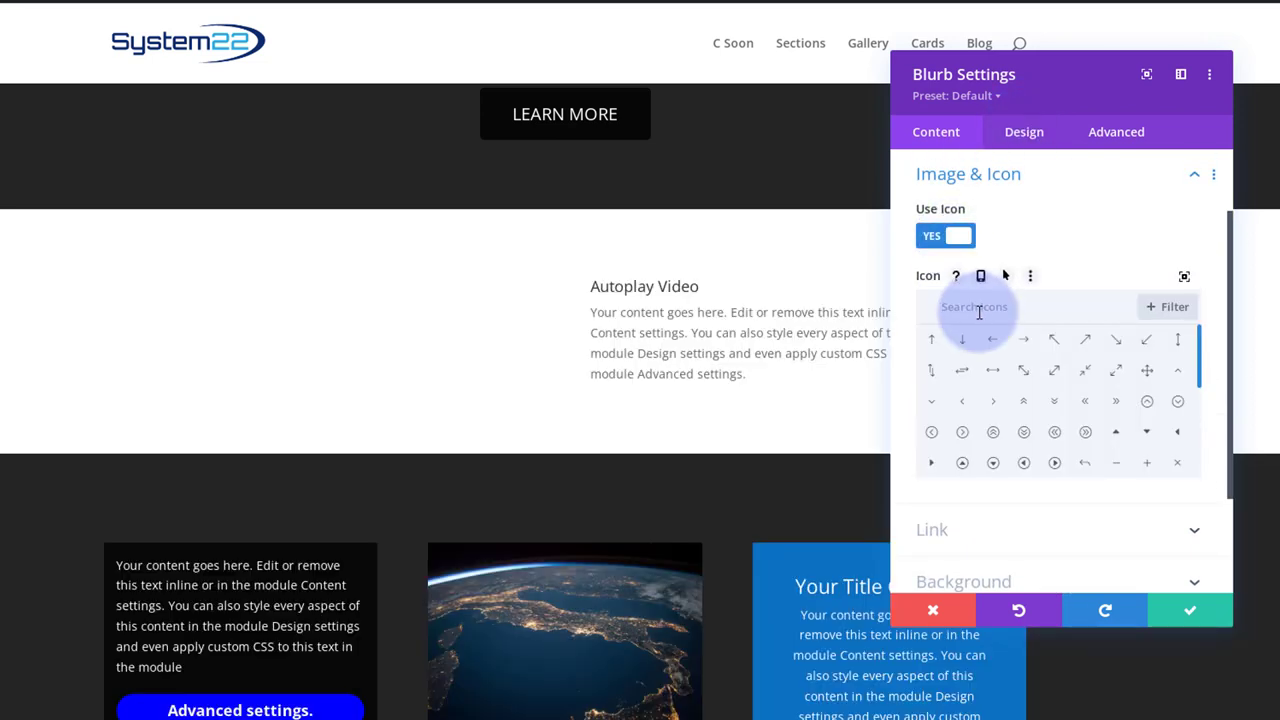
pyautogui.write('video')
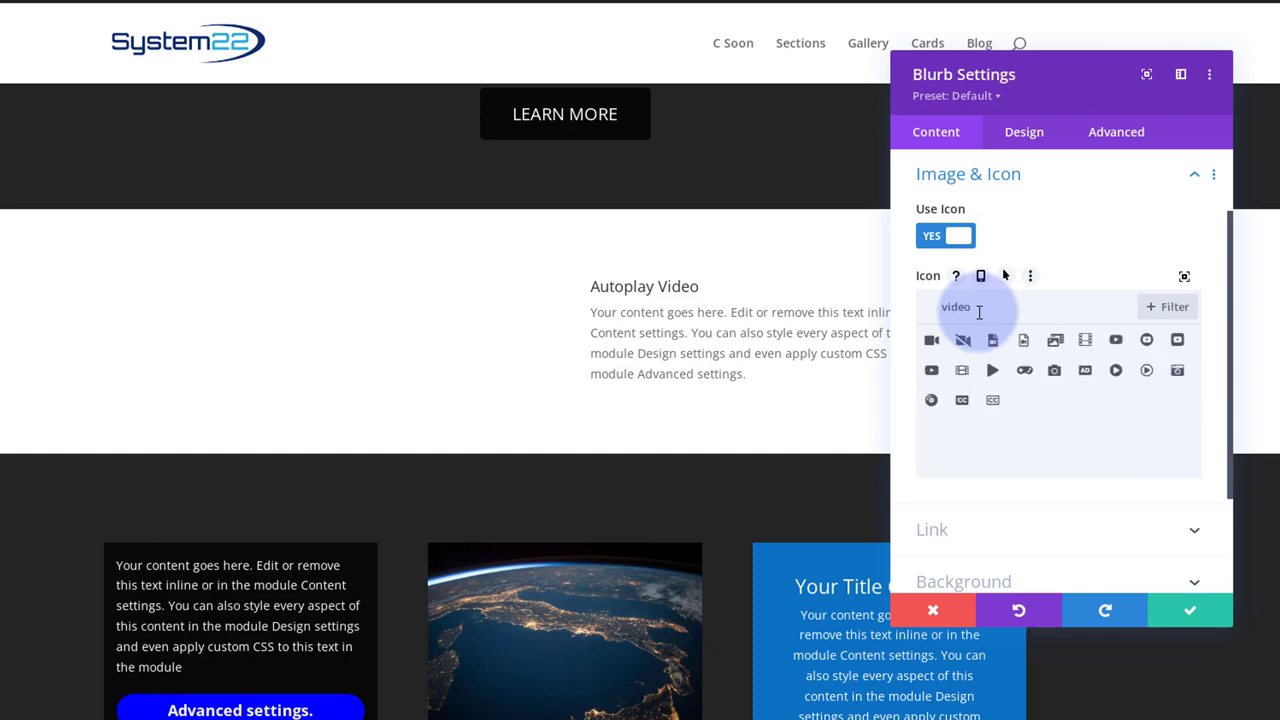
pyautogui.click(1056, 343)
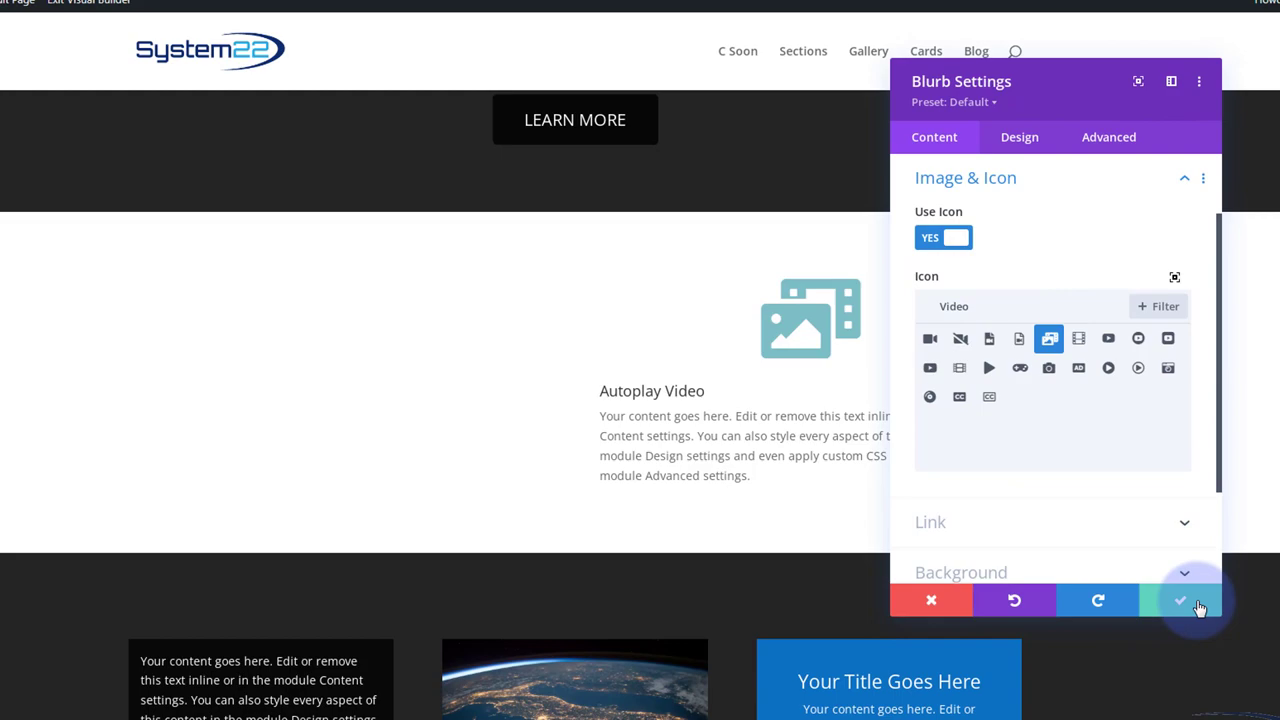
pyautogui.click(1190, 612)
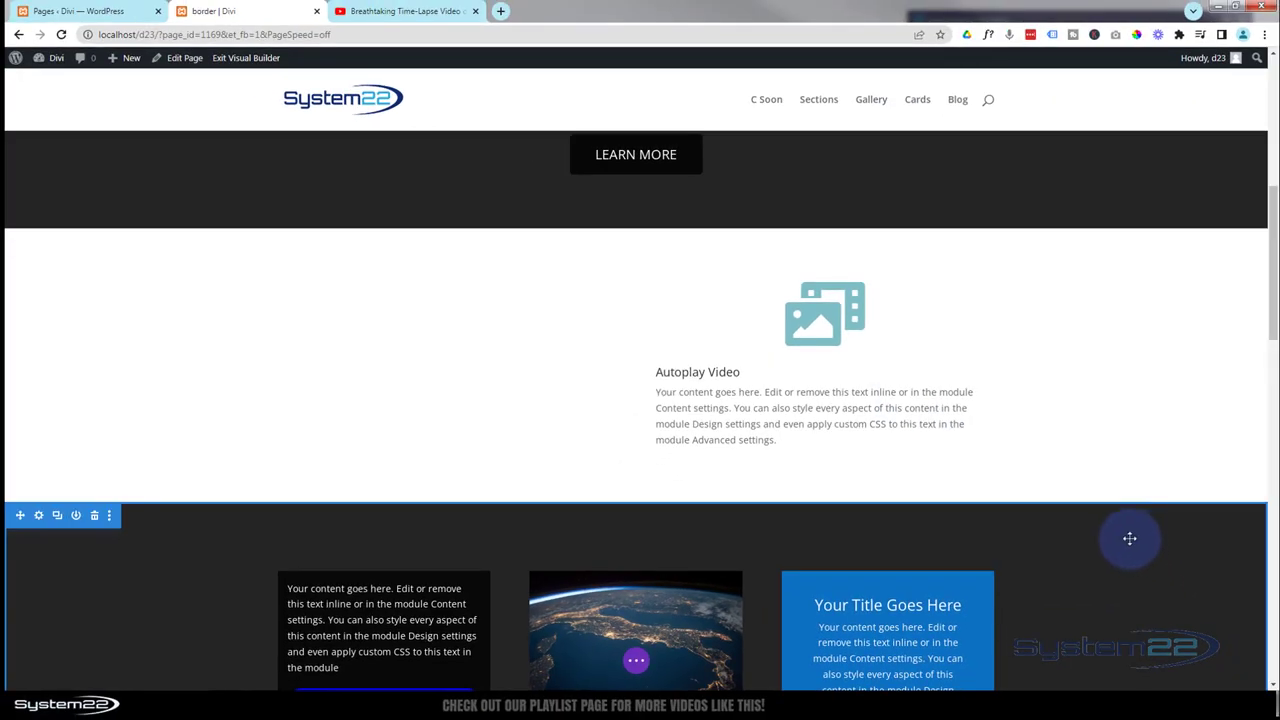
# Switch to the YouTube time-lapse video of Earth and open its embed code from the sharing options.
pyautogui.click(380, 11)
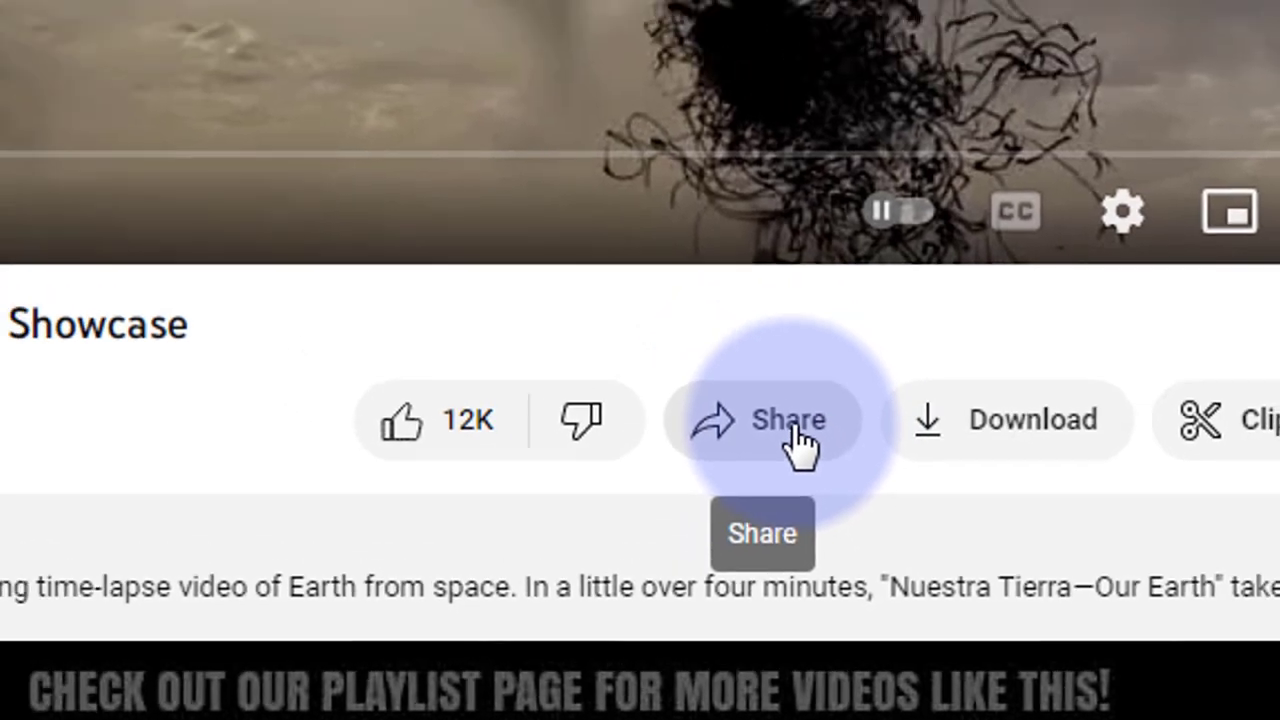
pyautogui.click(797, 440)
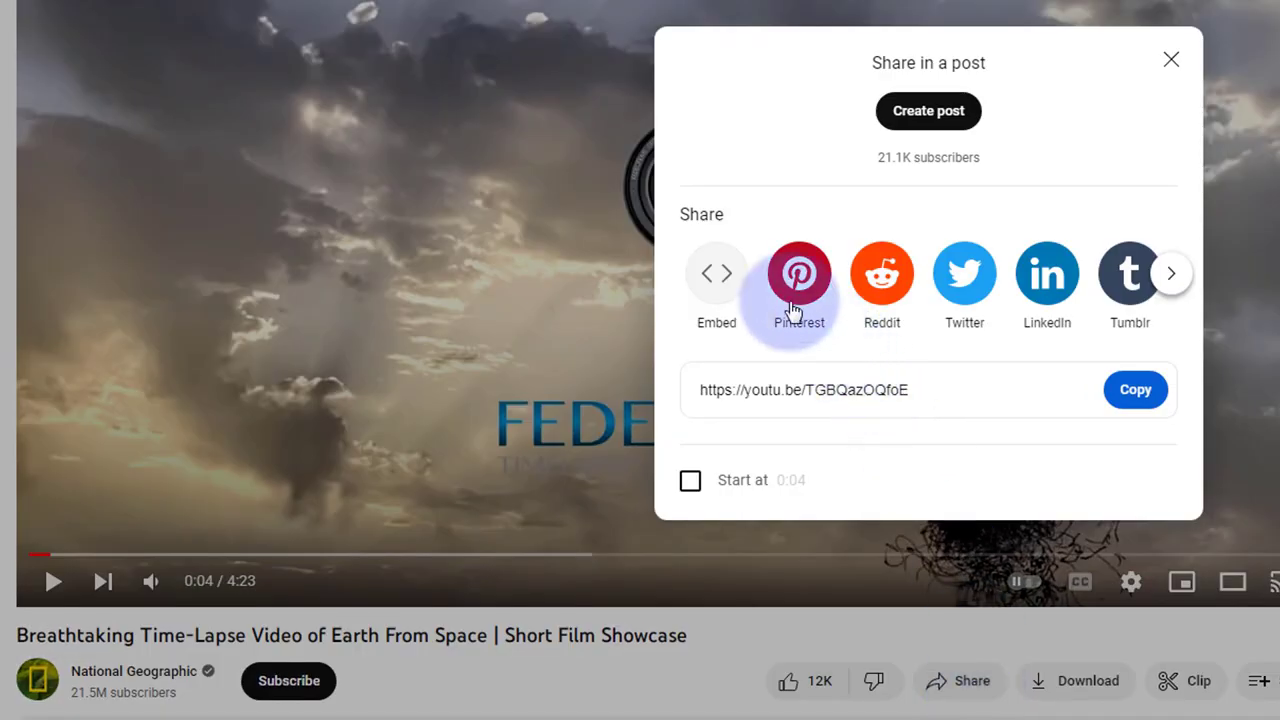
pyautogui.click(716, 273)
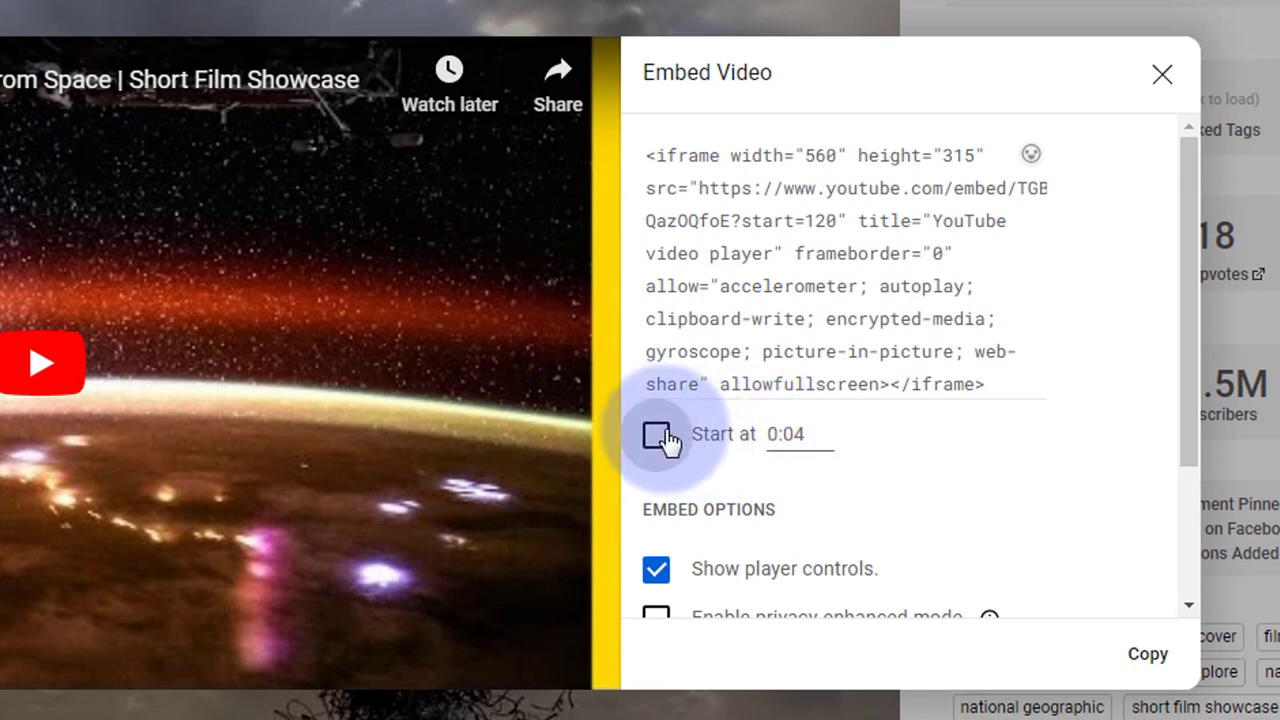
# Set the embedded video to start at 2:00, highlight the start parameter in the iframe code, and copy the embed code.
pyautogui.click(658, 437)
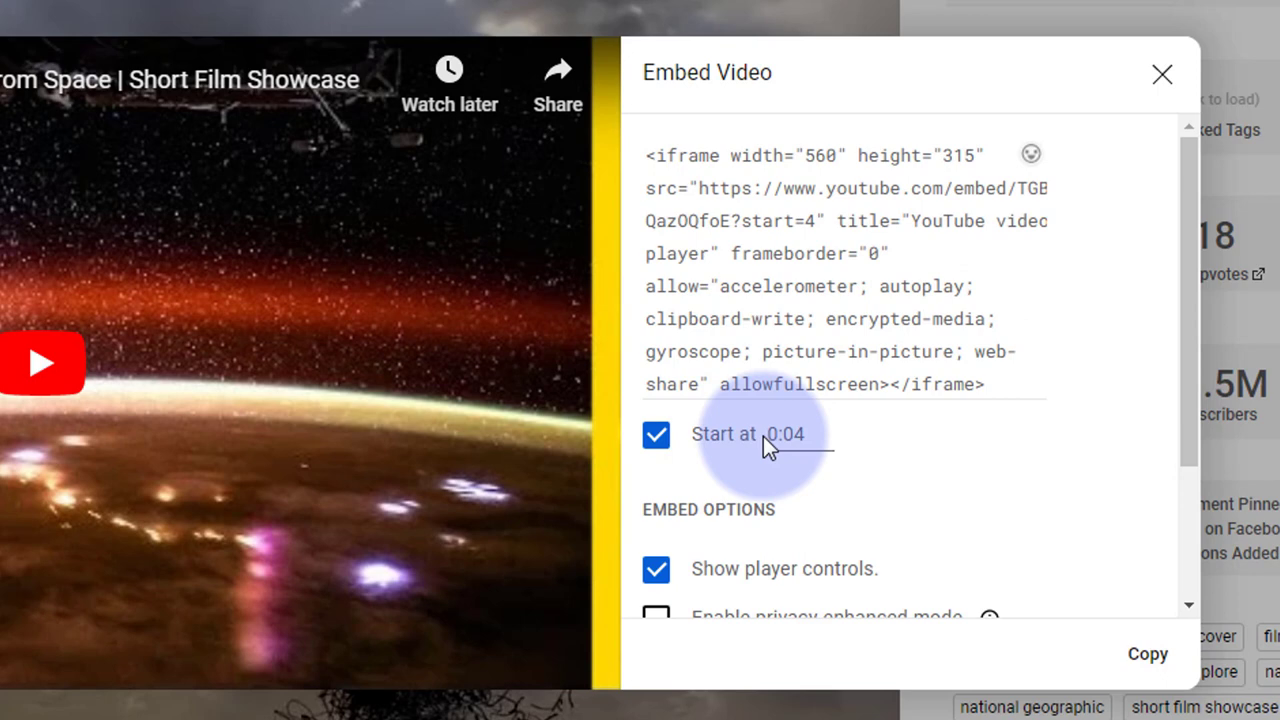
pyautogui.click(767, 436)
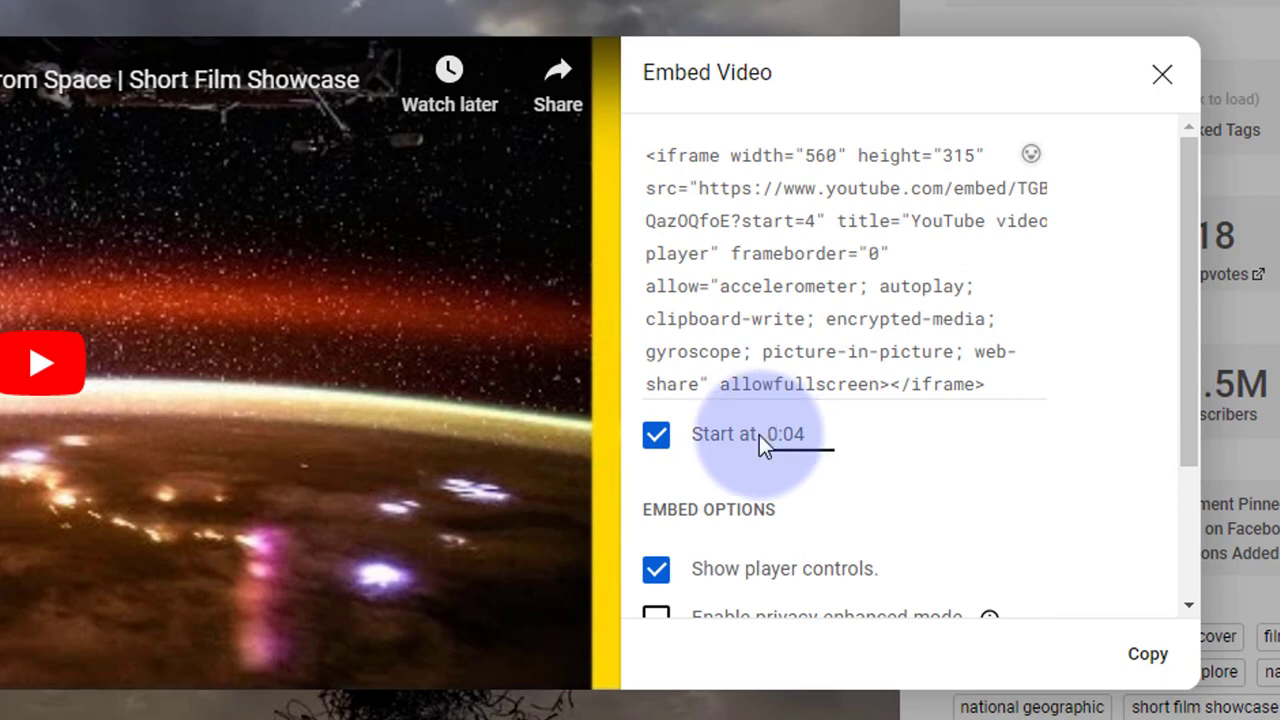
pyautogui.write('2:00')
pyautogui.press('Delete')
pyautogui.press('Delete')
pyautogui.press('Delete')
pyautogui.press('Delete')
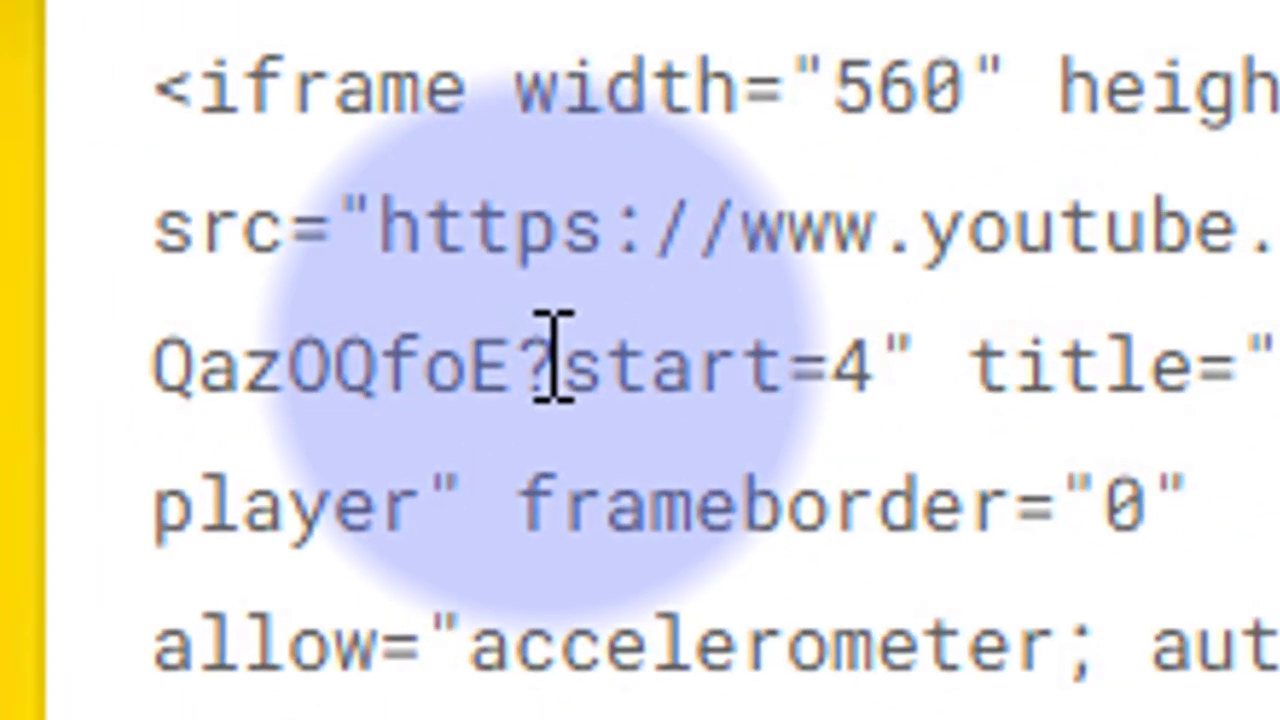
pyautogui.moveTo(520, 362); pyautogui.dragTo(975, 360)
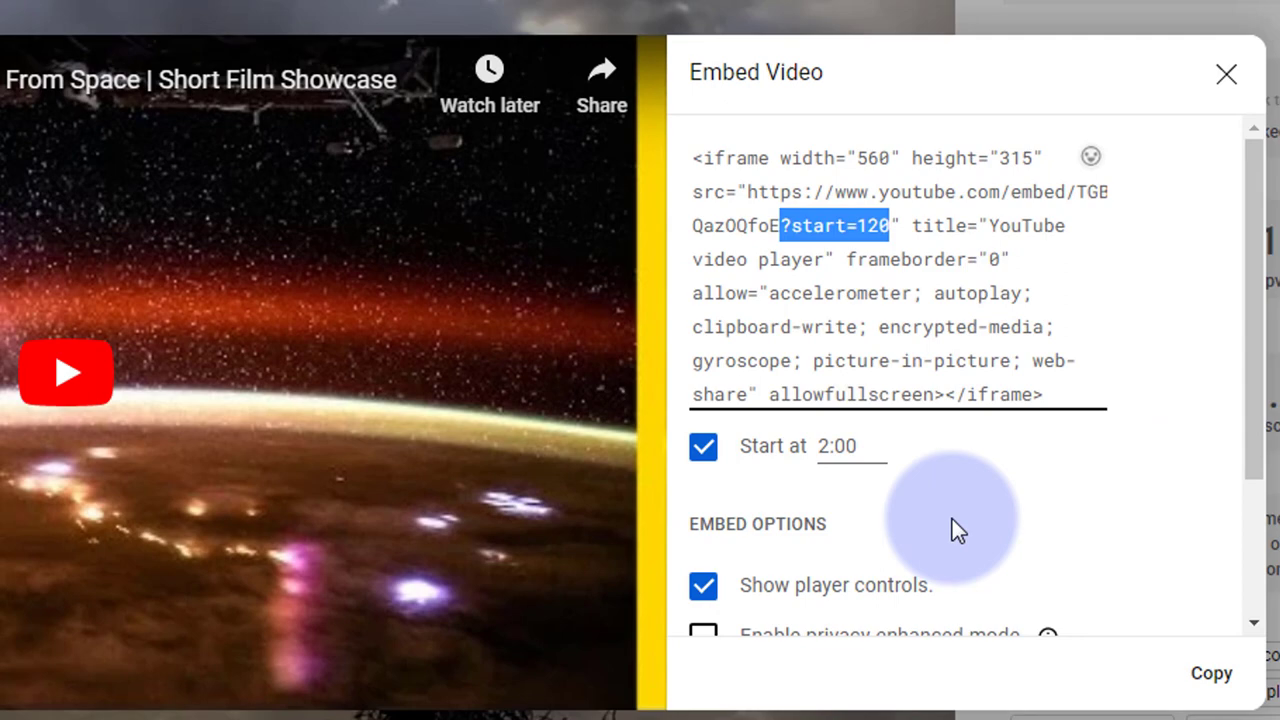
pyautogui.click(1205, 672)
# Return to the Divi page, change the builder to wireframe view, and open the new section's Code module settings.
pyautogui.click(219, 12)
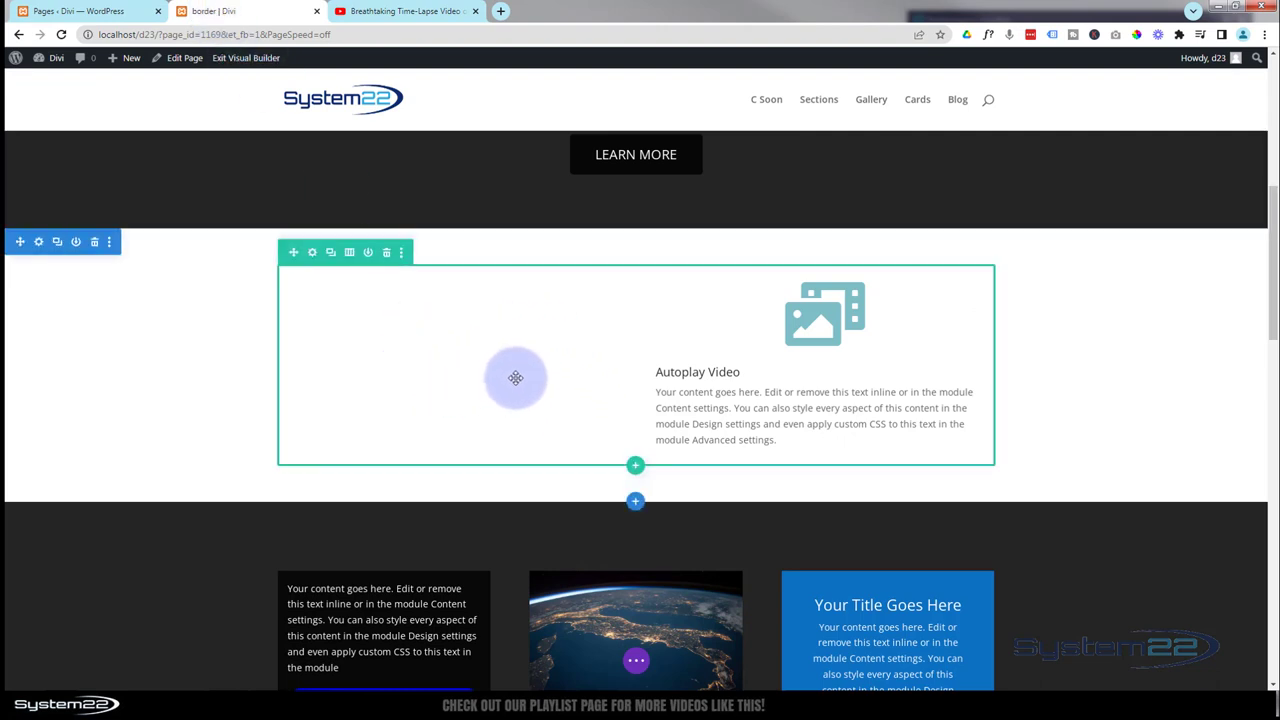
pyautogui.moveTo(391, 300); pyautogui.dragTo(378, 367)
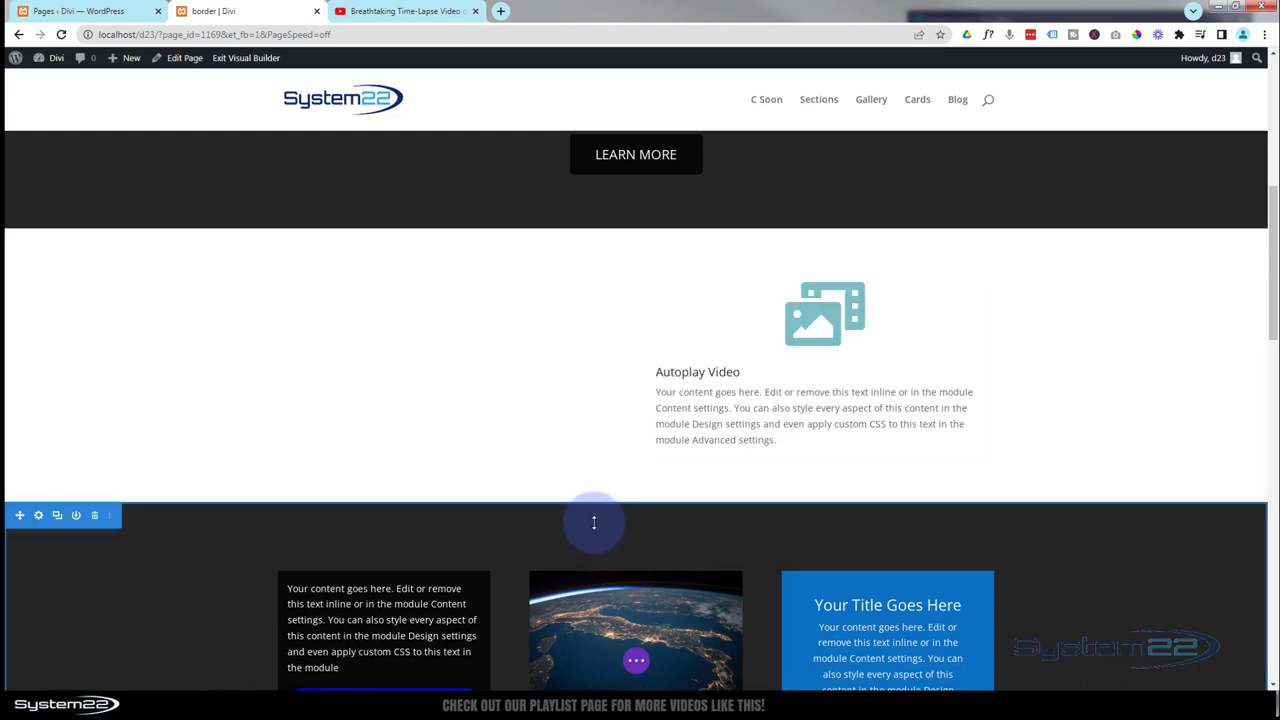
pyautogui.click(636, 662)
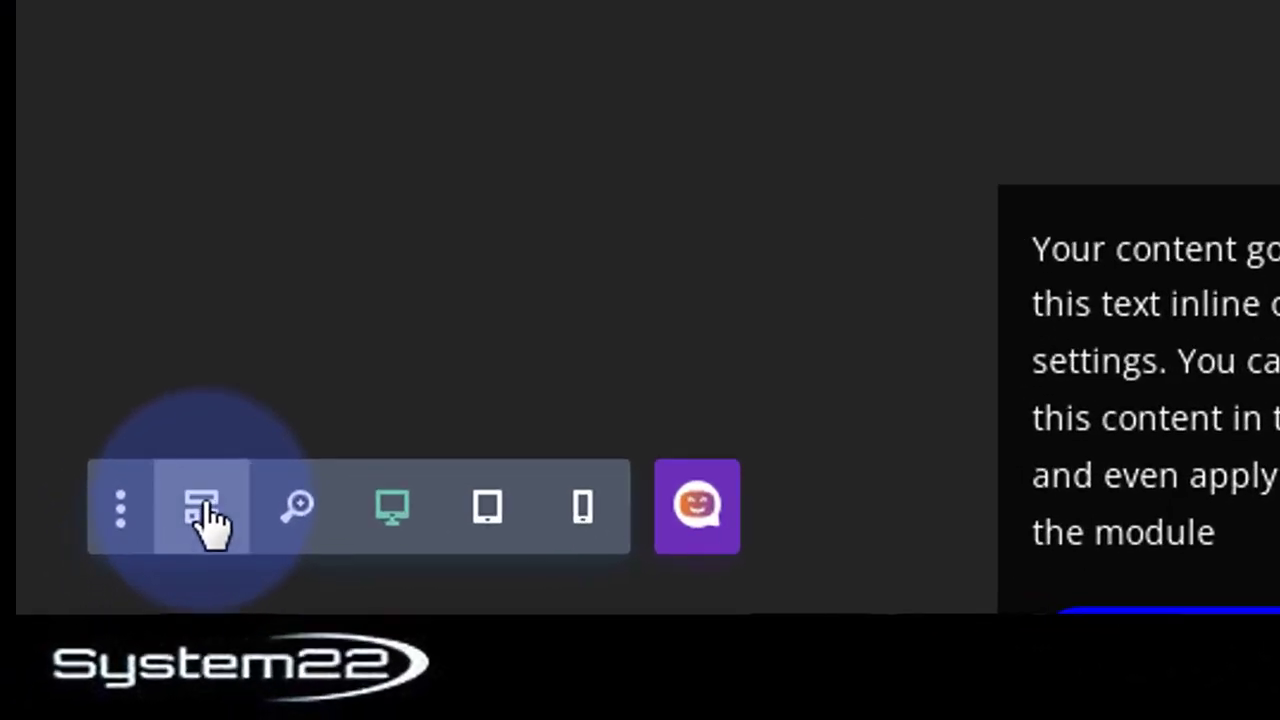
pyautogui.click(204, 516)
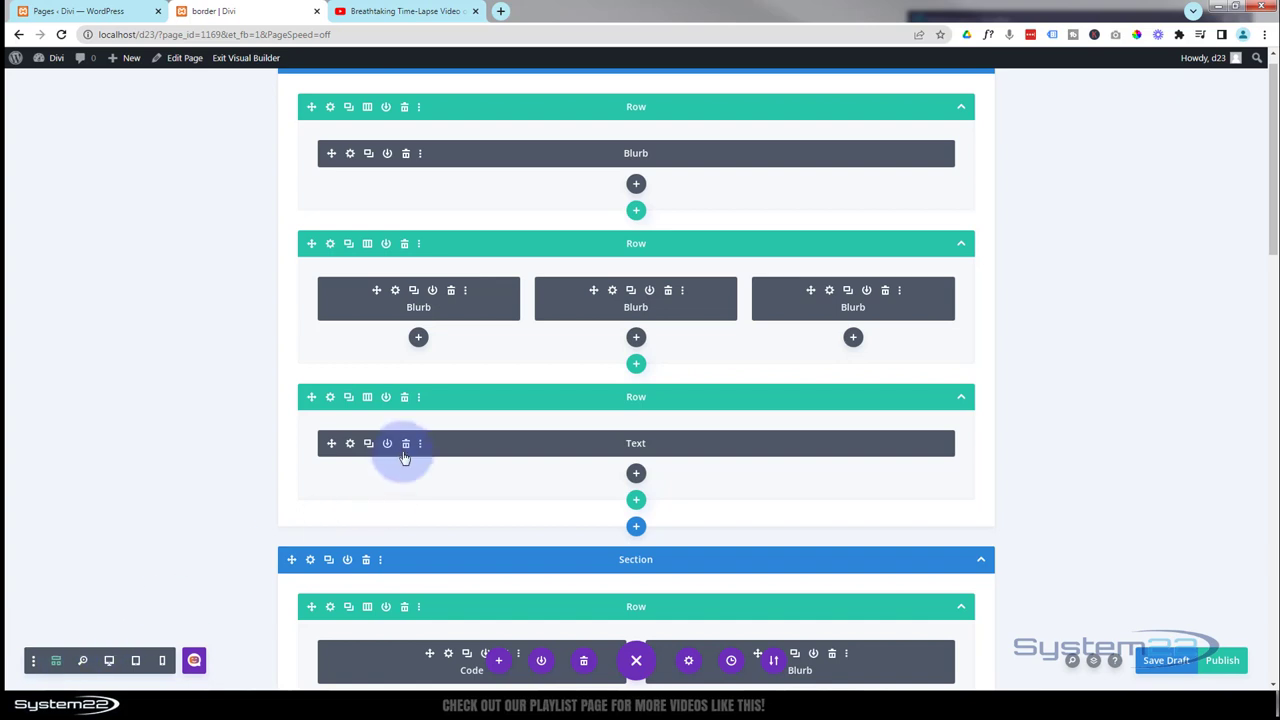
pyautogui.scroll(-2, 403, 458)
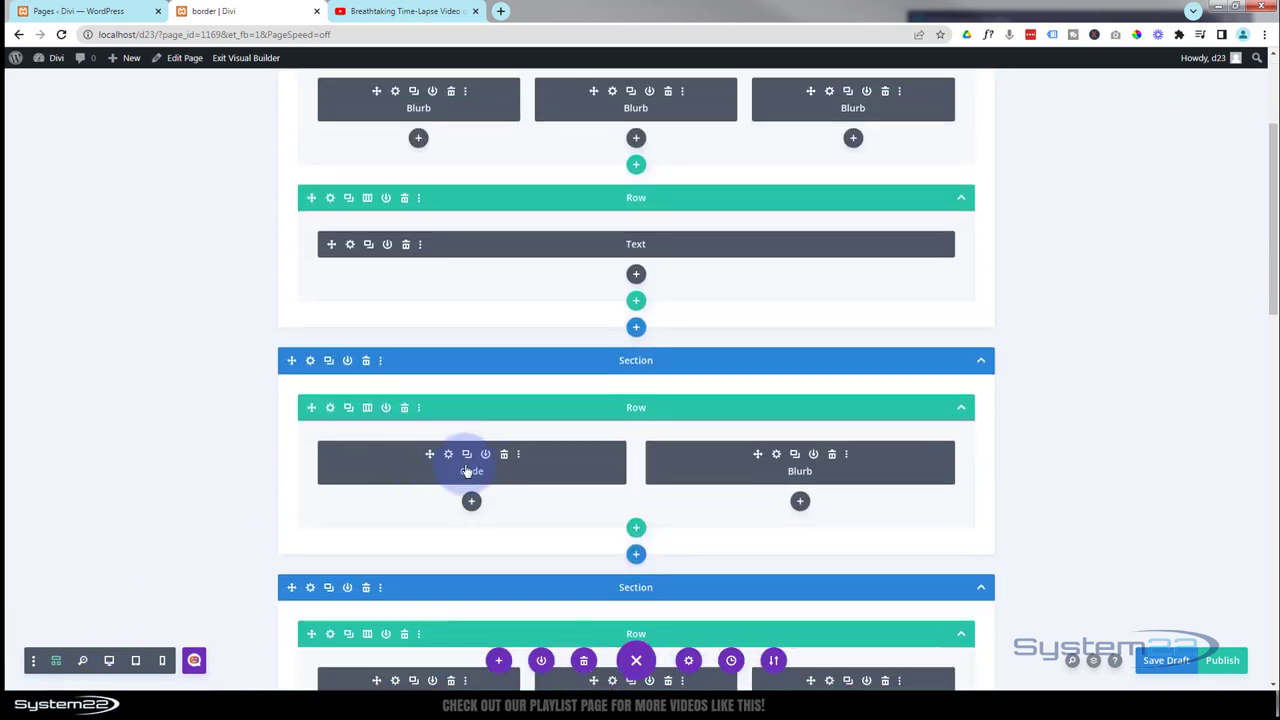
pyautogui.click(448, 455)
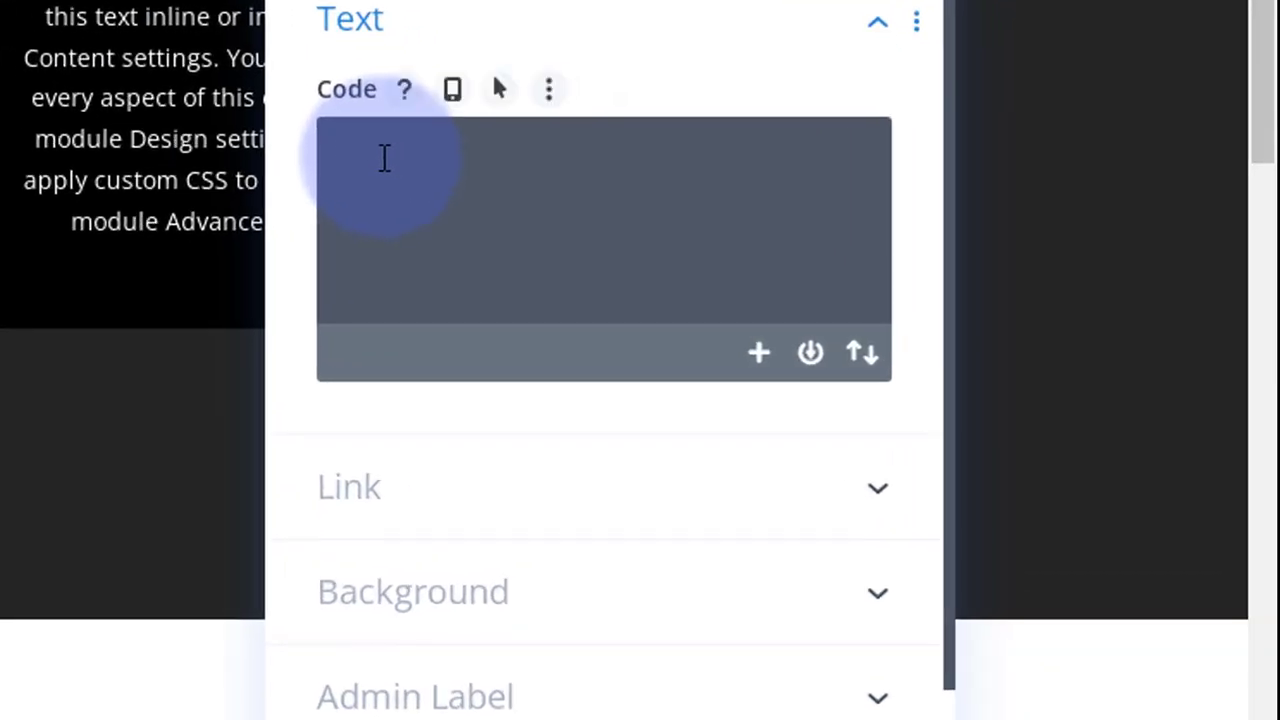
# Paste the copied YouTube iframe embed code into the Code module and move its settings dialog beside the video preview.
pyautogui.click(384, 157)
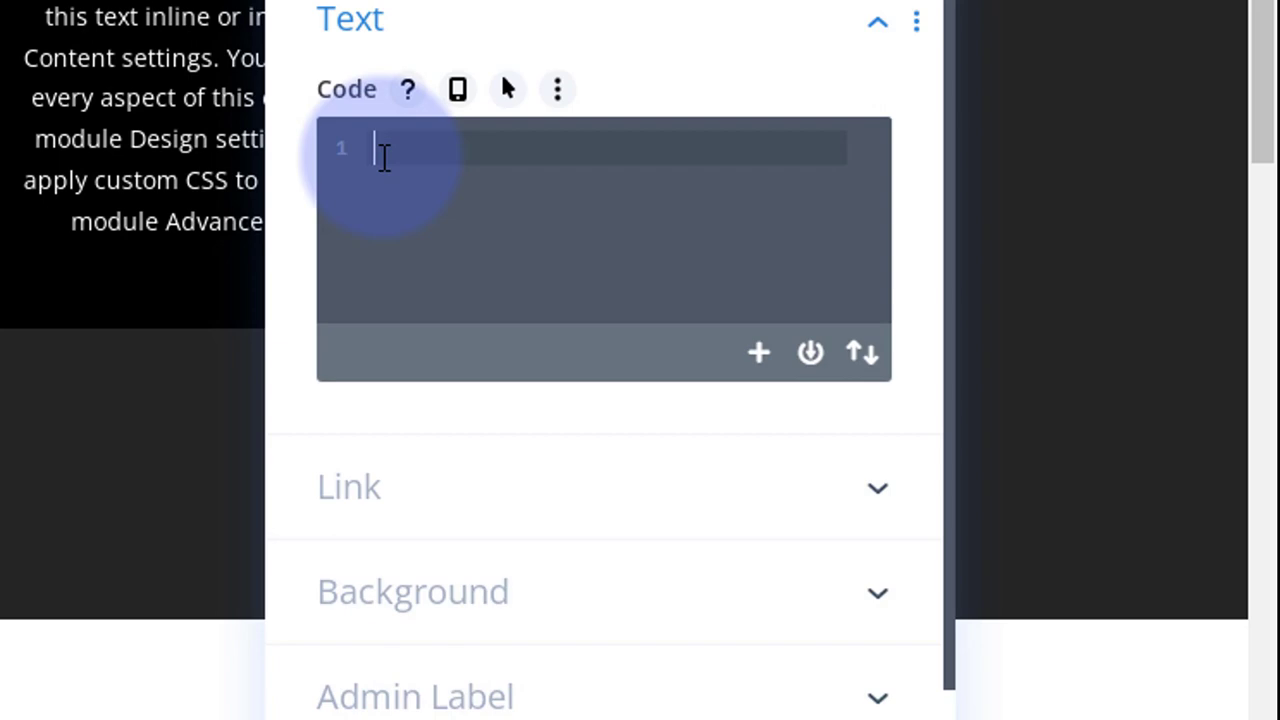
pyautogui.hotkey('ctrl', 'v')
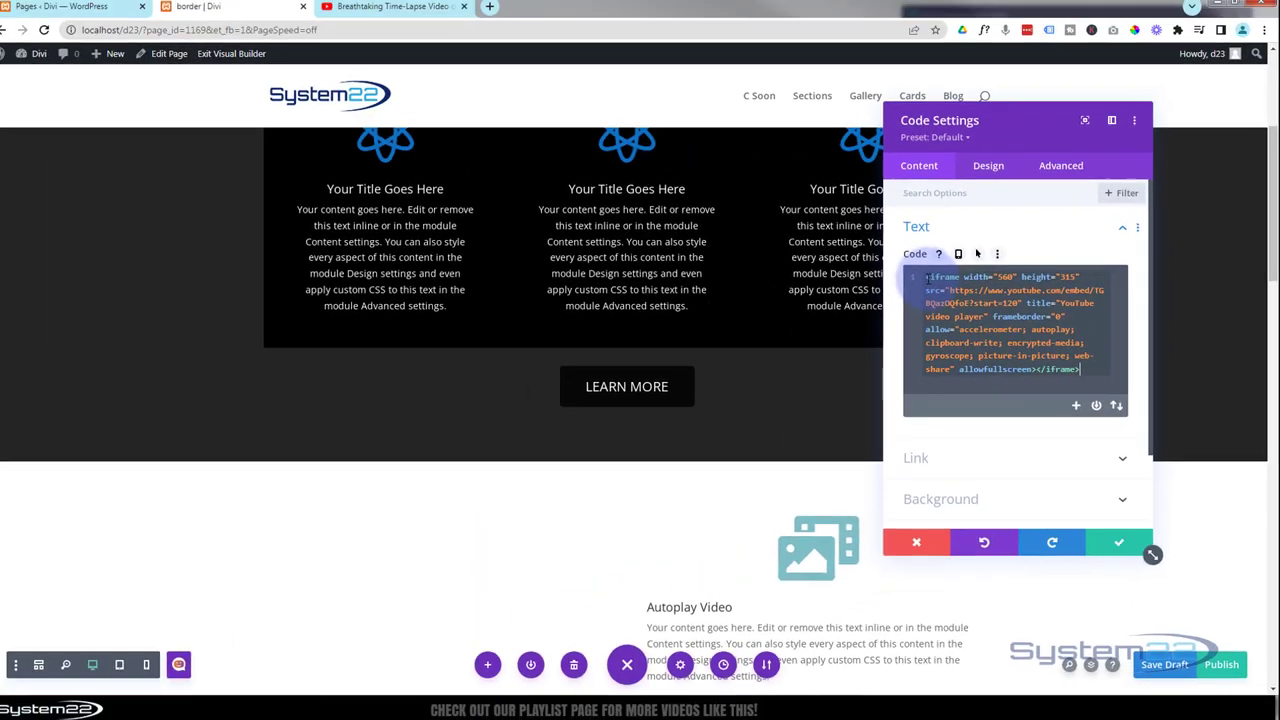
pyautogui.scroll(-1, 574, 230)
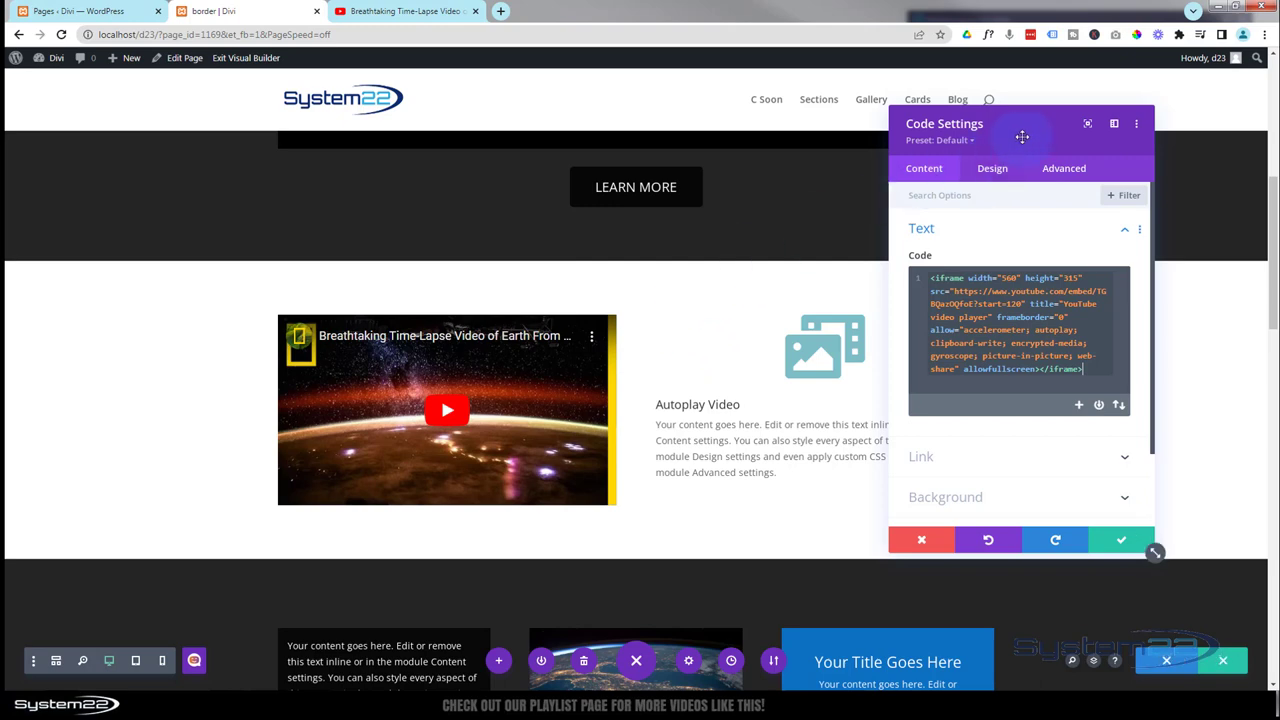
pyautogui.moveTo(986, 129); pyautogui.dragTo(760, 190)
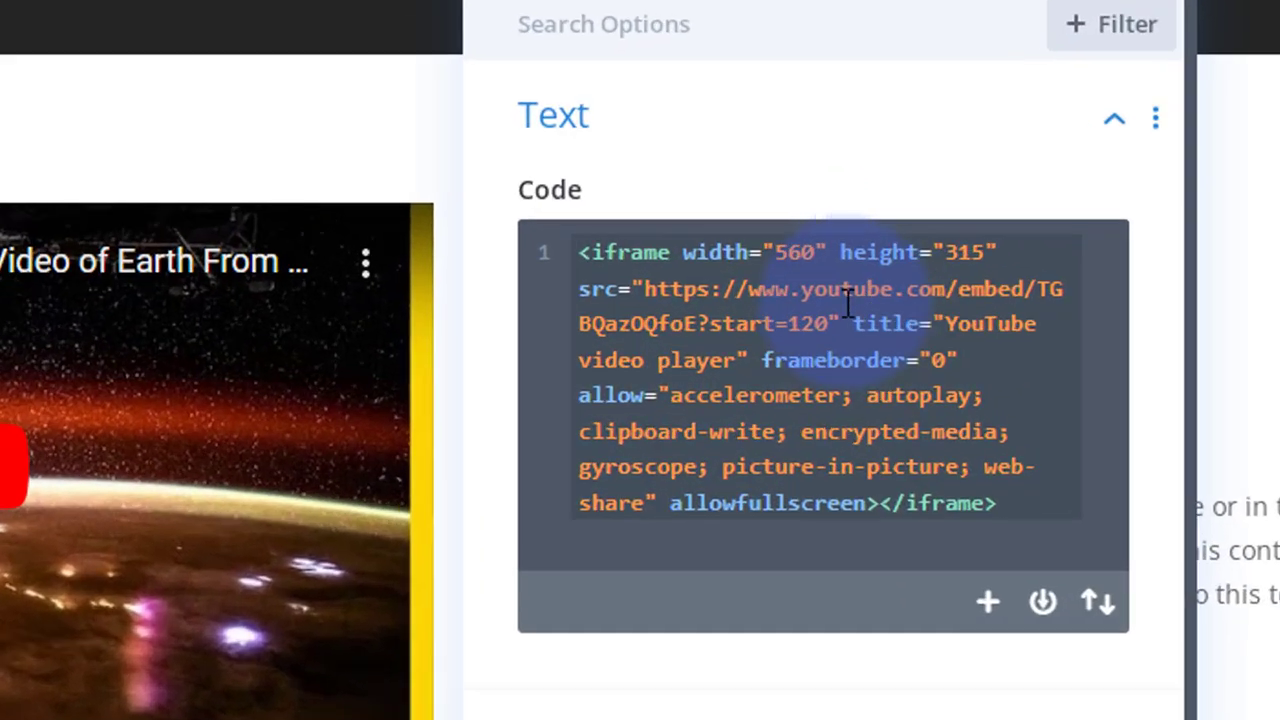
# Append "&autoplay=1" directly after "?start=120" in the iframe's source URL.
pyautogui.hotkey('ctrl', 'a')
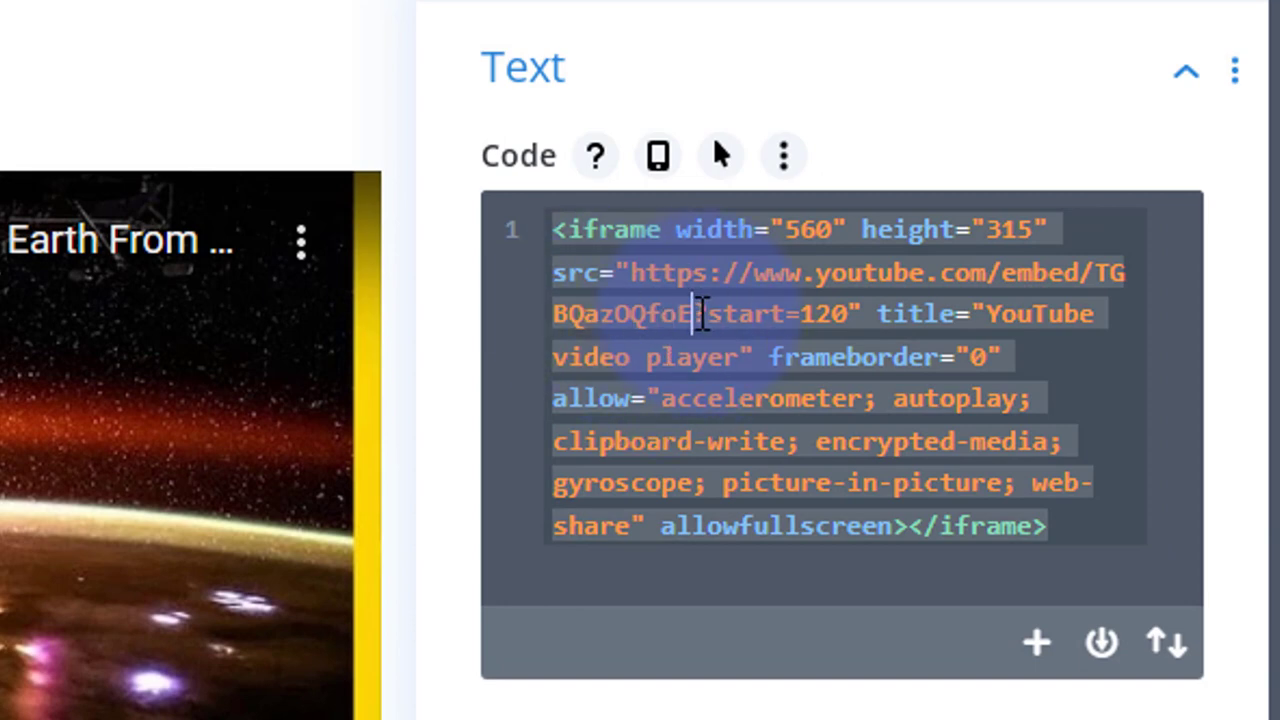
pyautogui.moveTo(697, 314); pyautogui.dragTo(848, 314)
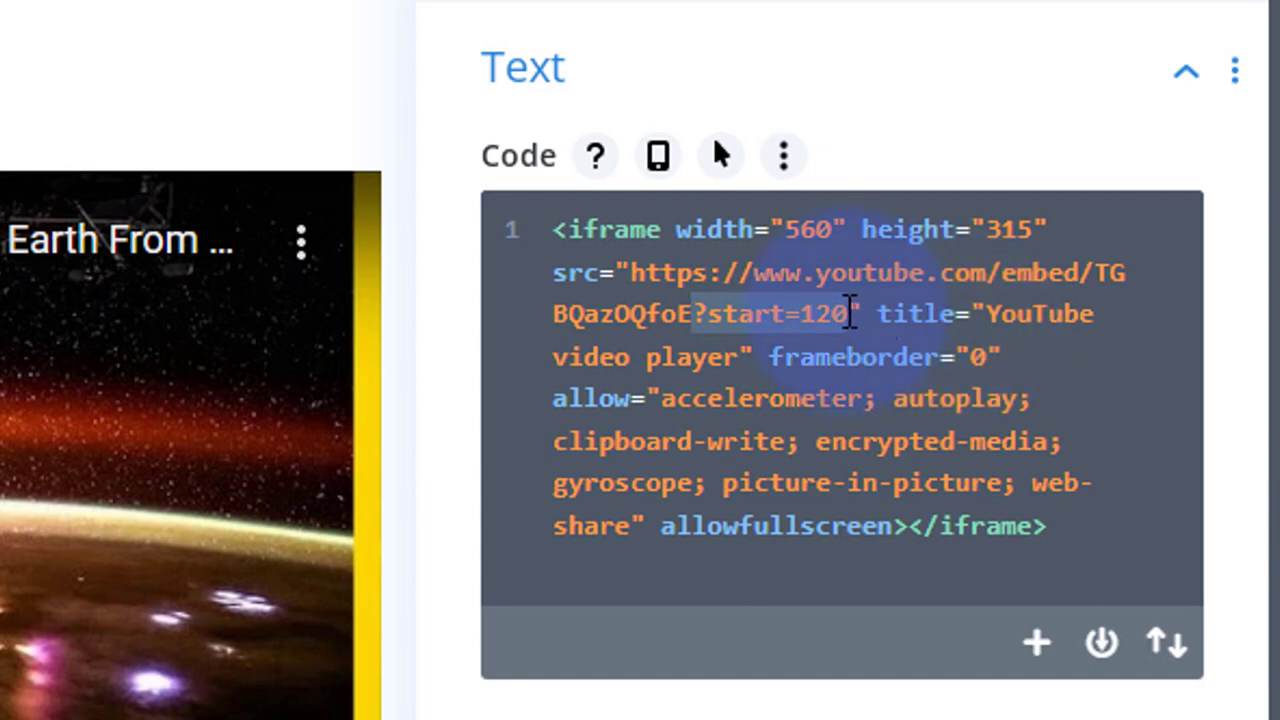
pyautogui.hotkey('ctrl', 'a')
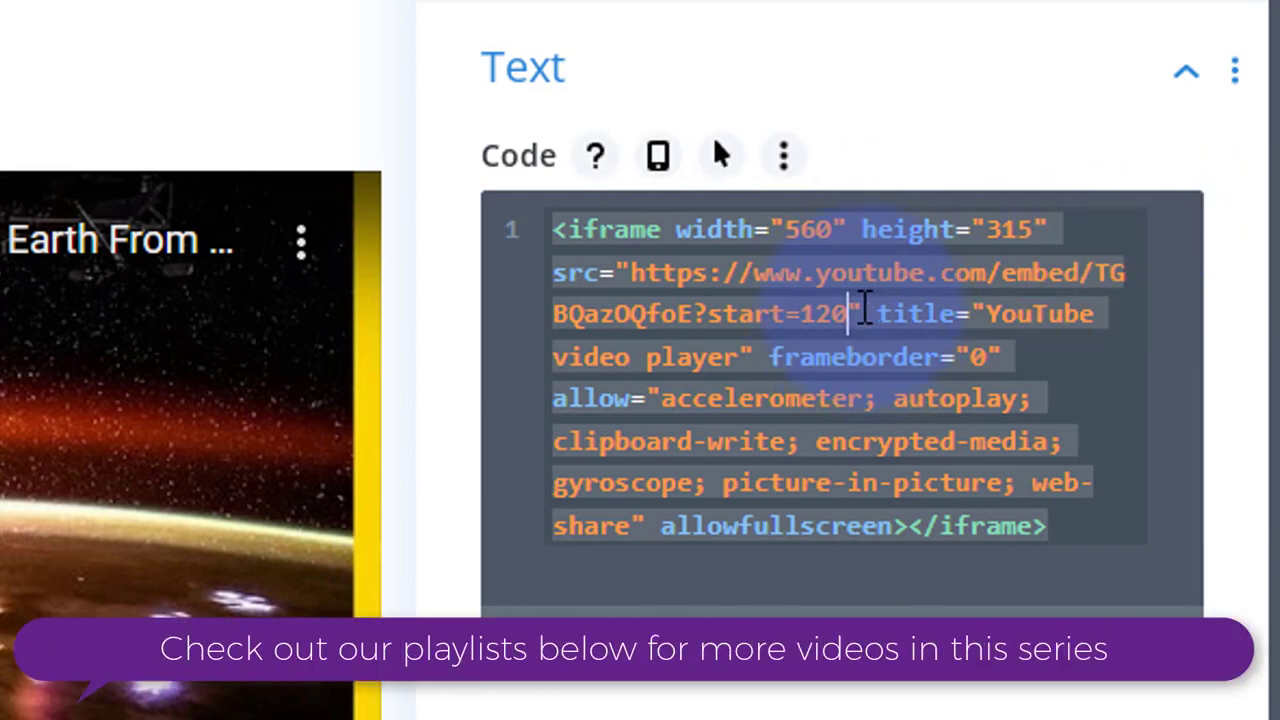
pyautogui.click(855, 306)
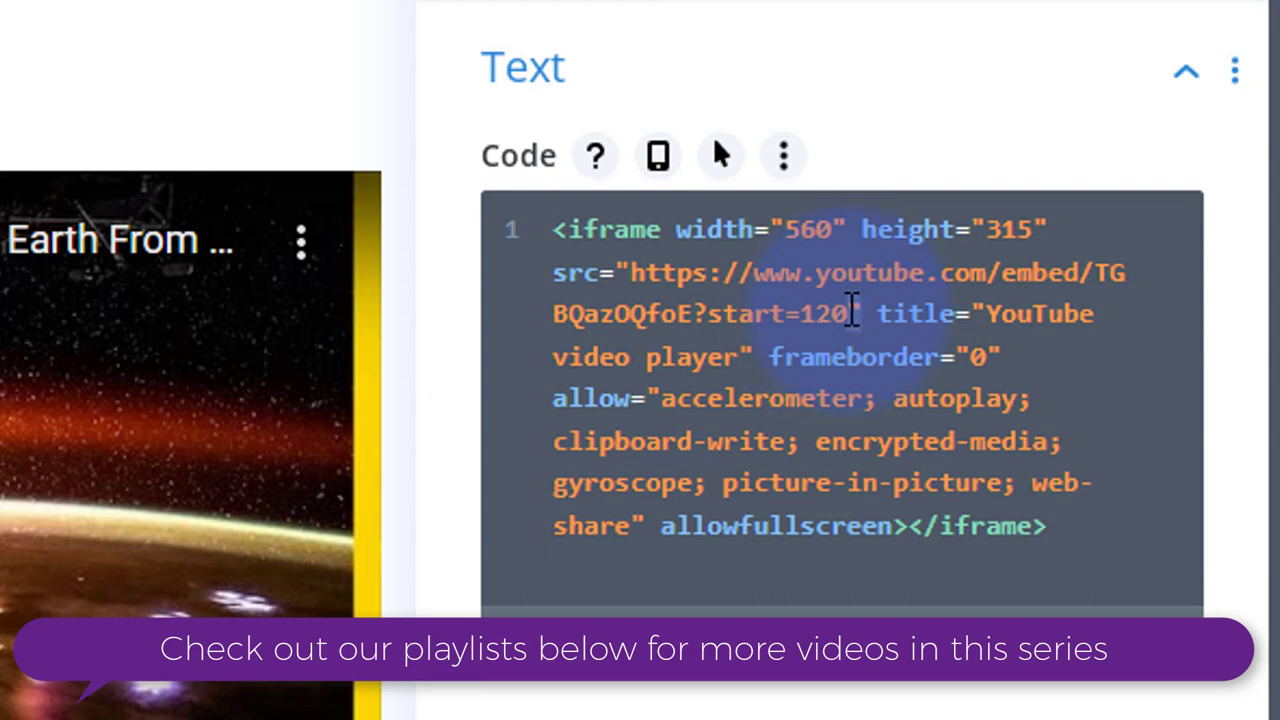
pyautogui.hotkey('ctrl', 'a')
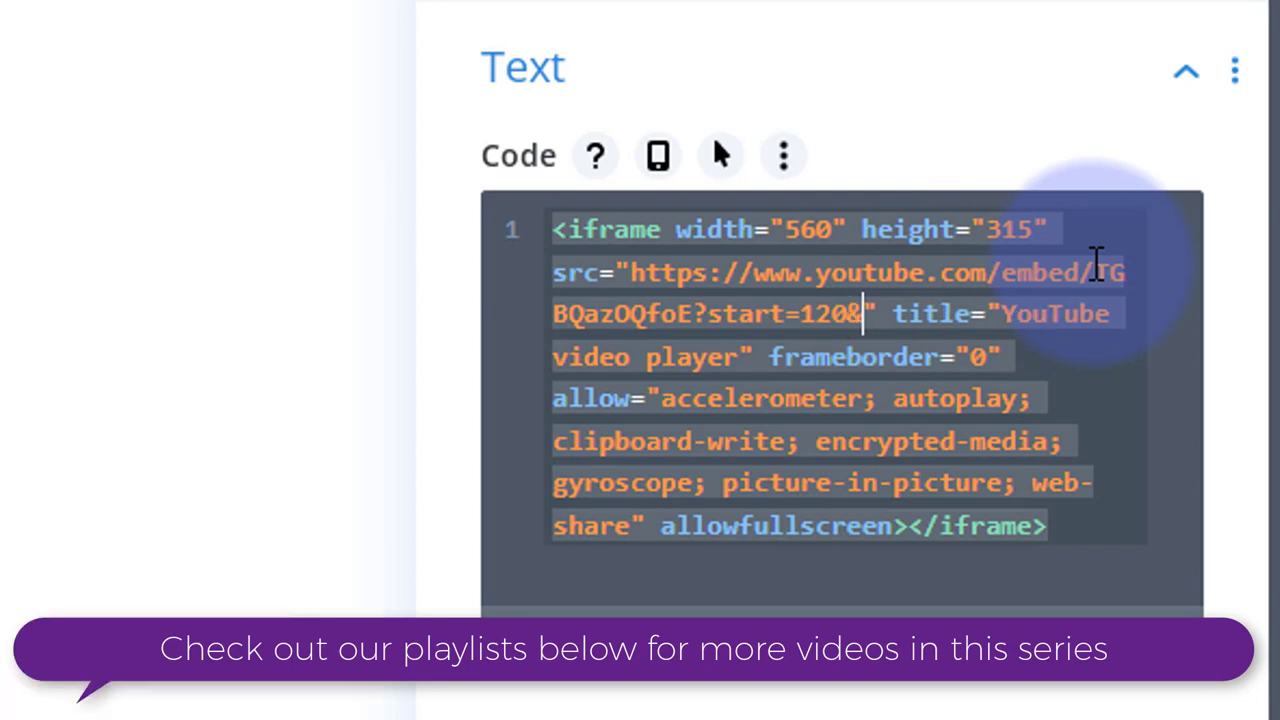
pyautogui.write('utoplay=1')
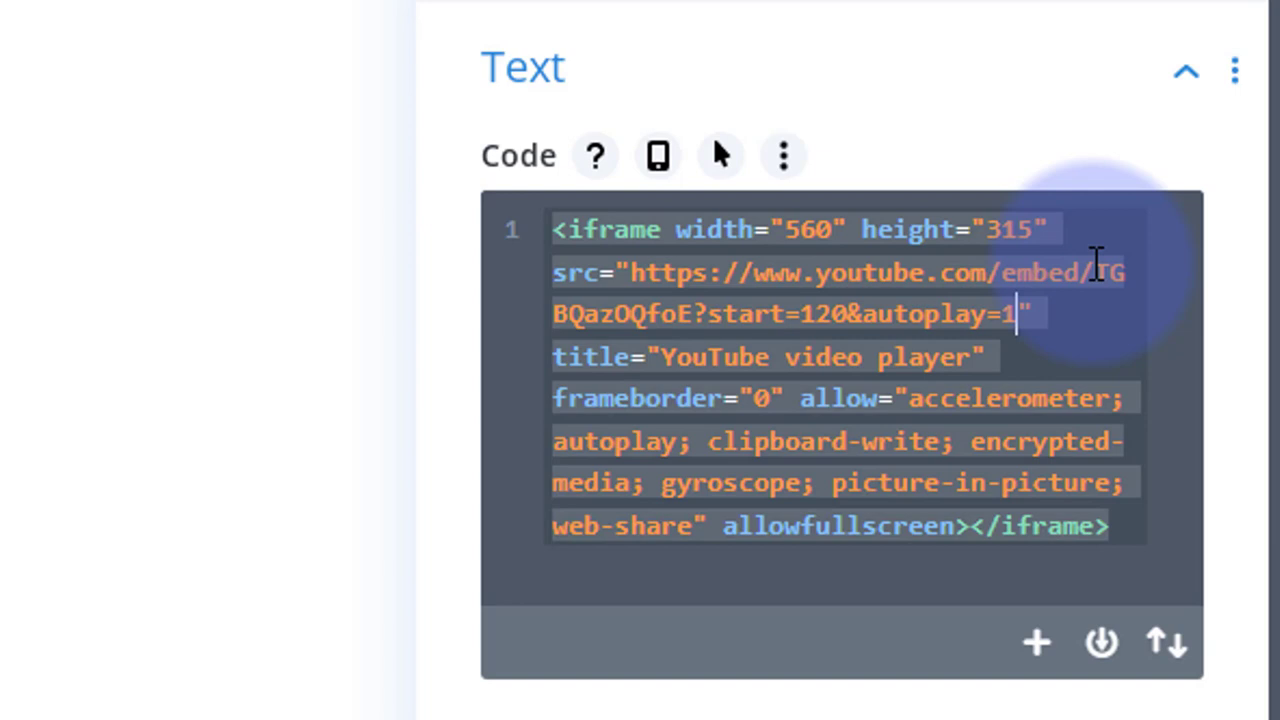
# Append "&mute=1" after the autoplay parameter in the iframe URL and close the Code module settings.
pyautogui.write('&m')
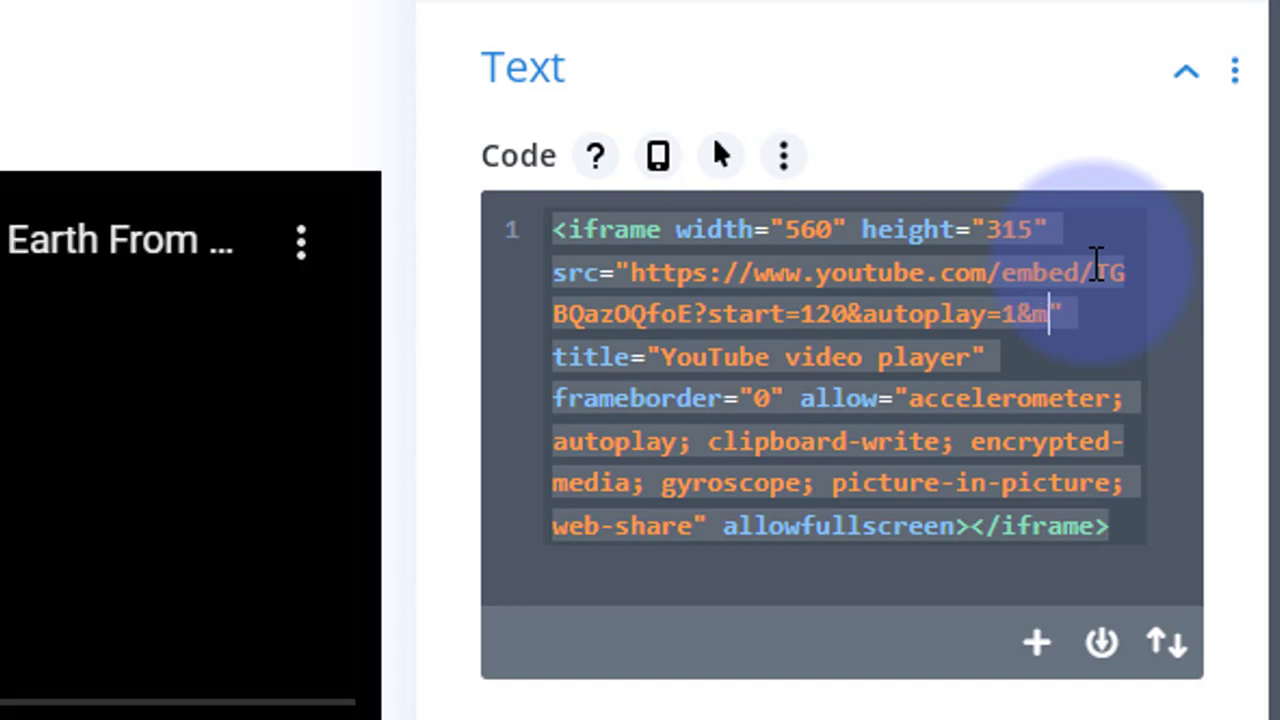
pyautogui.write('ute')
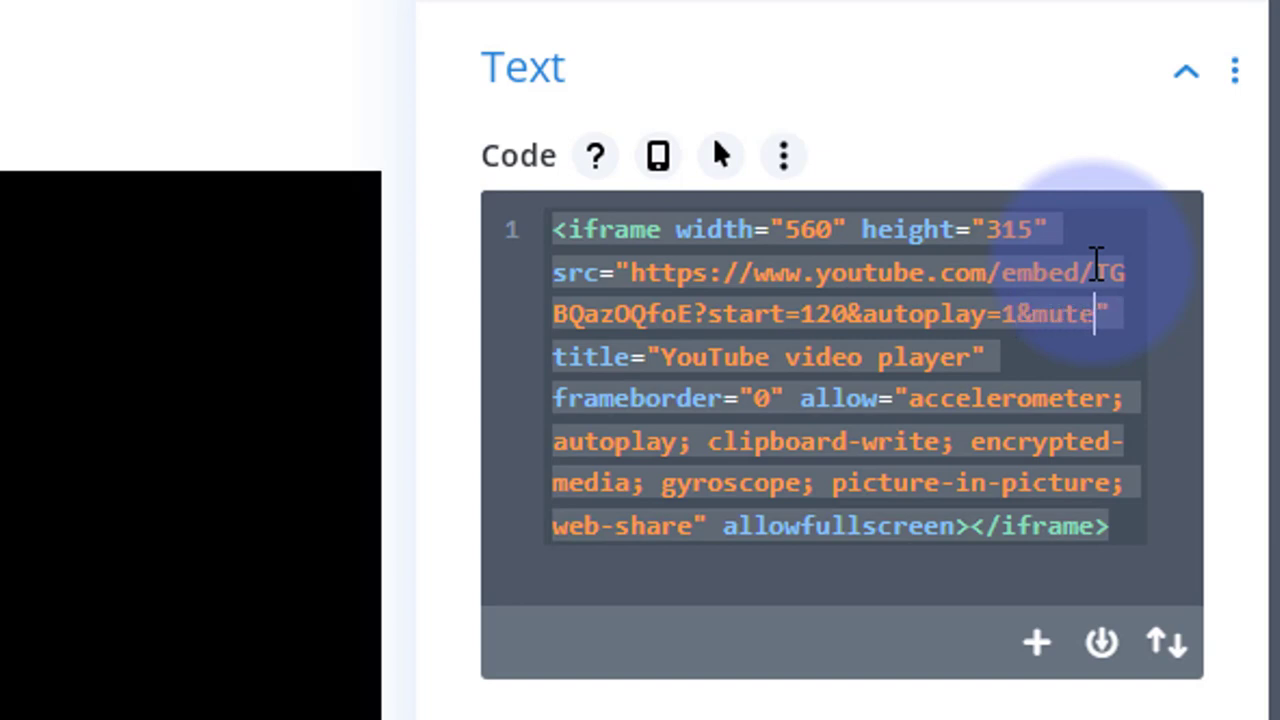
pyautogui.write('=1')
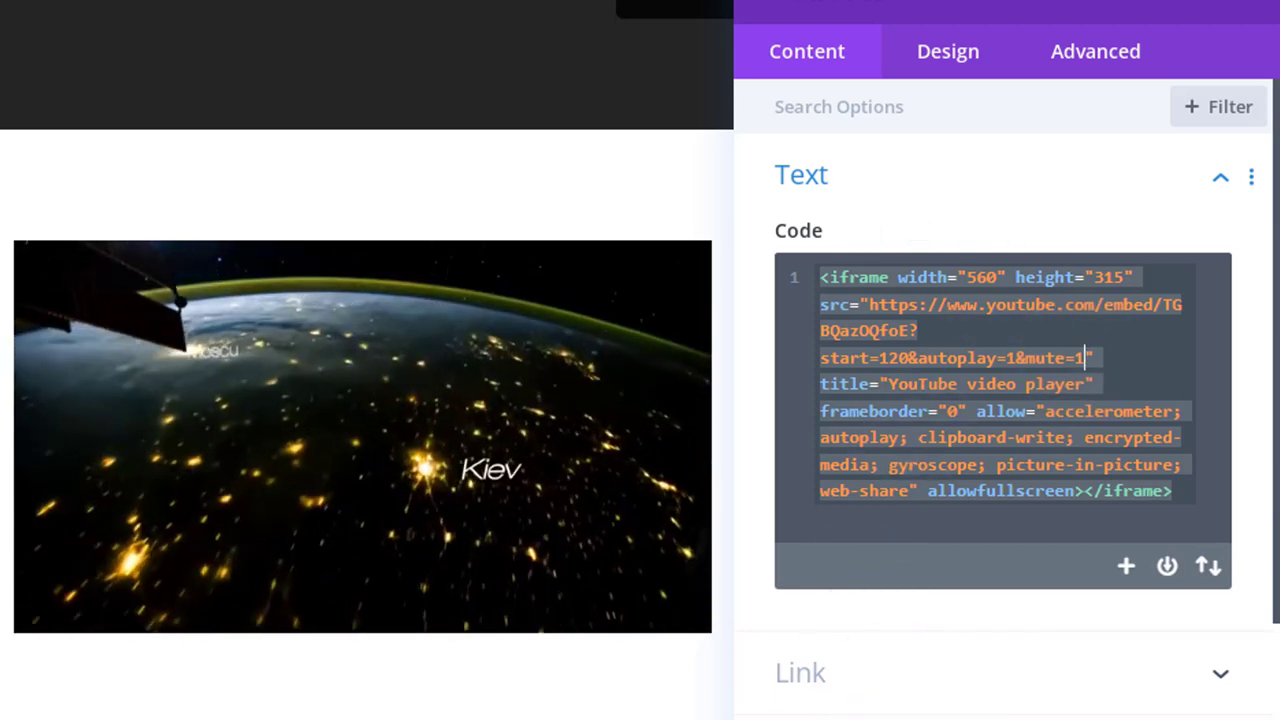
pyautogui.press('Escape')
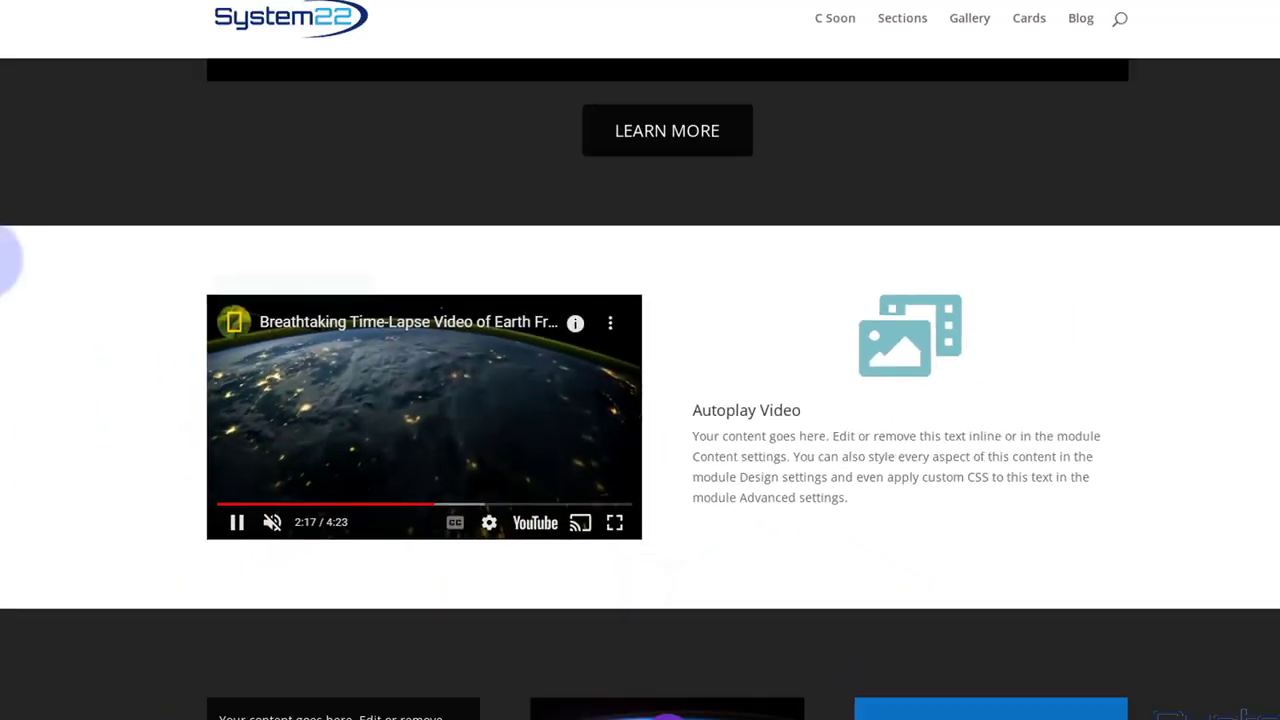
# Give the video section a background image, choosing the blue network photo pexels-tara-winstead-8386440.jpg from the media library.
pyautogui.moveTo(97, 291)
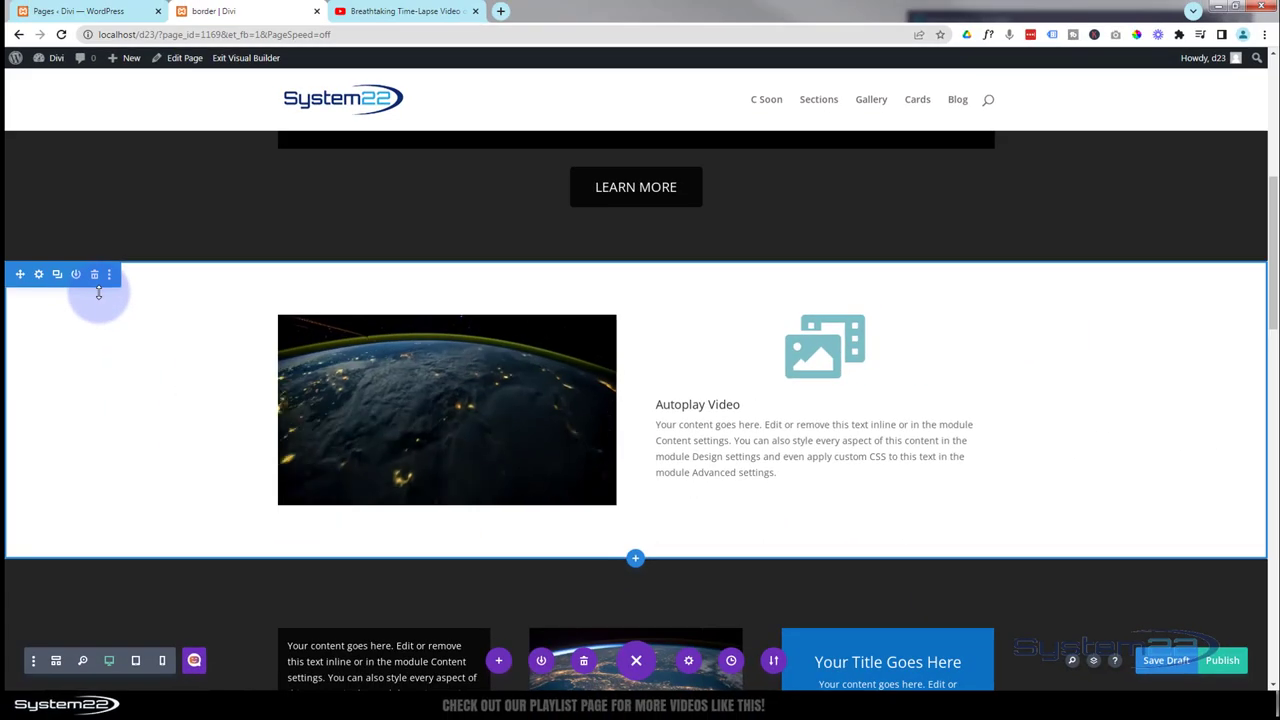
pyautogui.click(38, 275)
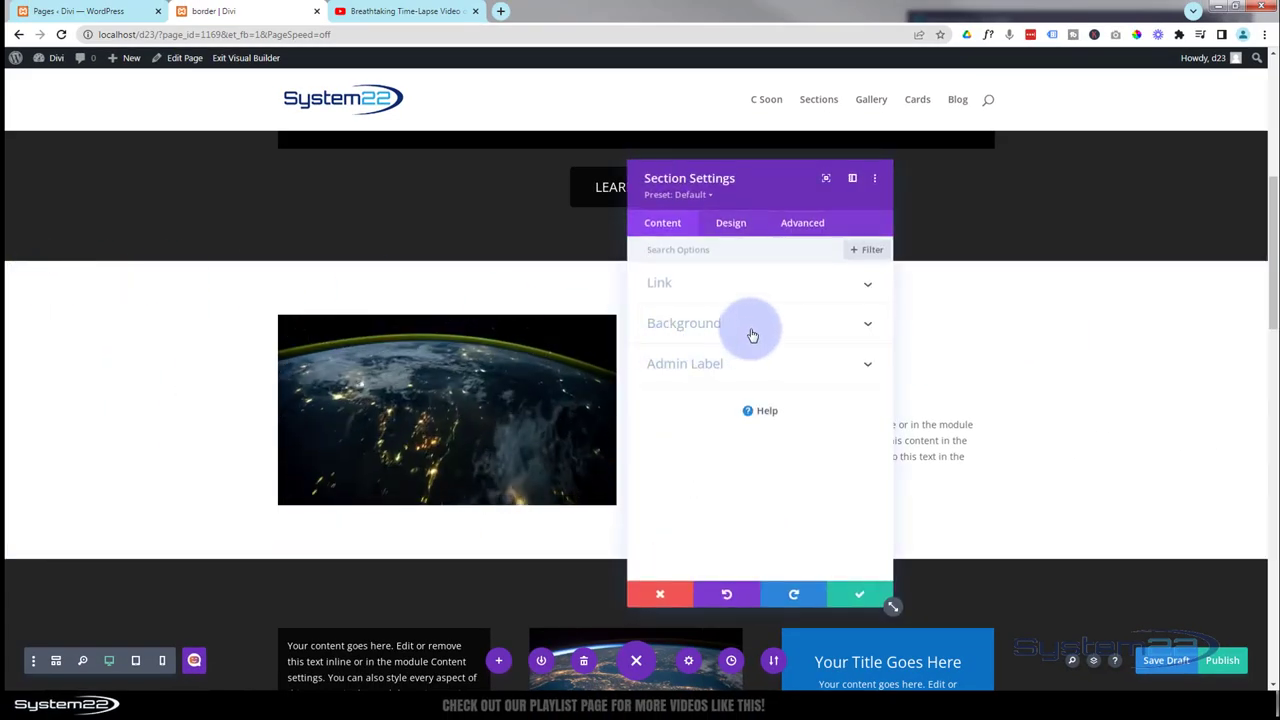
pyautogui.click(752, 335)
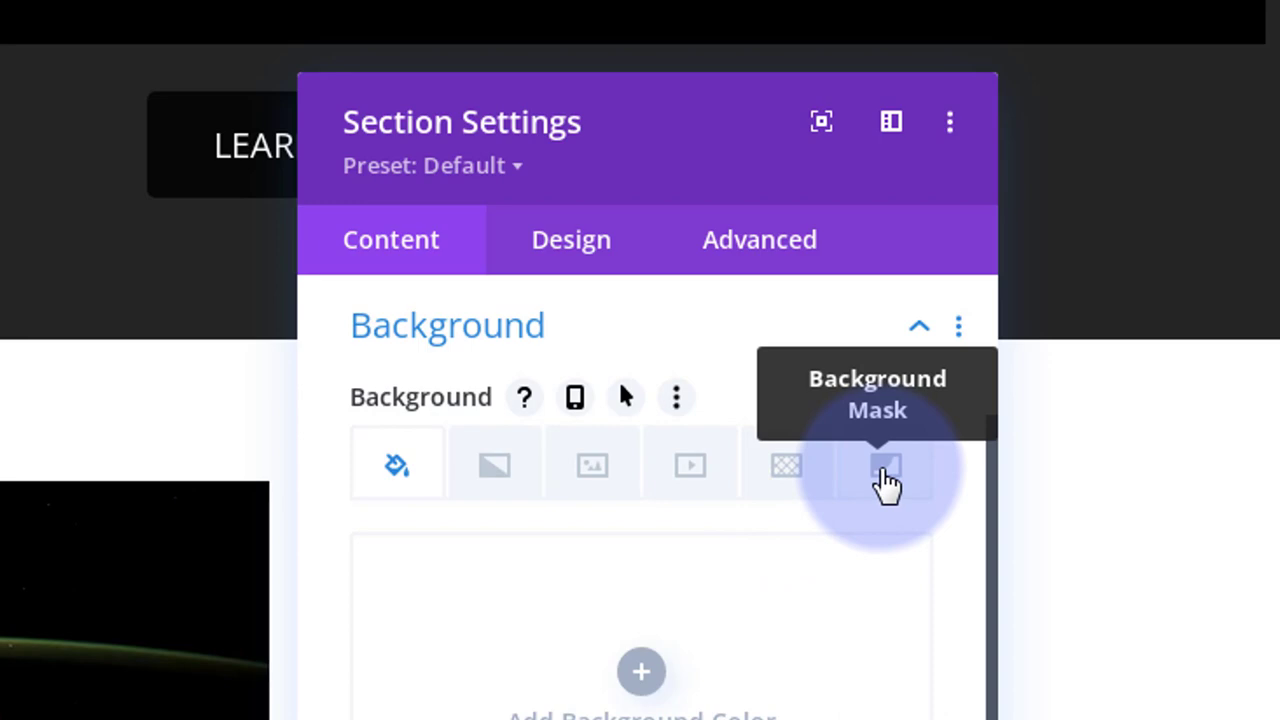
pyautogui.click(594, 466)
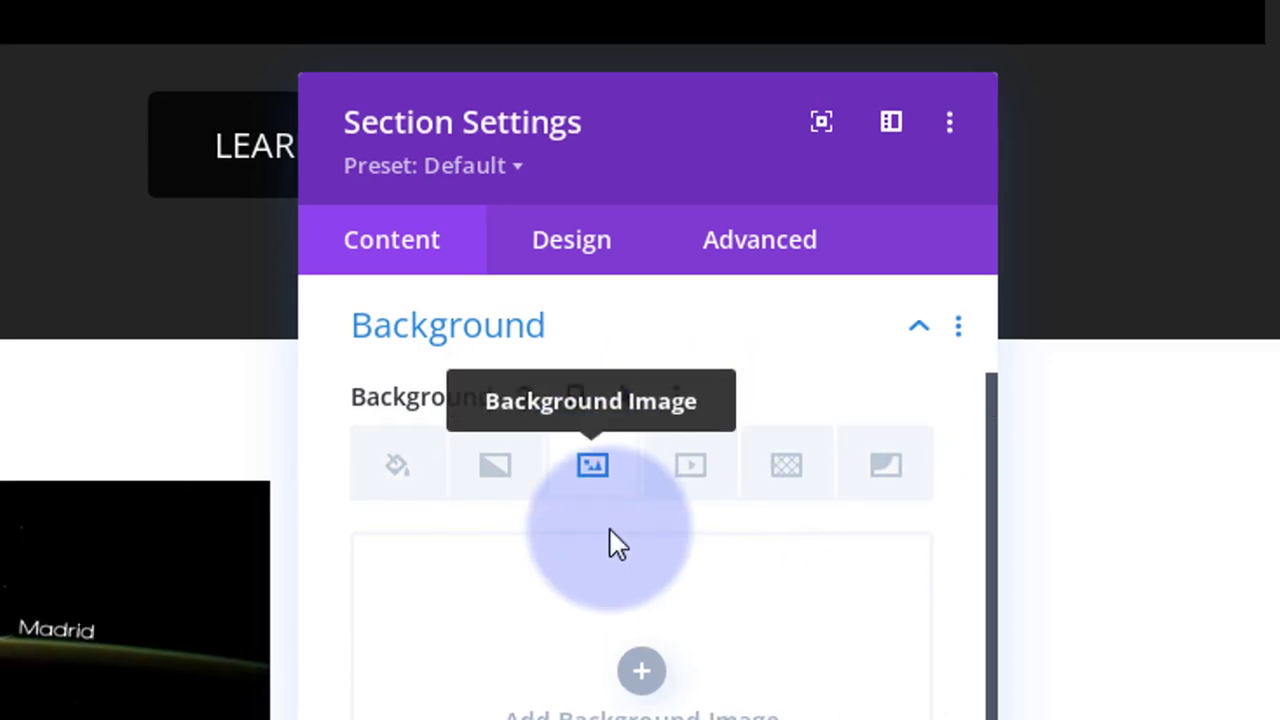
pyautogui.click(716, 495)
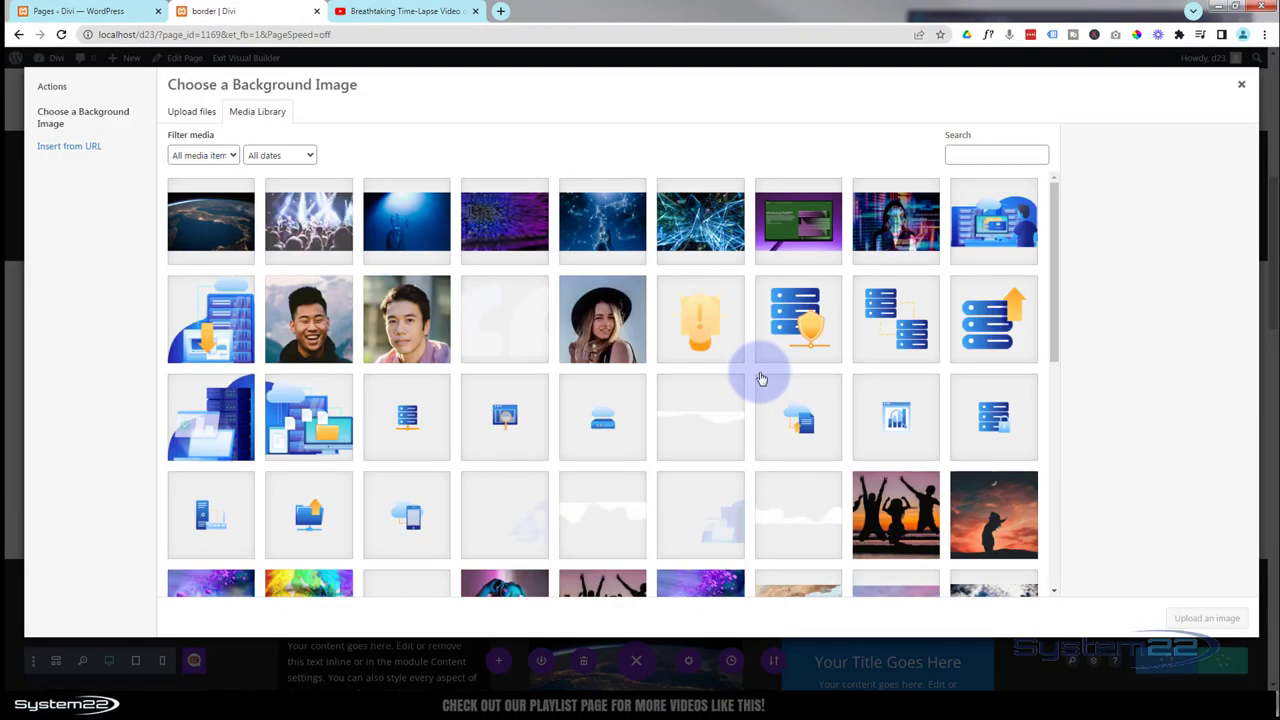
pyautogui.click(616, 240)
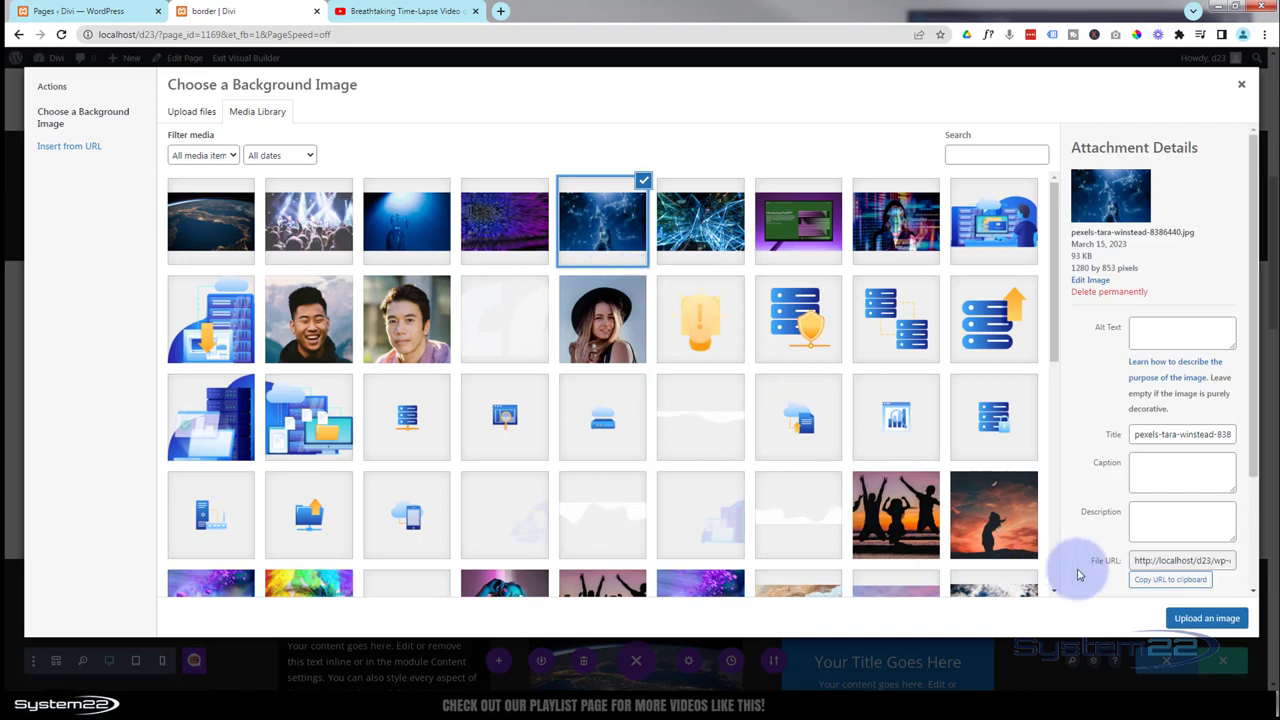
pyautogui.click(1208, 618)
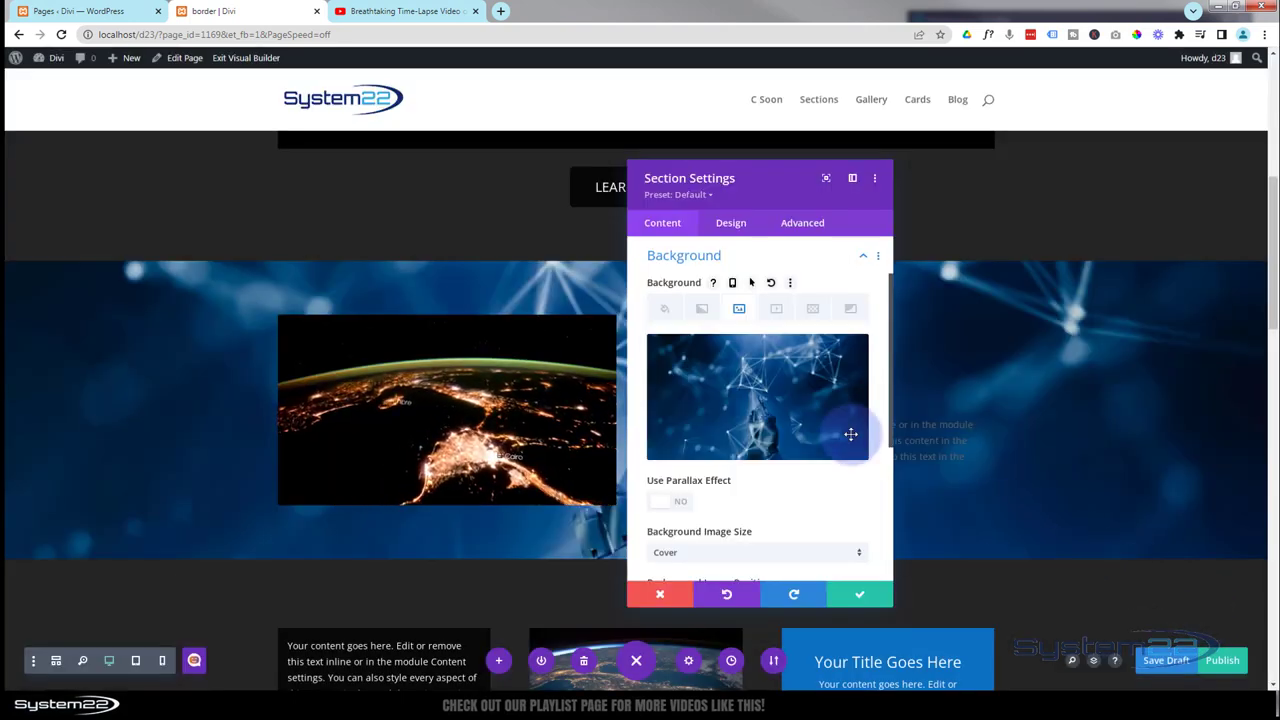
# Enable the parallax effect on the section's background image and set the parallax method to CSS.
pyautogui.scroll(-1, 660, 427)
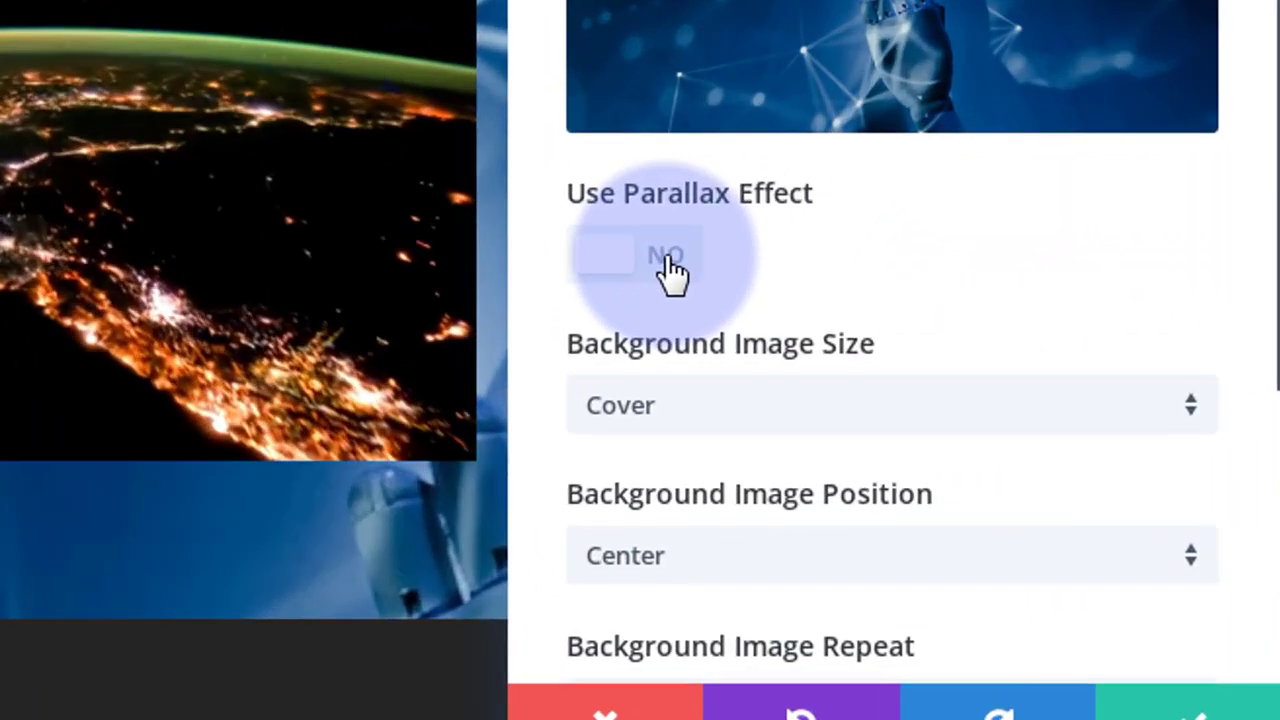
pyautogui.click(680, 441)
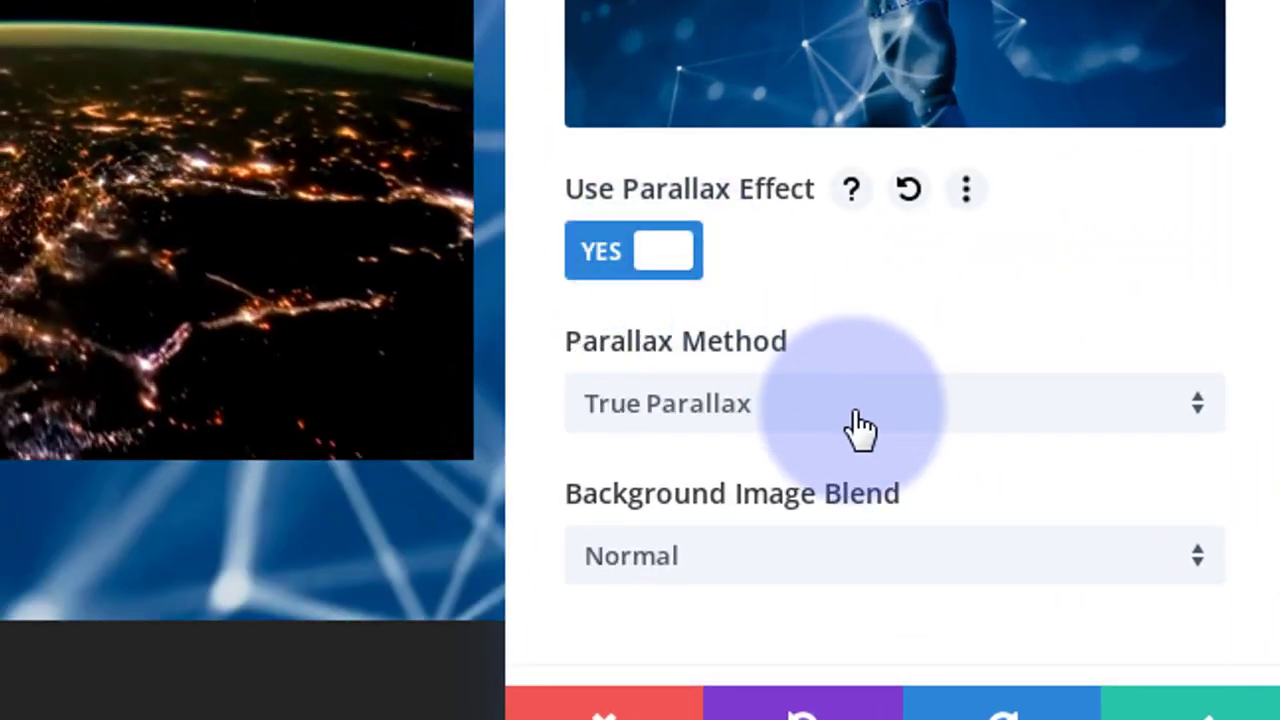
pyautogui.click(857, 428)
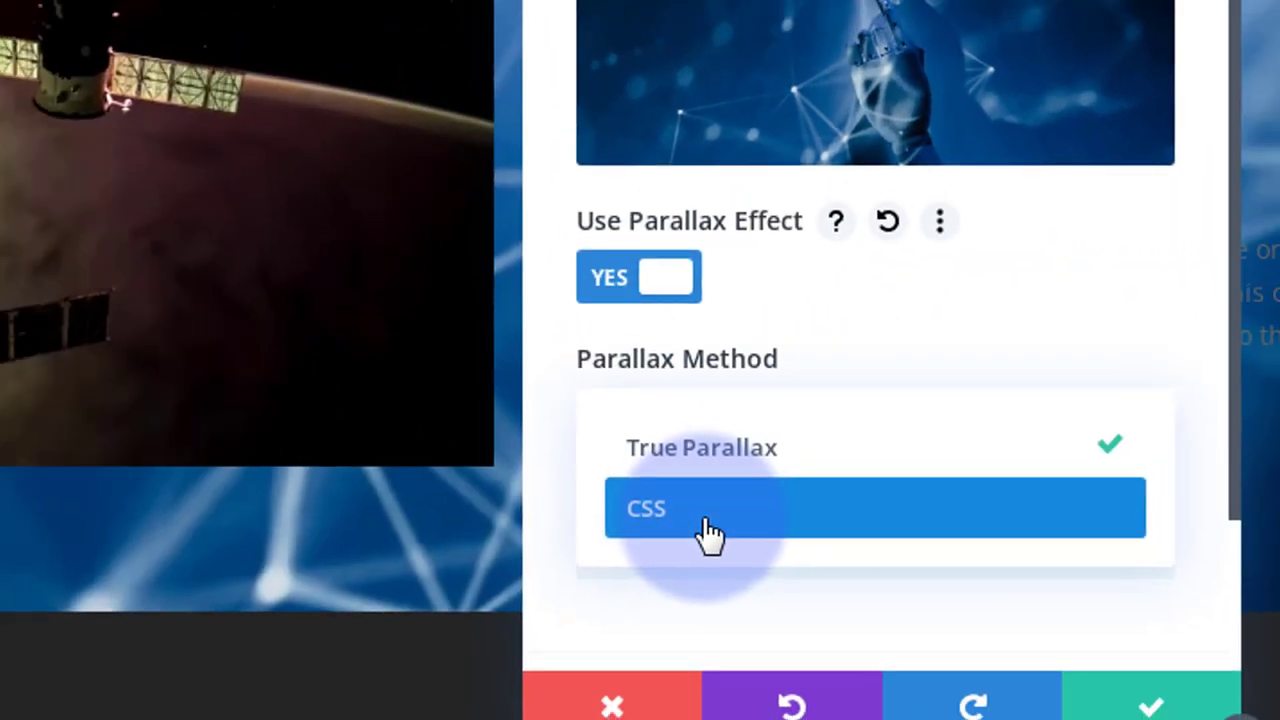
pyautogui.click(705, 512)
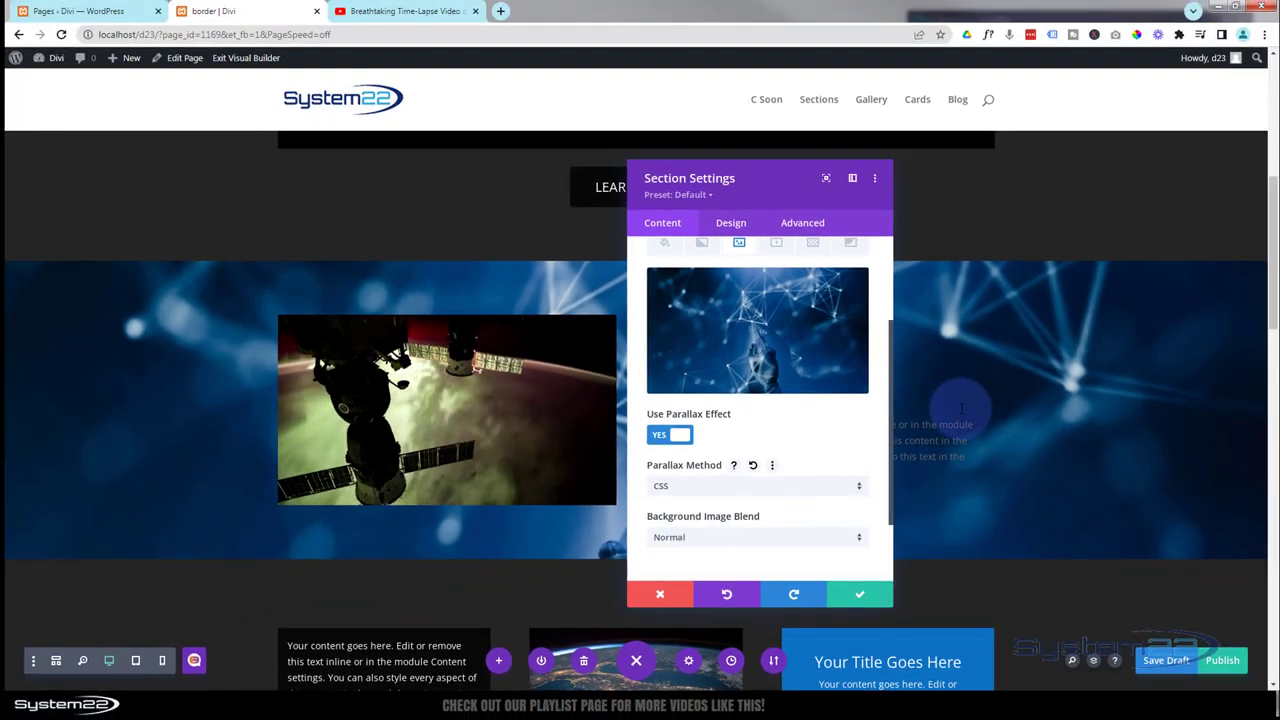
# Check the parallax background and the blurb's legibility on the page, and save the section settings.
pyautogui.scroll(-2, 960, 407)
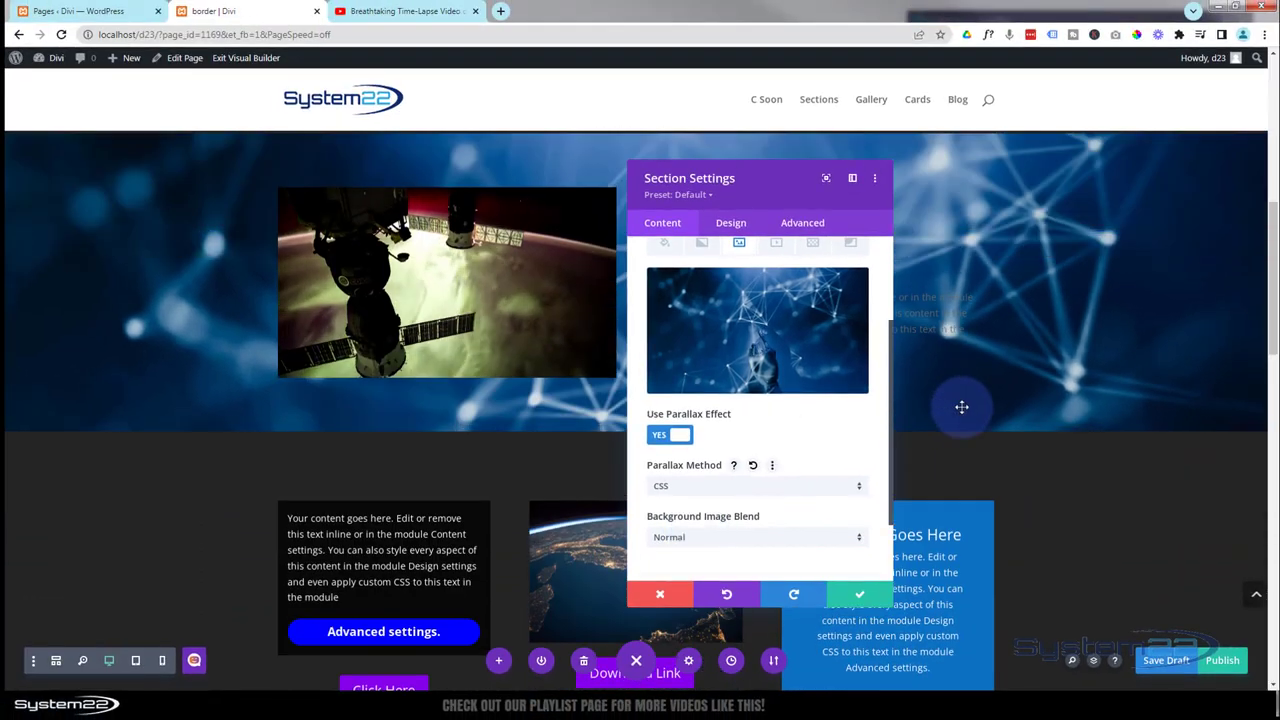
pyautogui.scroll(2, 960, 405)
pyautogui.moveTo(781, 194); pyautogui.dragTo(1071, 223)
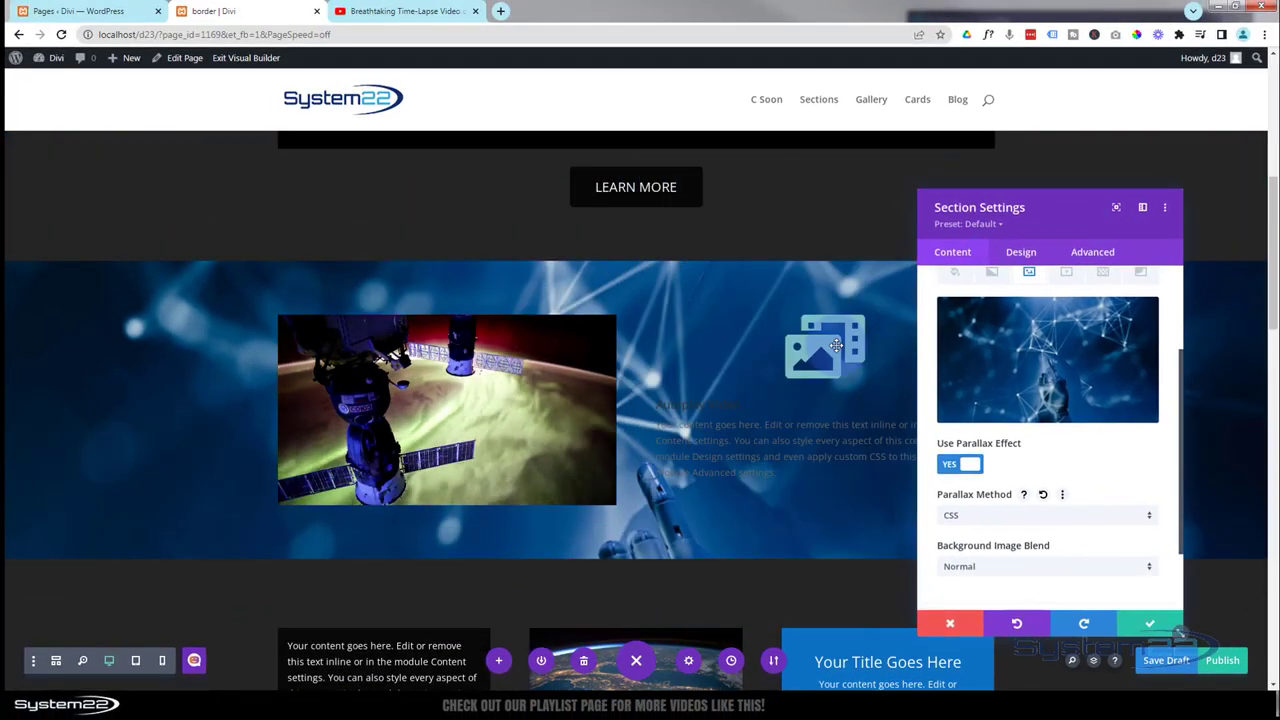
pyautogui.scroll(-2, 835, 343)
pyautogui.scroll(6, 835, 343)
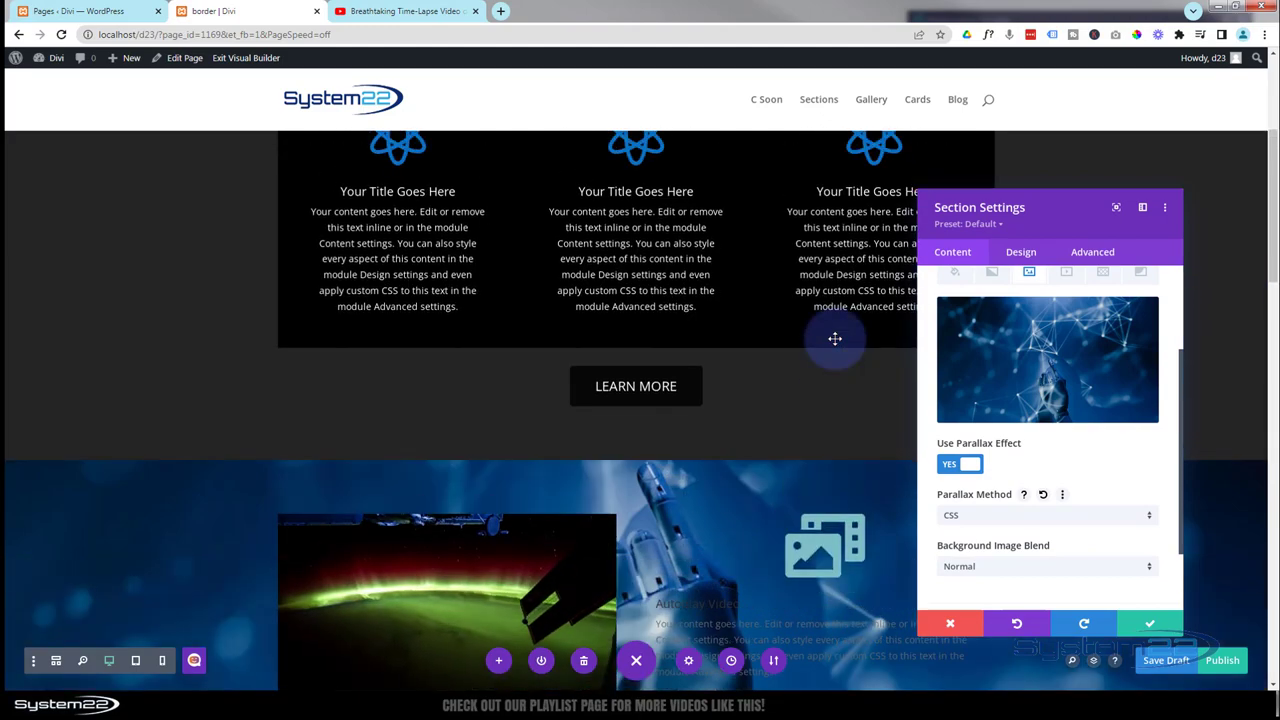
pyautogui.scroll(-2, 835, 337)
pyautogui.scroll(-2, 835, 338)
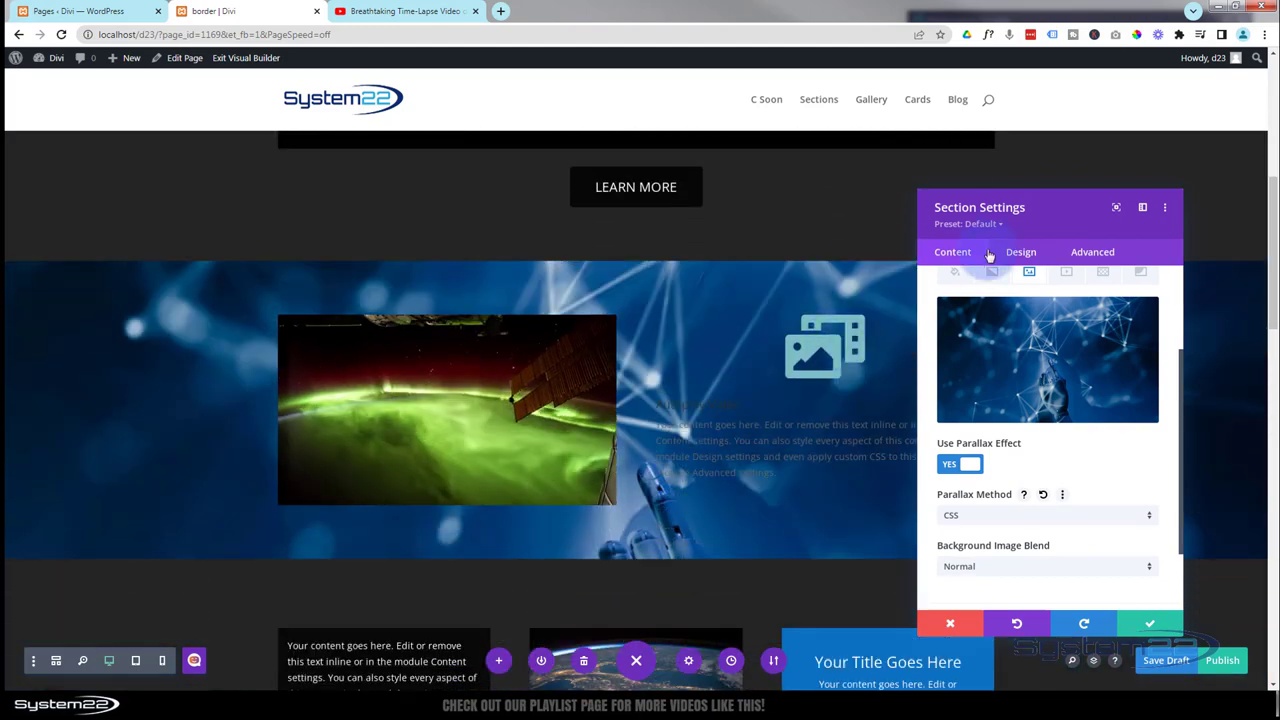
pyautogui.moveTo(1055, 222); pyautogui.dragTo(449, 222)
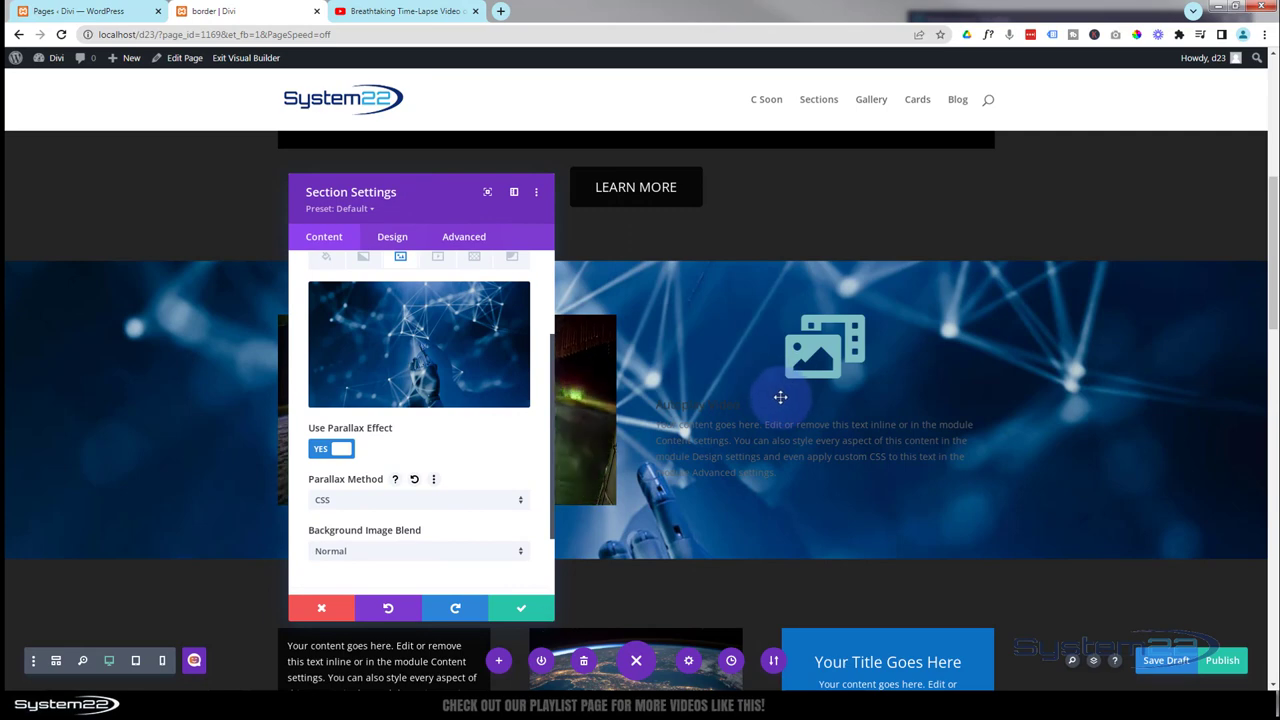
pyautogui.moveTo(604, 385)
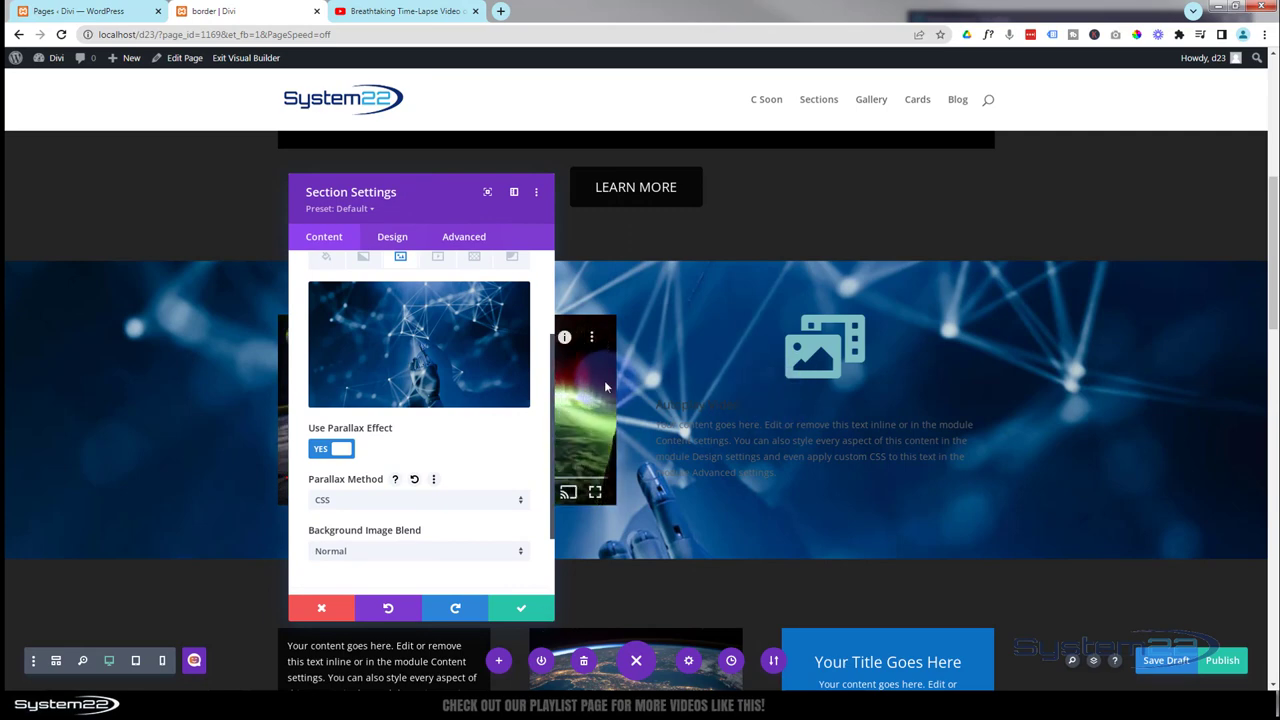
pyautogui.click(518, 615)
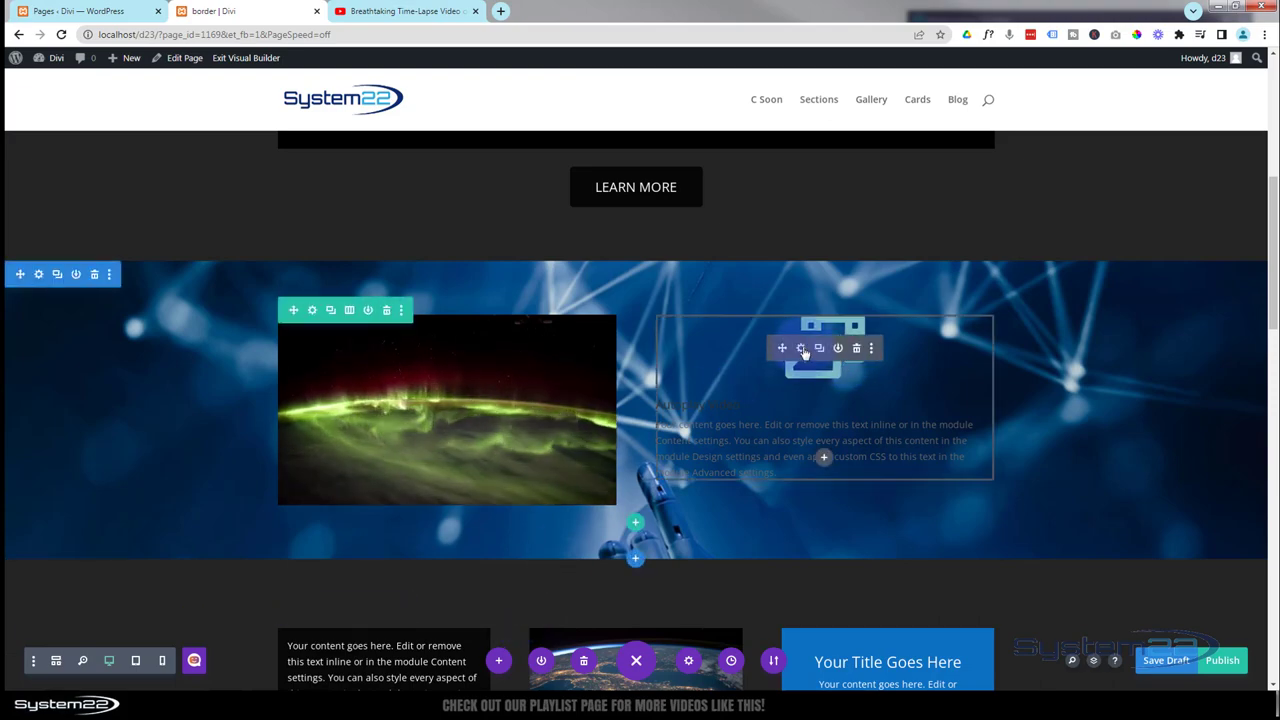
# Set the "Autoplay Video" blurb's icon color to white in its design settings.
pyautogui.click(801, 349)
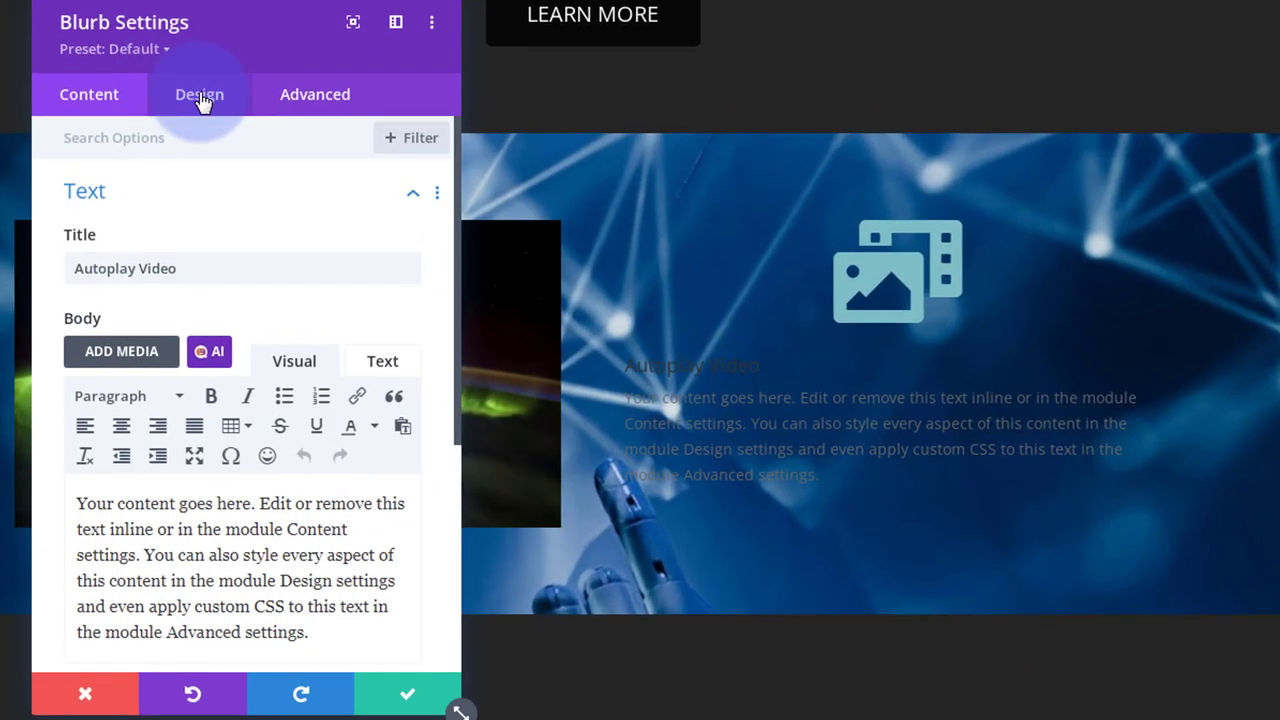
pyautogui.click(200, 97)
pyautogui.click(213, 199)
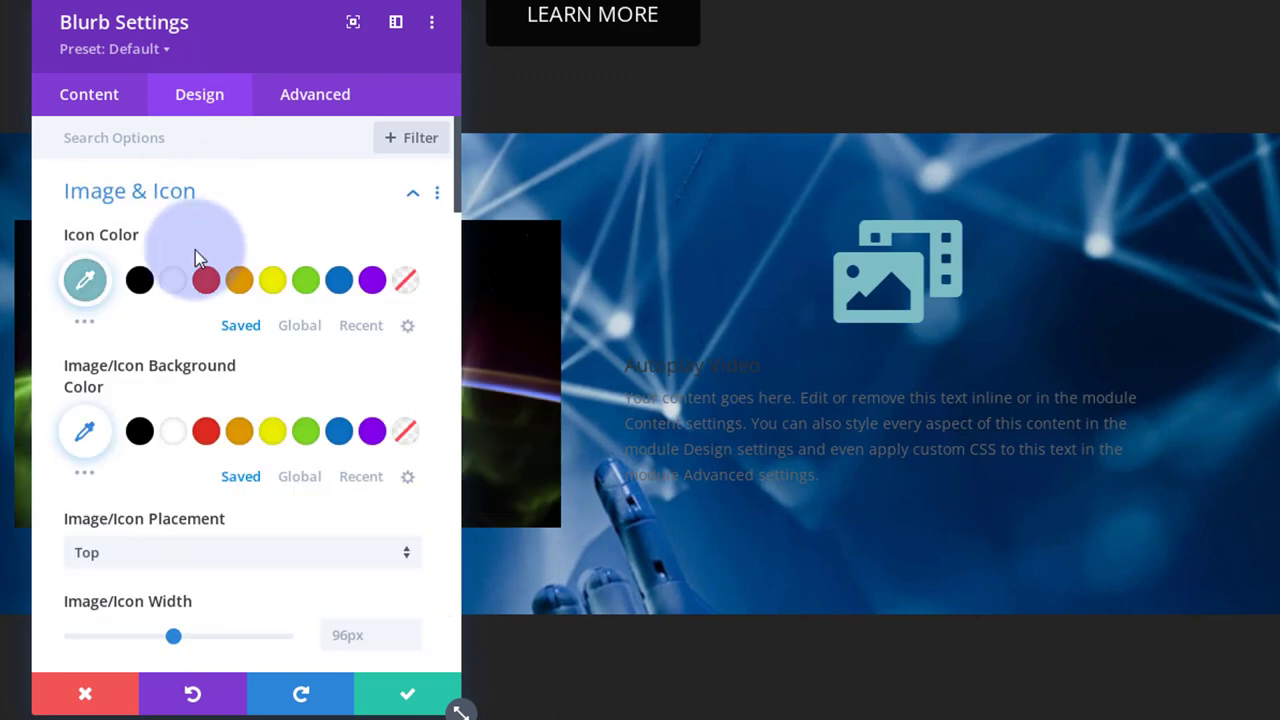
pyautogui.click(174, 280)
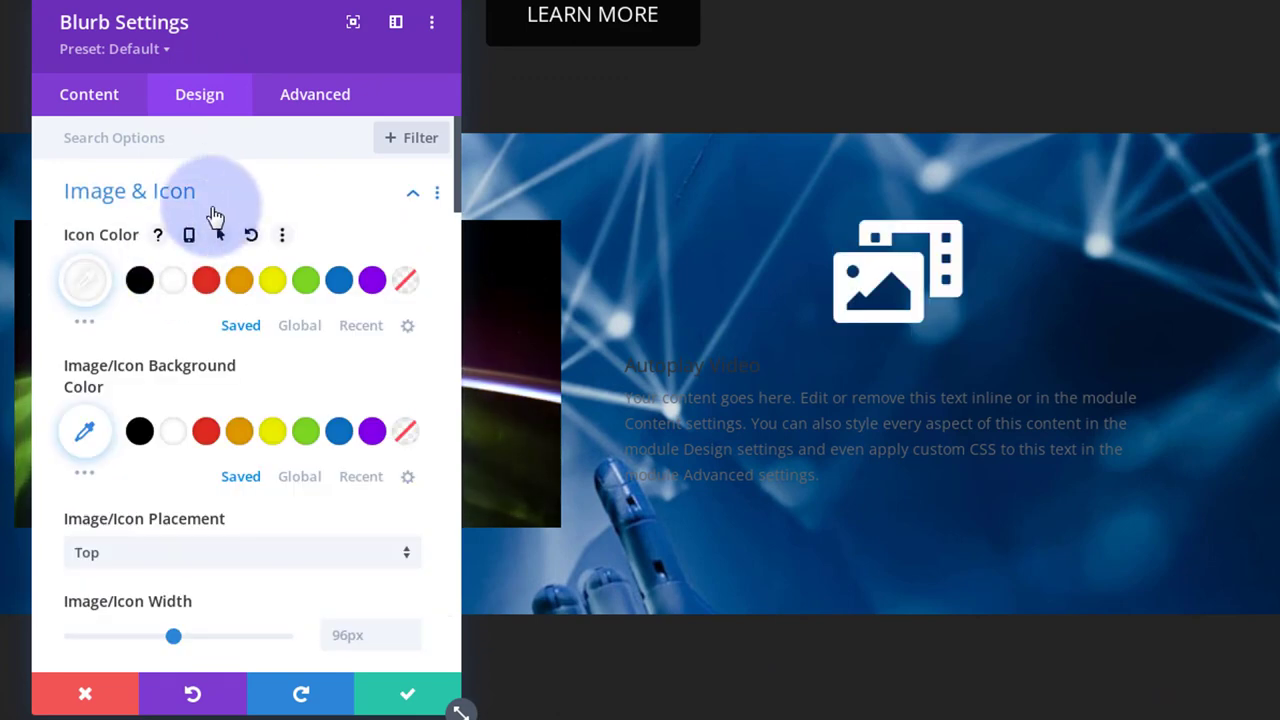
# Center the "Autoplay Video" blurb's text, set its text color to Light, and save the blurb settings.
pyautogui.scroll(-10, 237, 193)
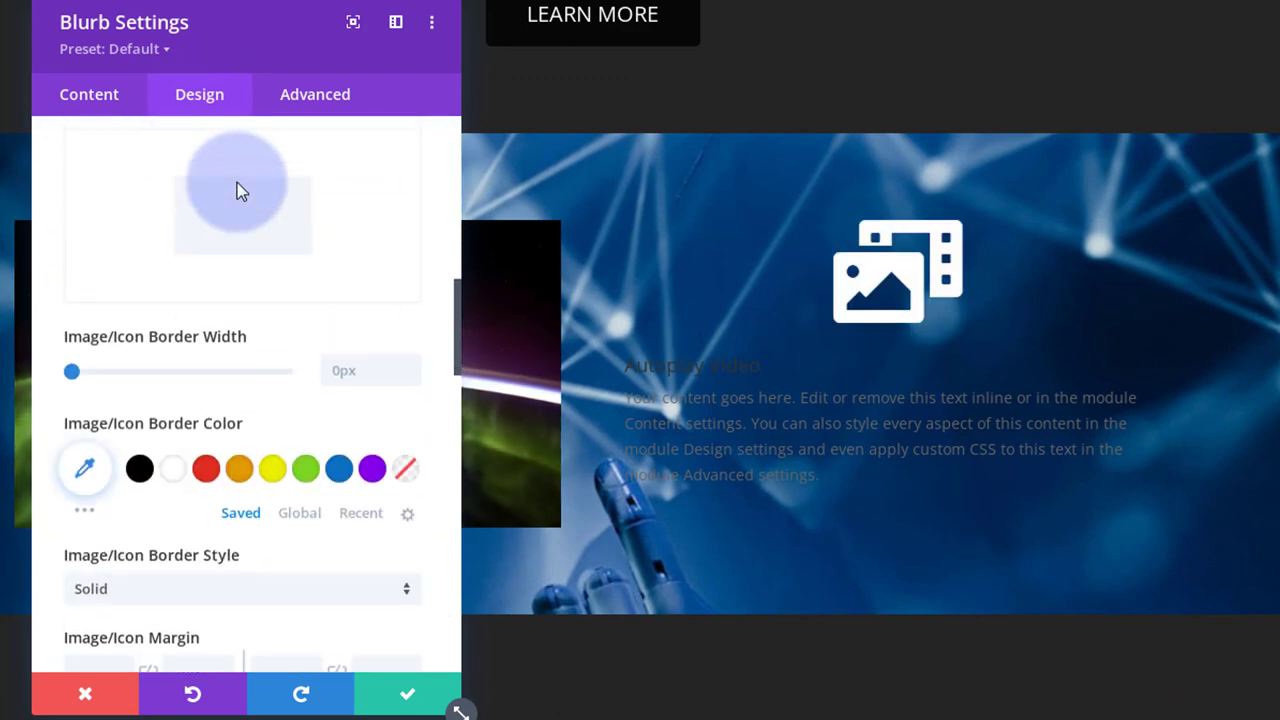
pyautogui.scroll(-8, 237, 182)
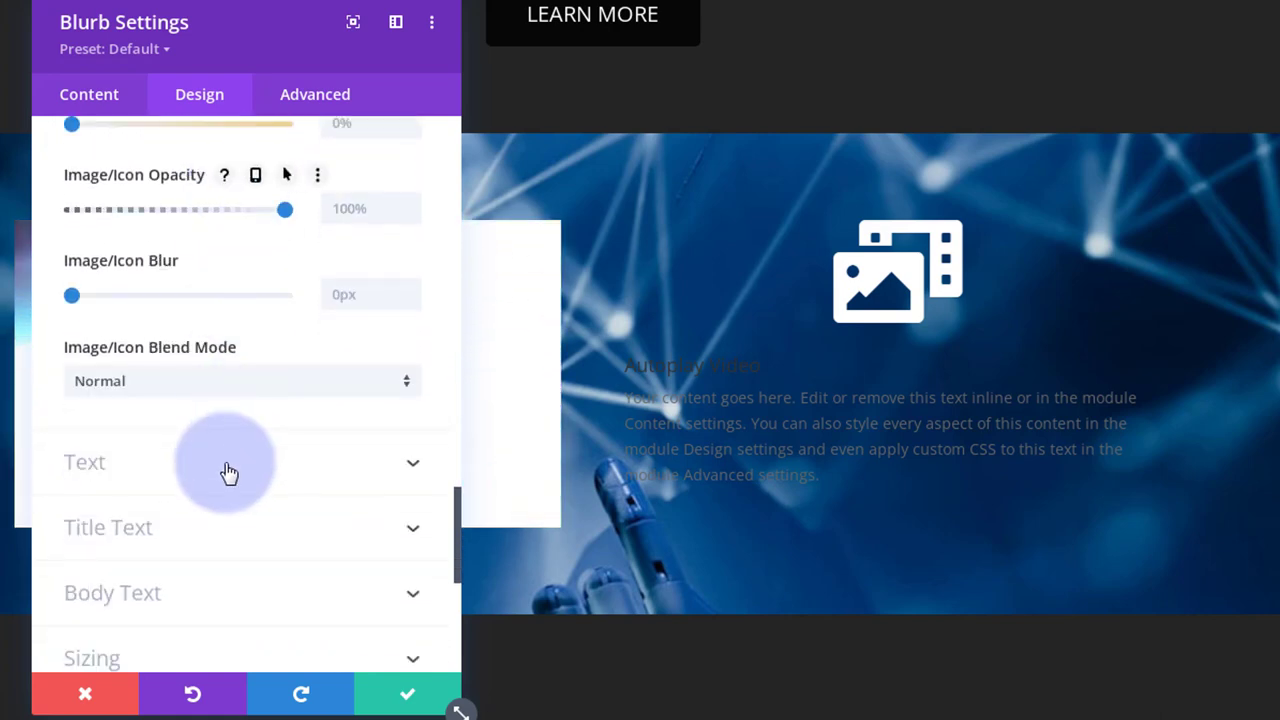
pyautogui.click(229, 466)
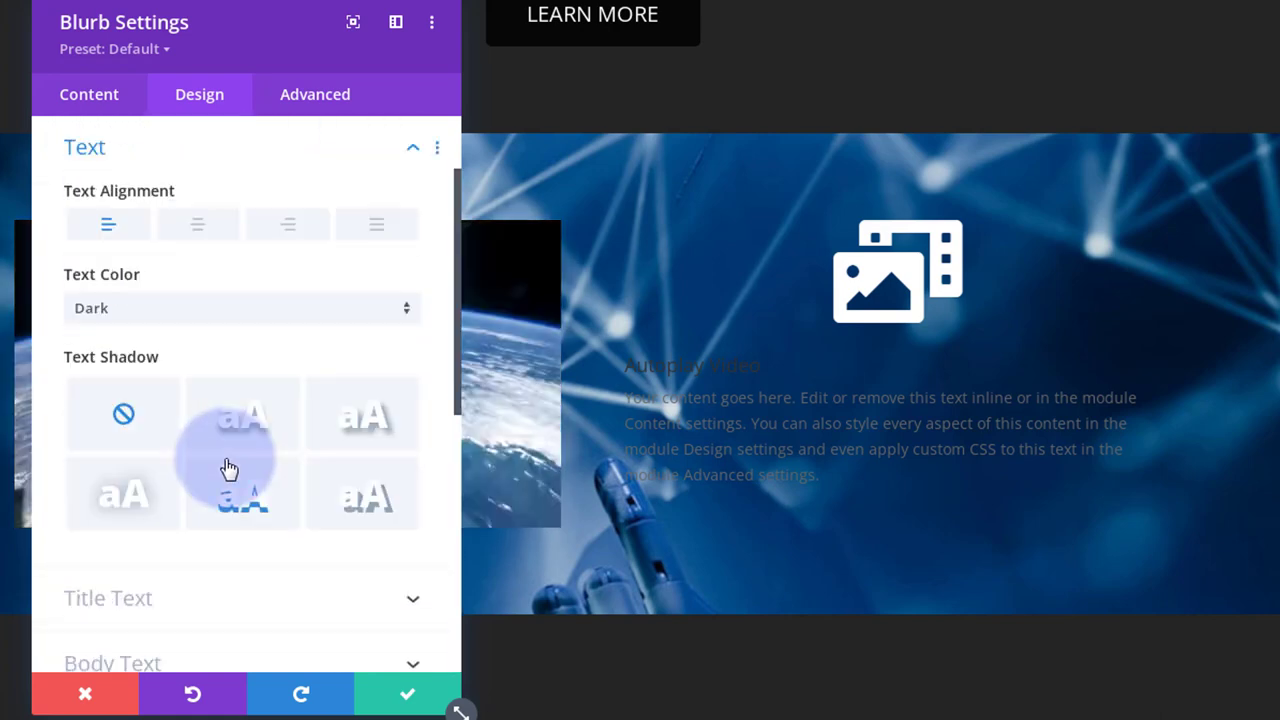
pyautogui.click(204, 236)
pyautogui.click(197, 316)
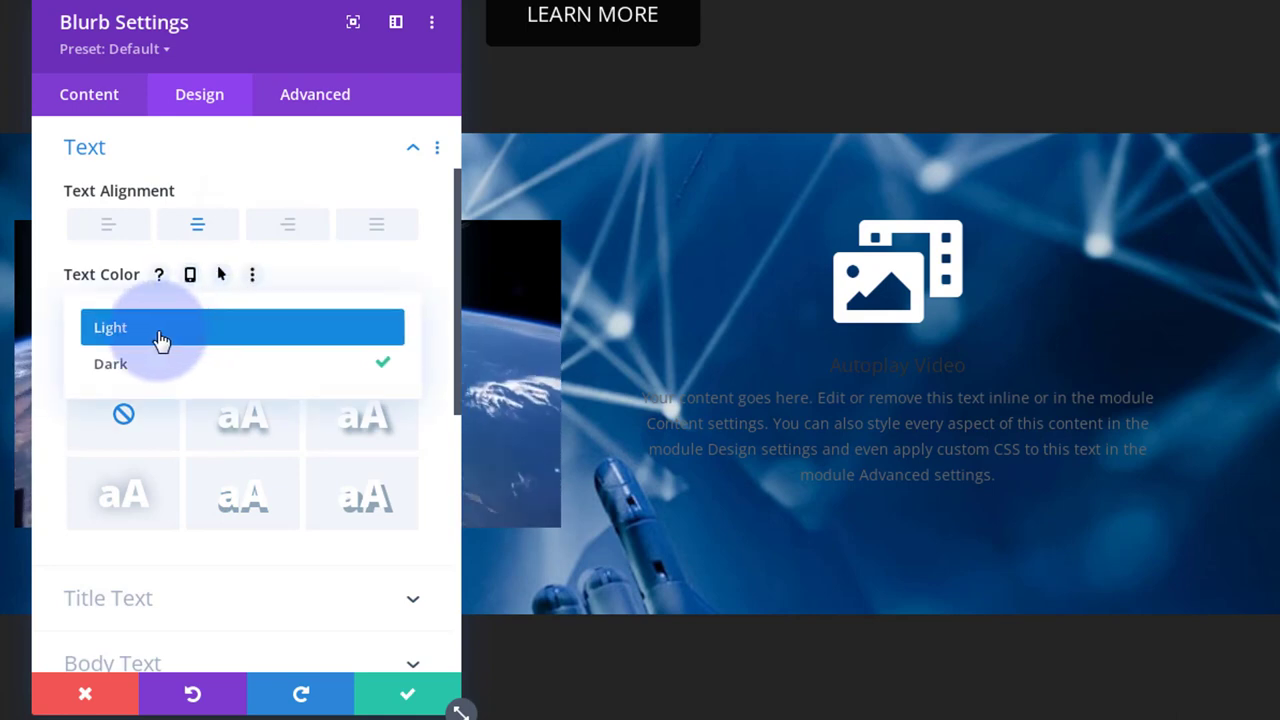
pyautogui.click(161, 330)
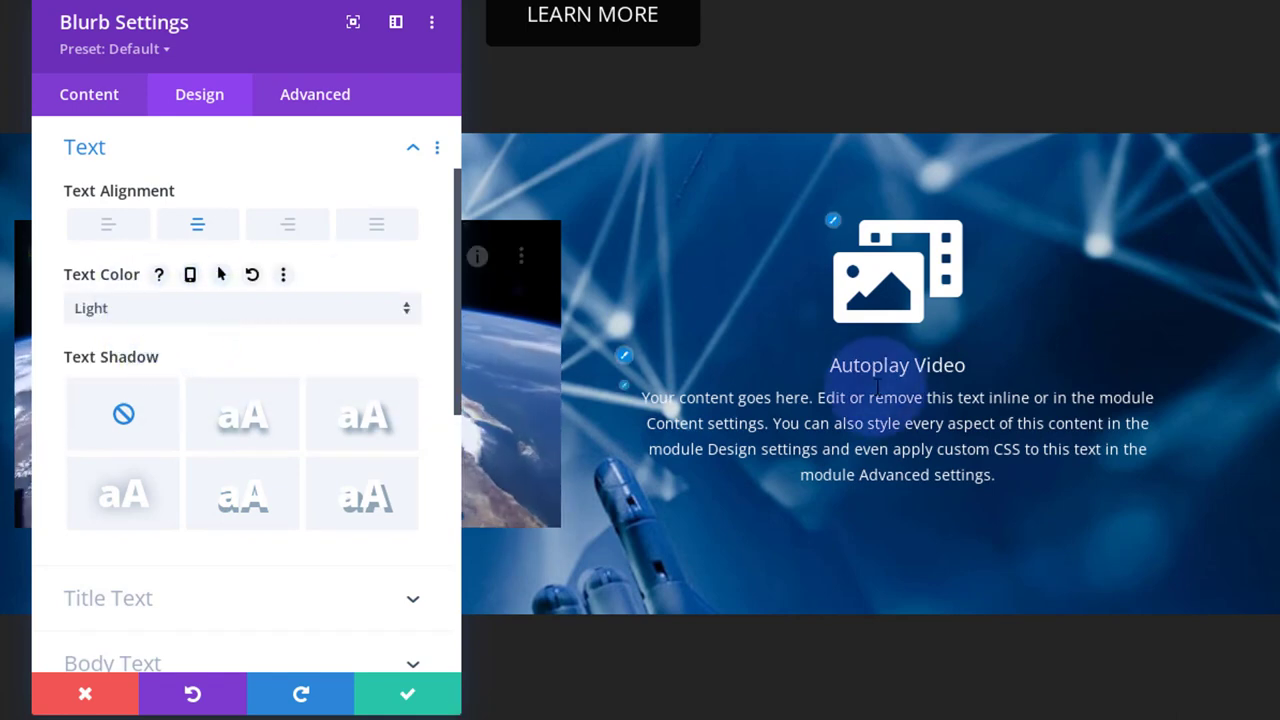
pyautogui.scroll(5, 877, 372)
pyautogui.scroll(-5, 877, 370)
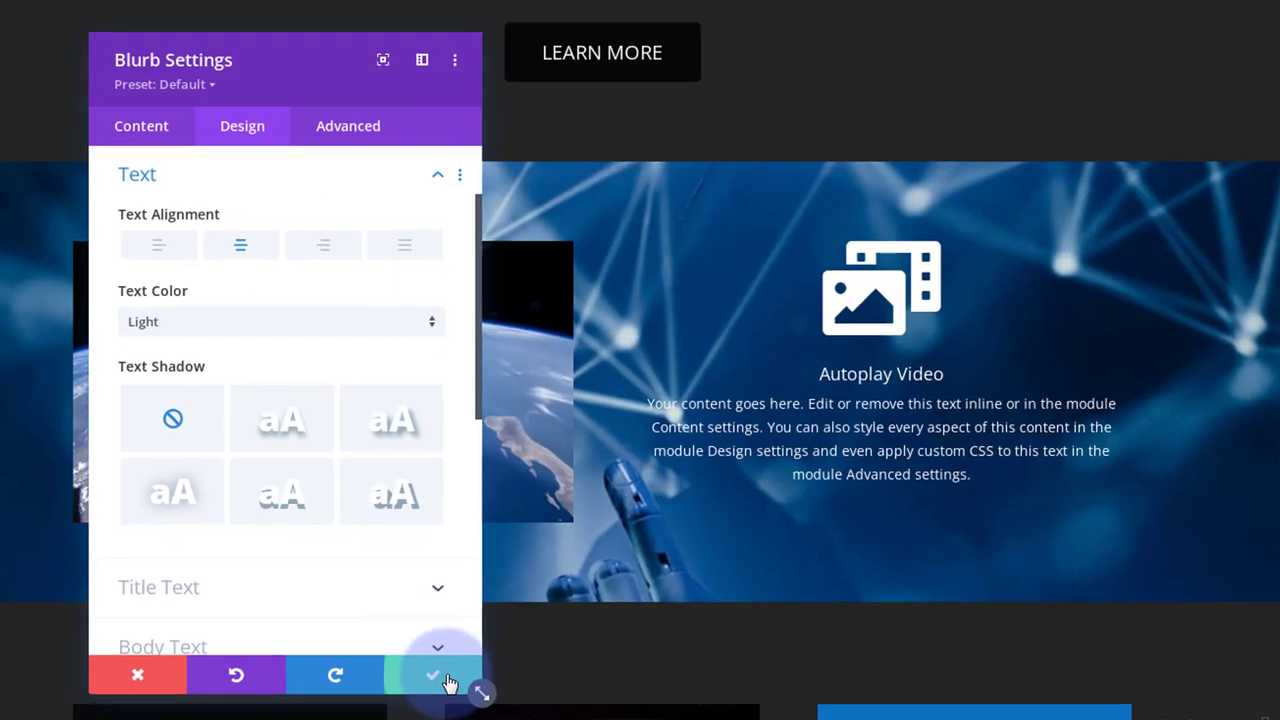
pyautogui.click(448, 694)
# Check how the video and the restyled blurb look over the parallax background as the page moves.
pyautogui.scroll(2, 789, 432)
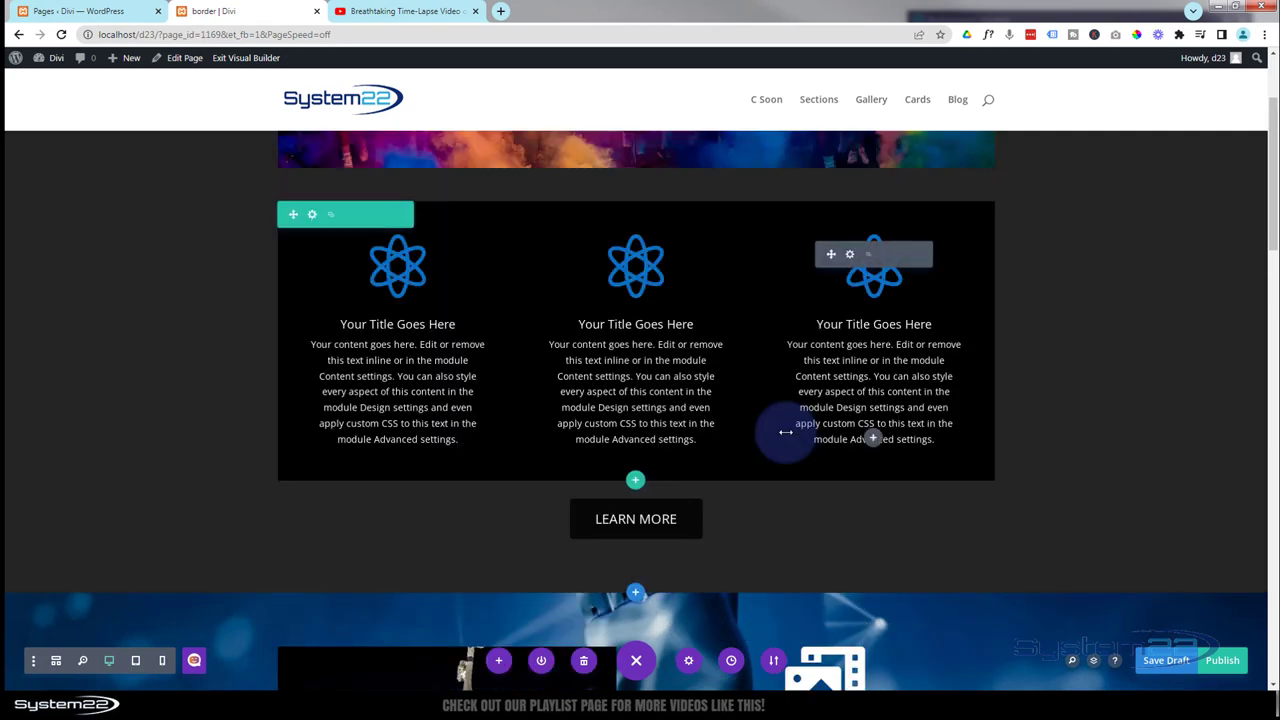
pyautogui.scroll(-2, 786, 432)
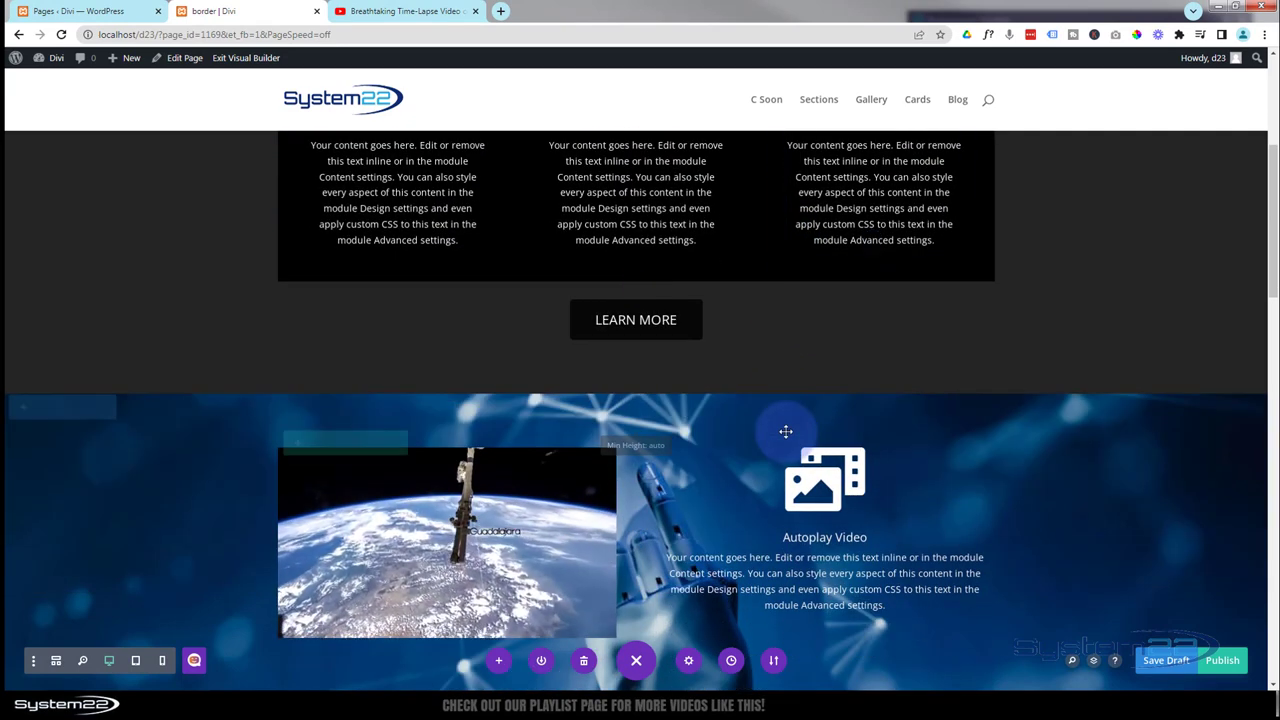
pyautogui.scroll(-1, 786, 432)
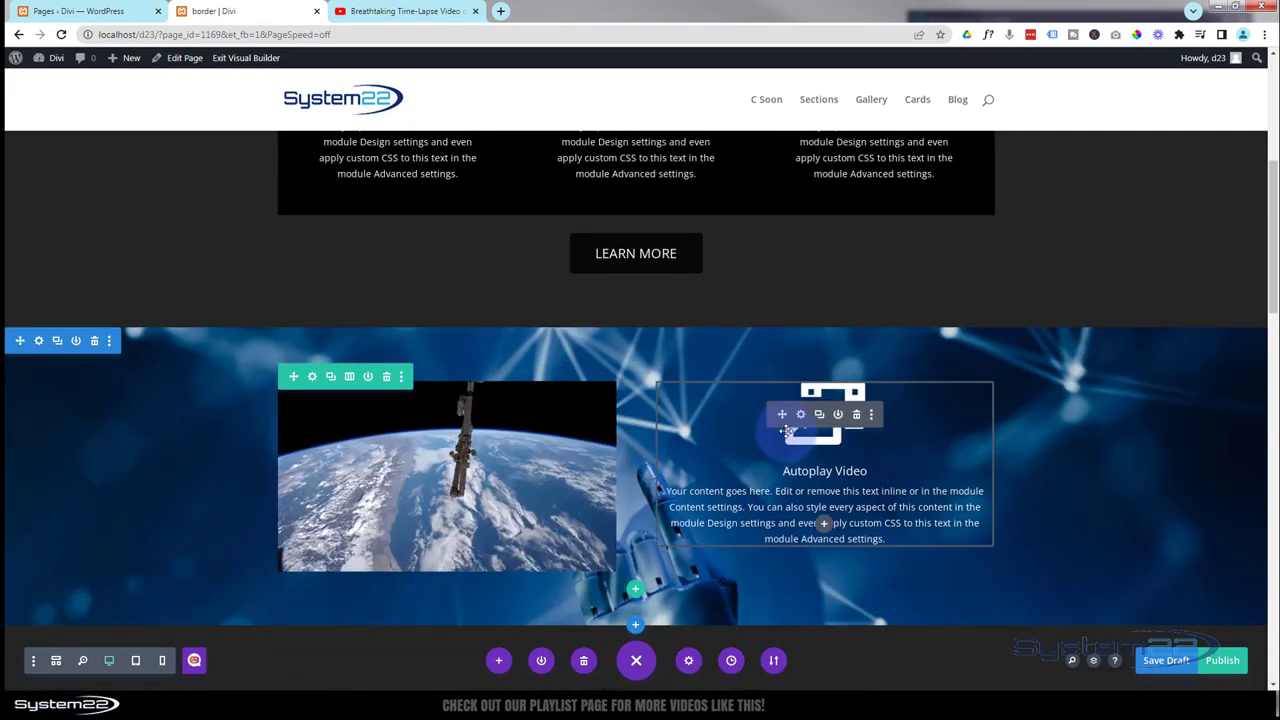
pyautogui.scroll(-1, 786, 432)
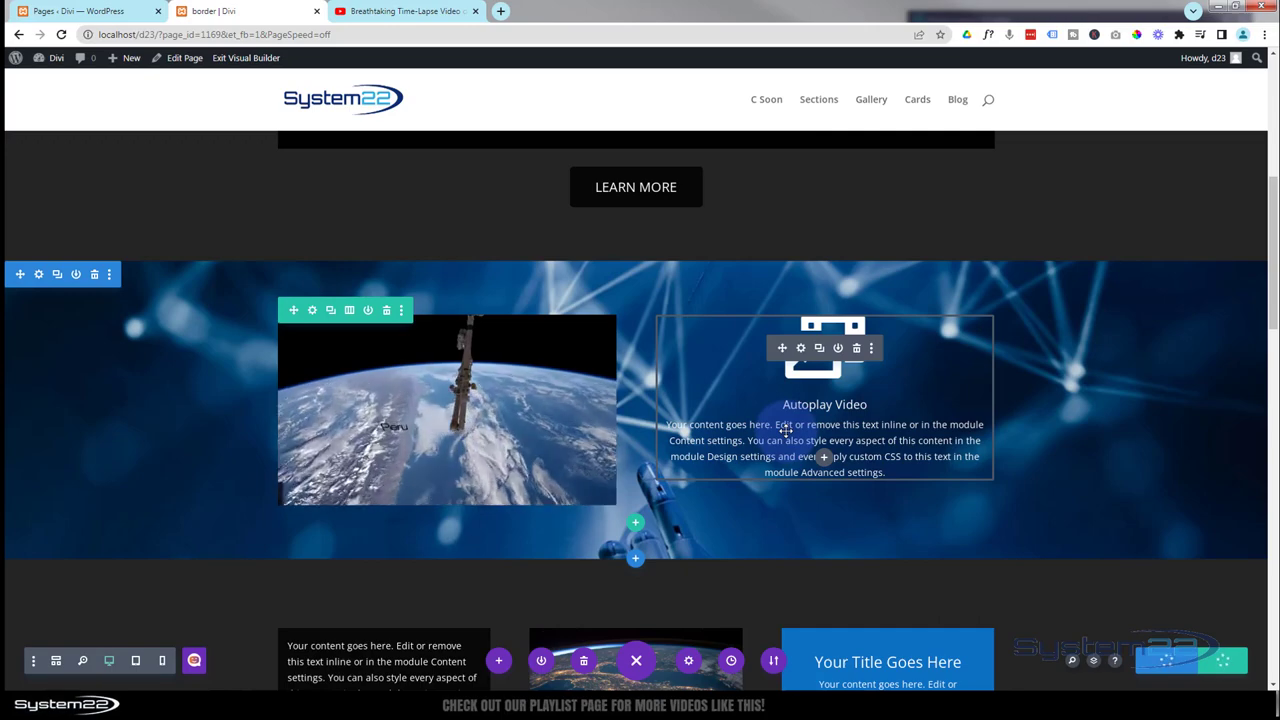
pyautogui.scroll(-3, 786, 432)
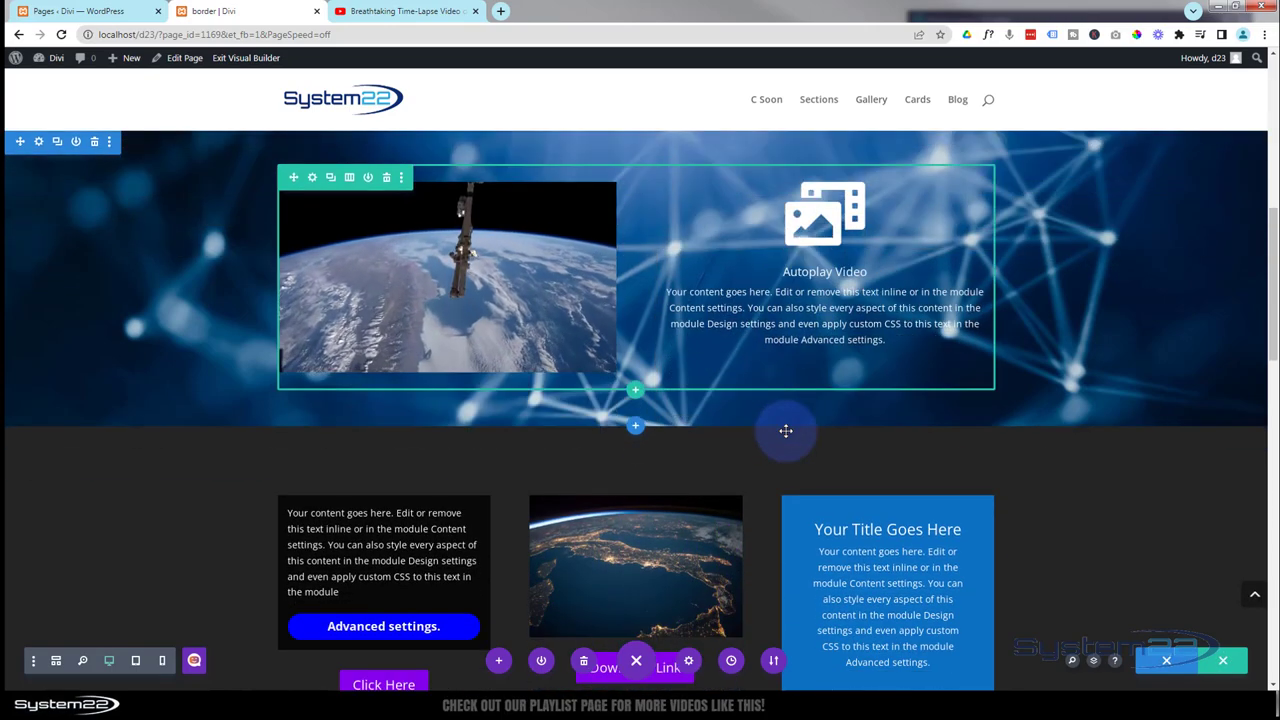
pyautogui.scroll(-2, 786, 430)
pyautogui.scroll(3, 786, 430)
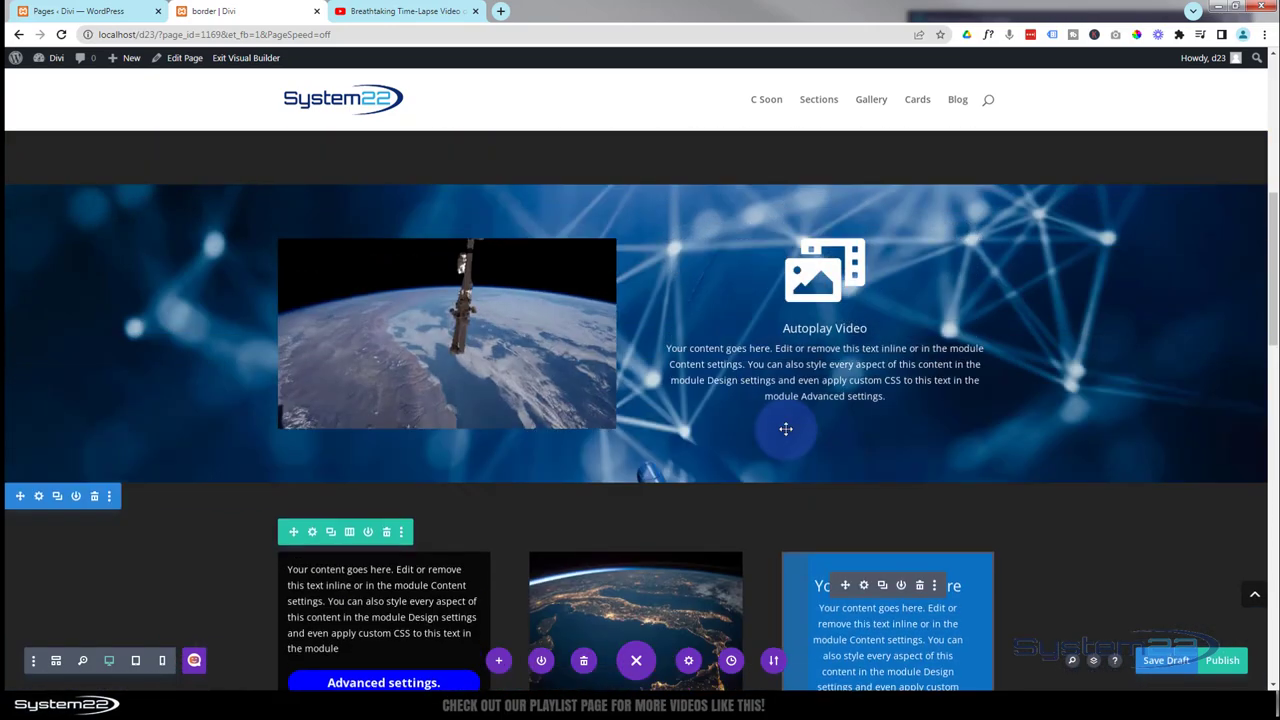
pyautogui.scroll(1, 786, 428)
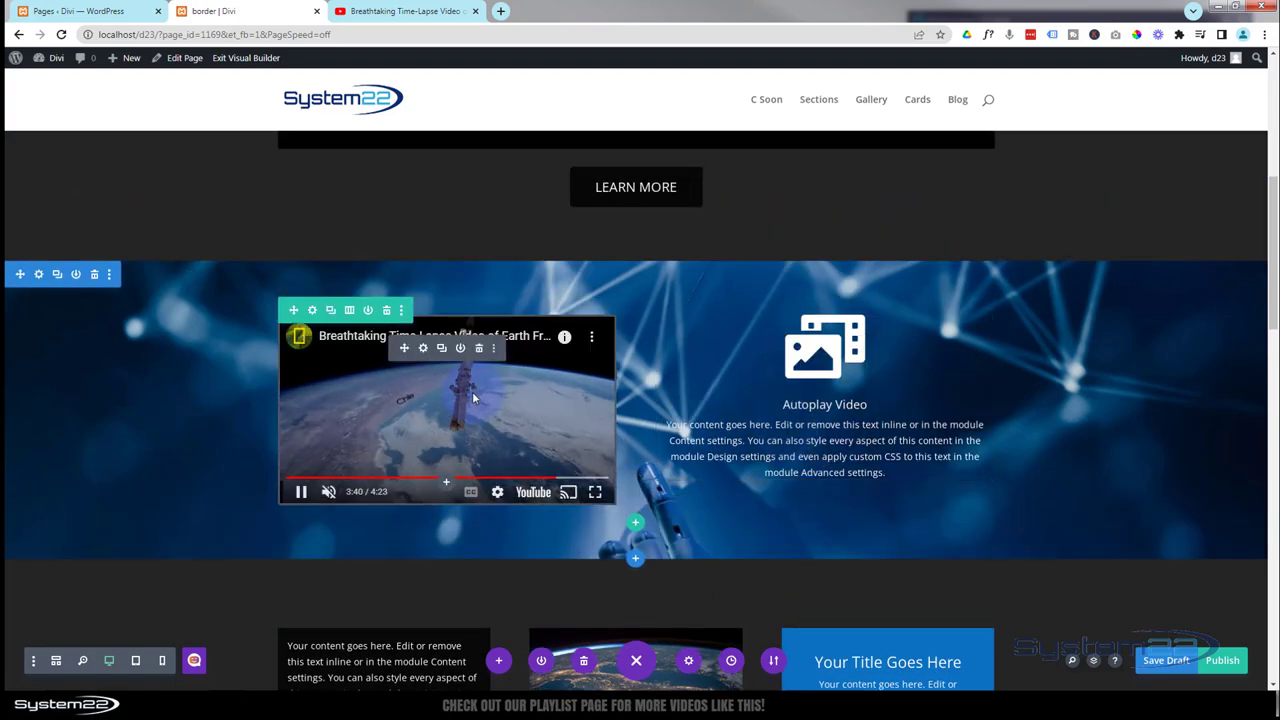
# Enable the Fading In and Out scroll effect for the video's Code module, moving its settings window clear of the video.
pyautogui.click(423, 349)
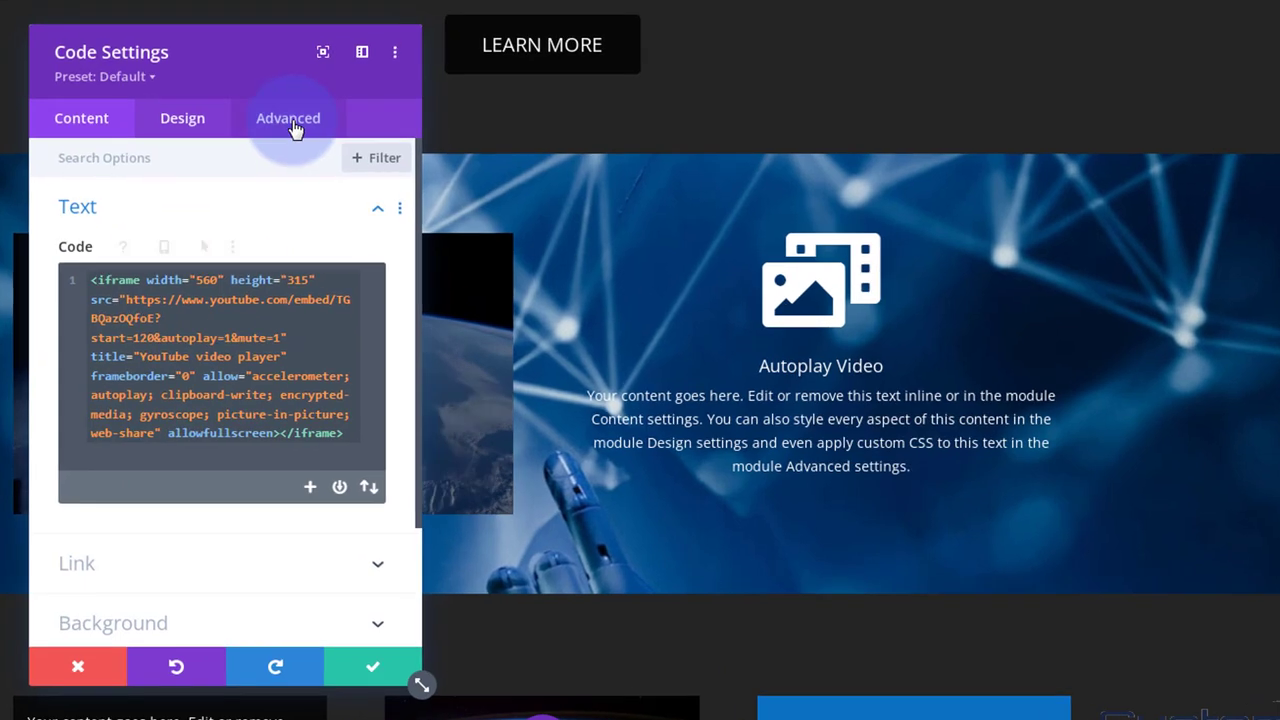
pyautogui.click(290, 120)
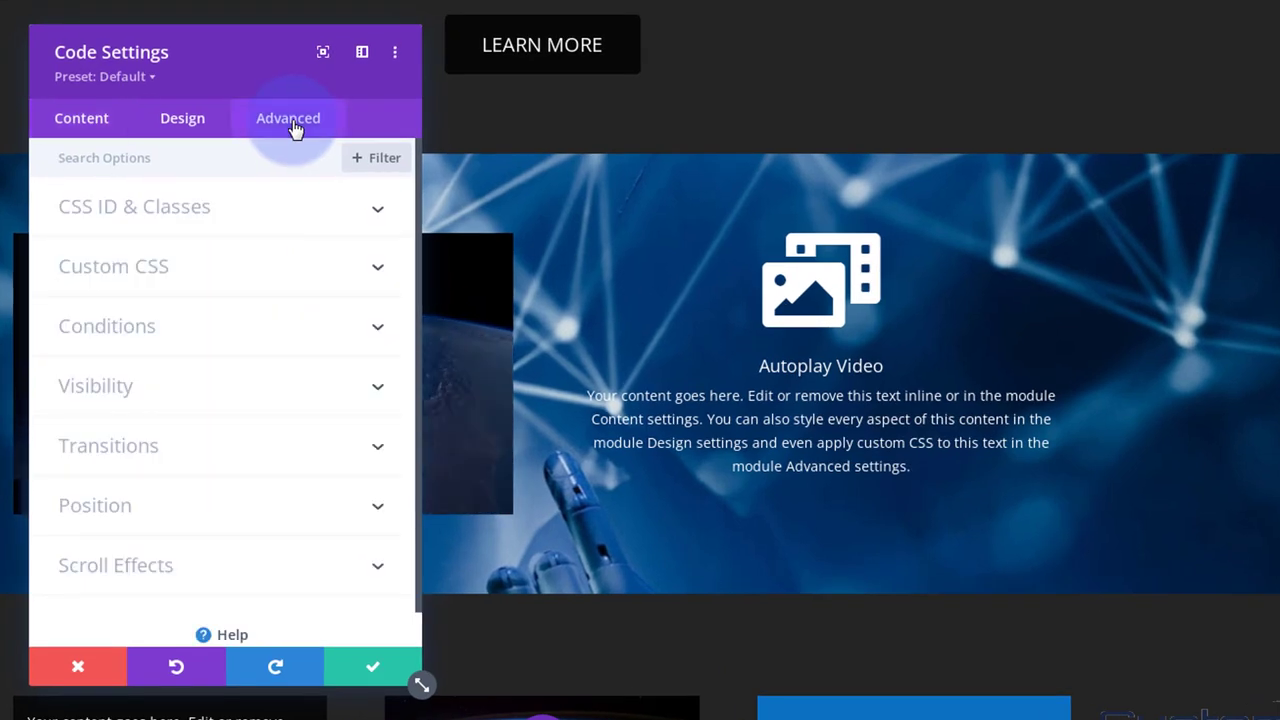
pyautogui.click(197, 566)
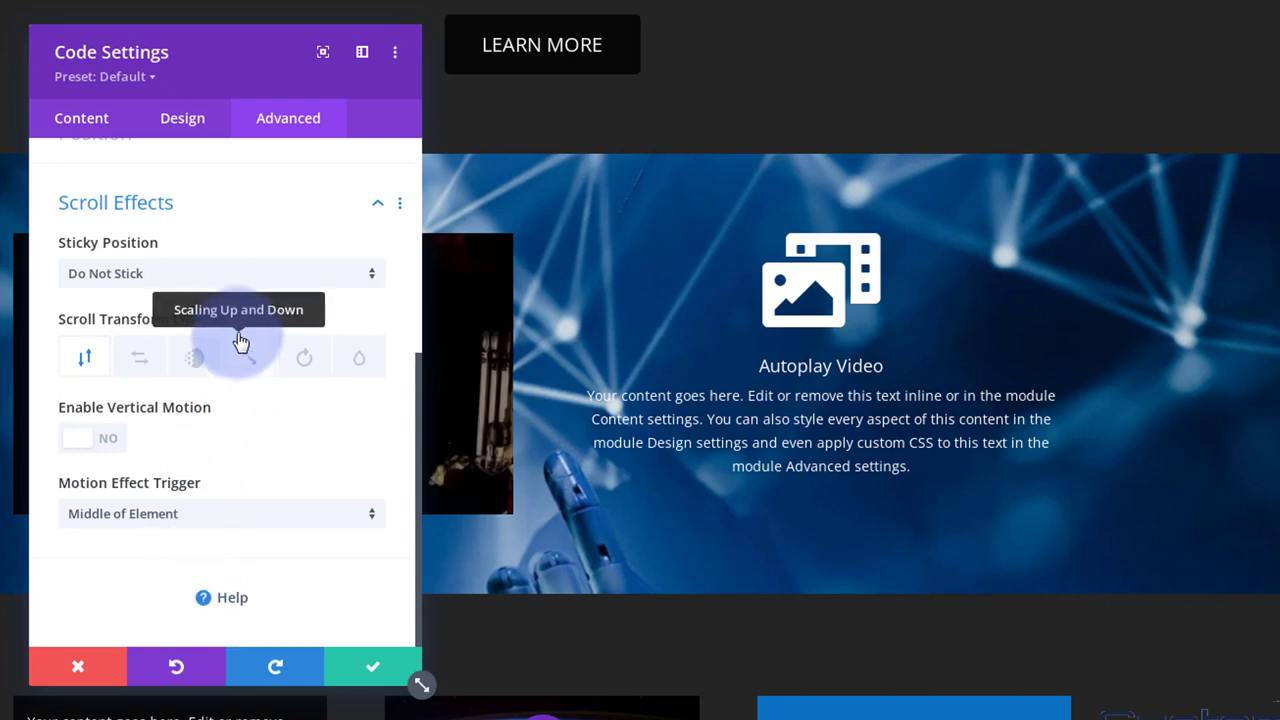
pyautogui.moveTo(251, 74); pyautogui.dragTo(868, 72)
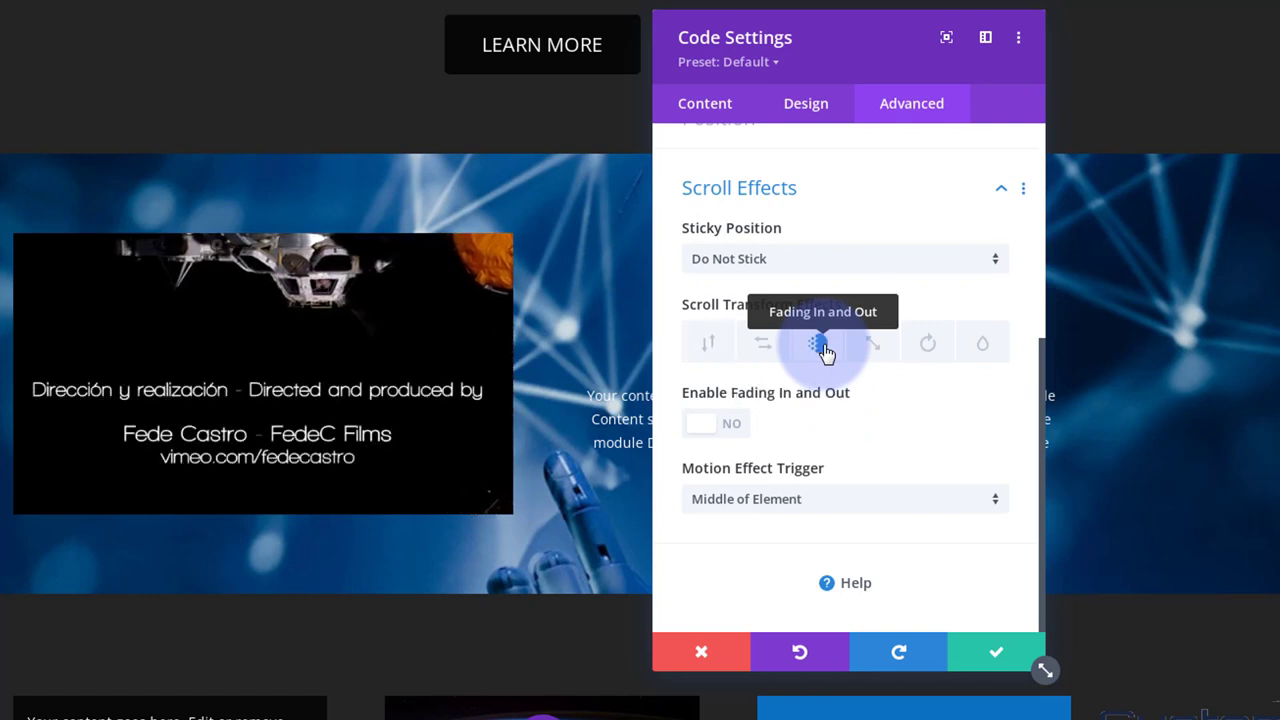
pyautogui.click(736, 434)
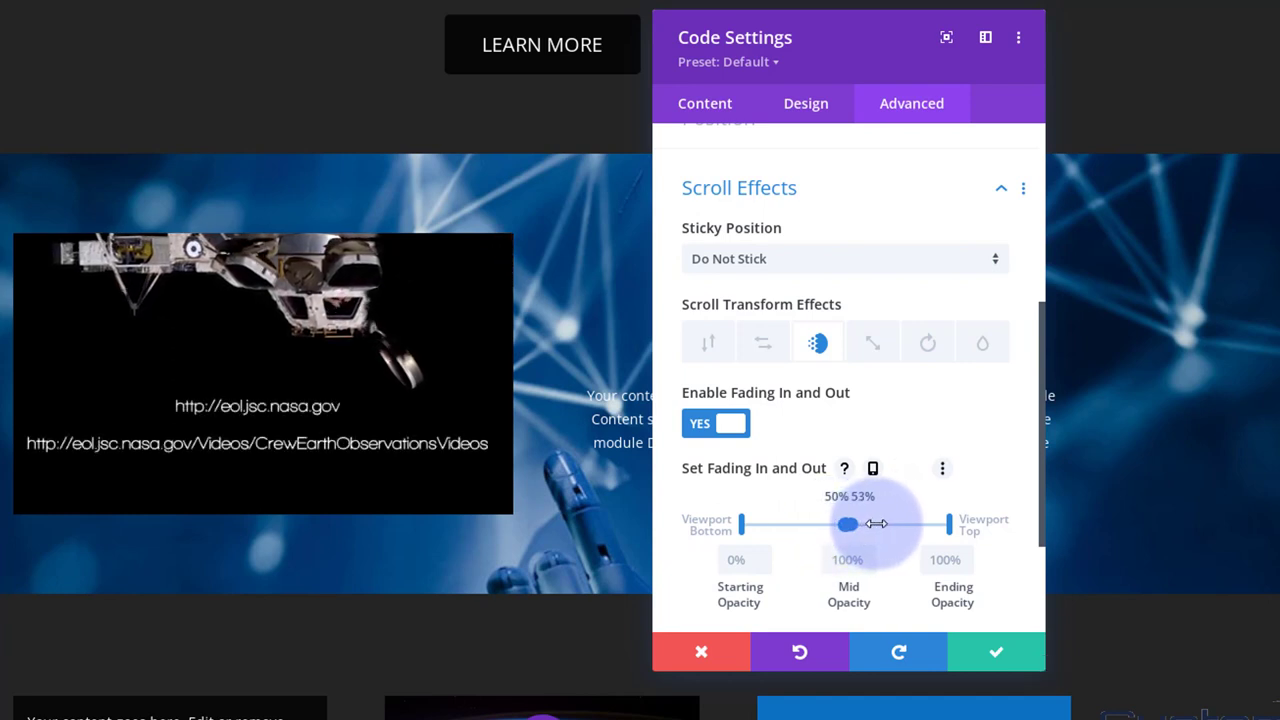
# Set the fade to start at 40%, hold mid opacity from 50% to 70%, and end at 80% with 0% ending opacity.
pyautogui.moveTo(891, 523); pyautogui.dragTo(903, 522)
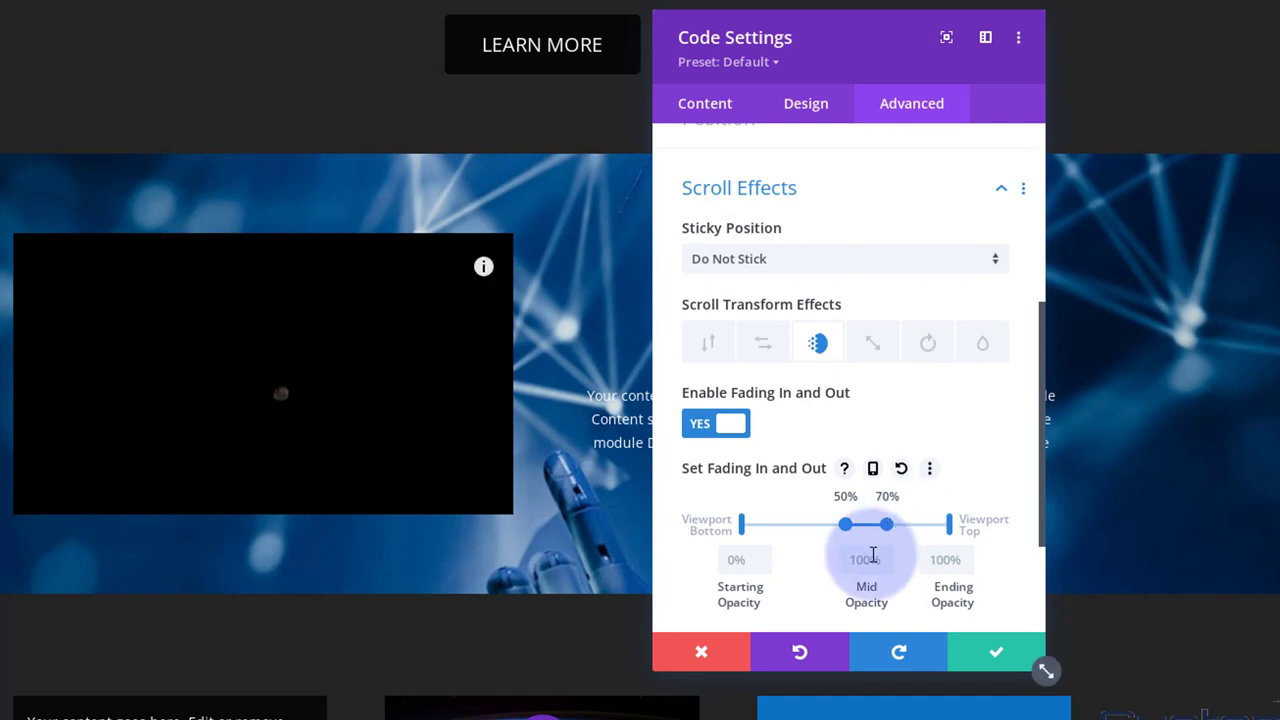
pyautogui.click(740, 533)
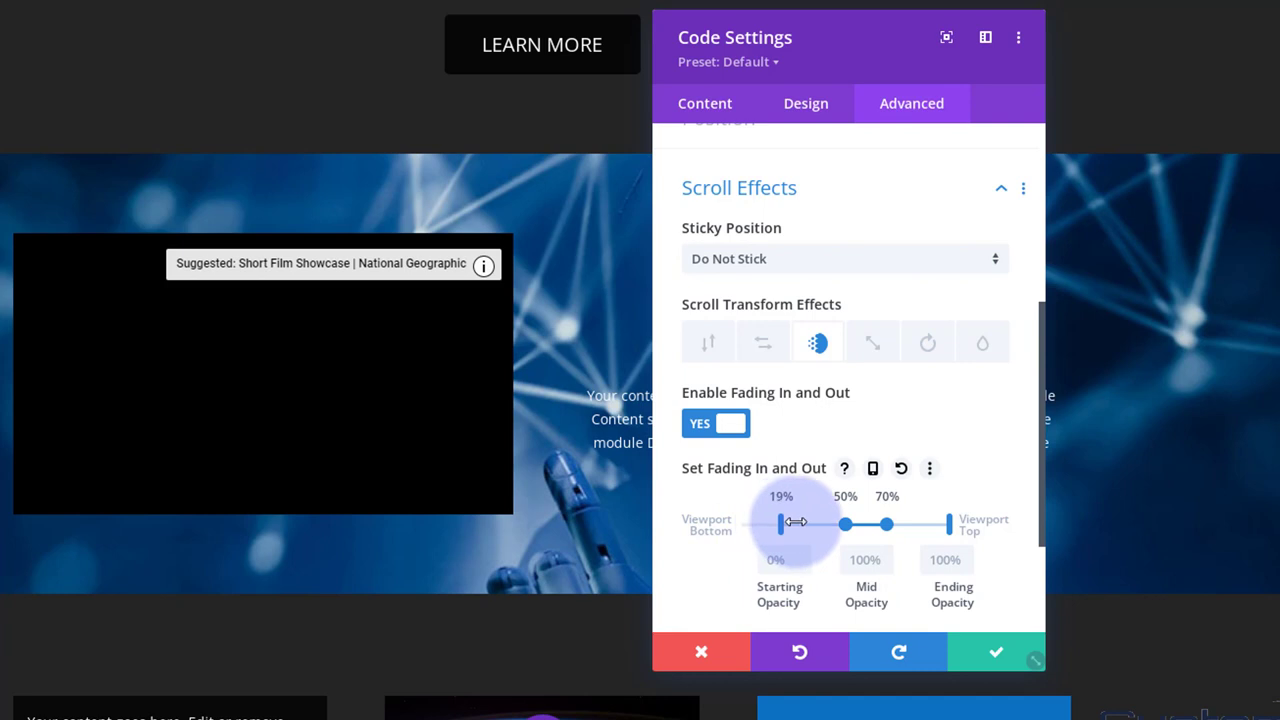
pyautogui.moveTo(817, 528); pyautogui.dragTo(822, 528)
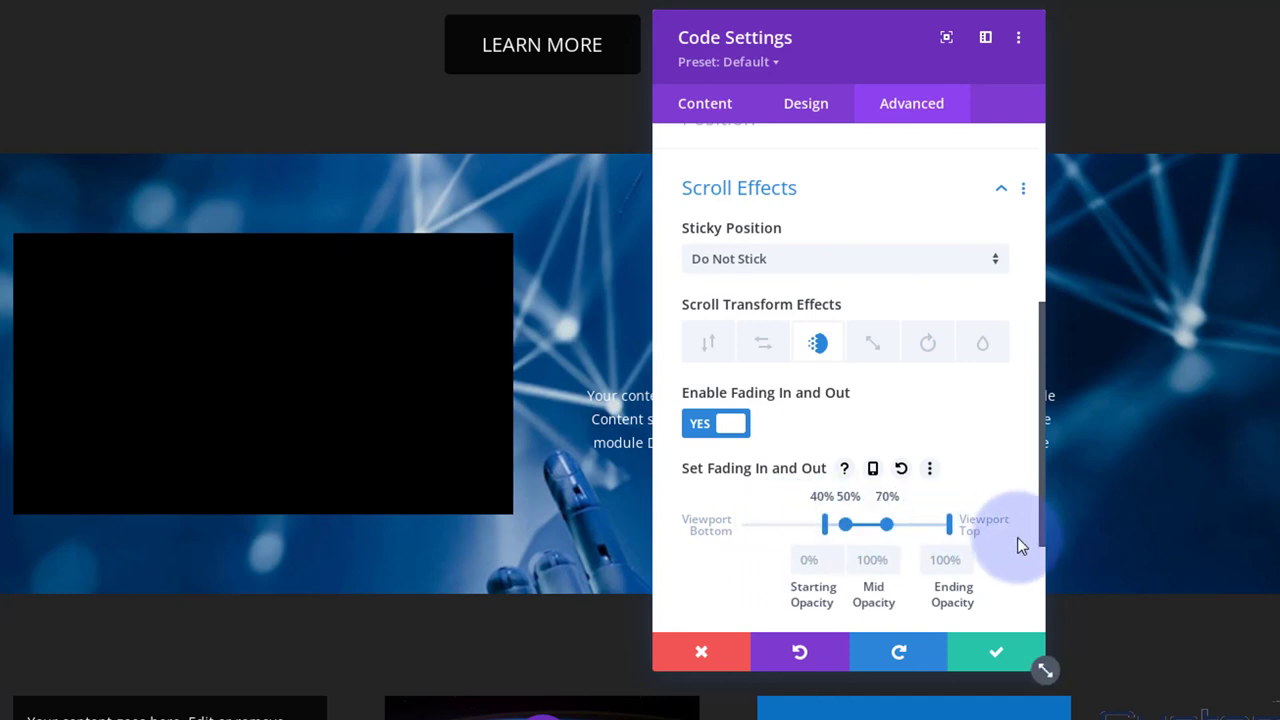
pyautogui.click(966, 524)
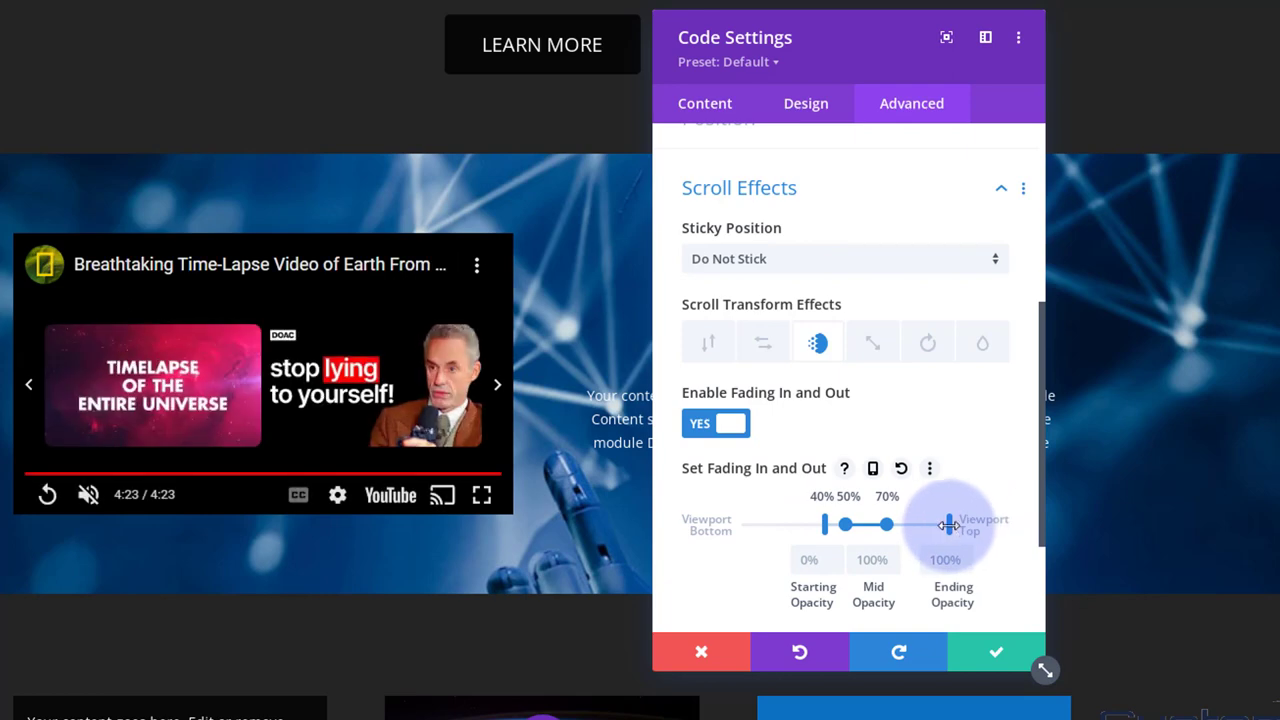
pyautogui.moveTo(948, 525); pyautogui.dragTo(913, 526)
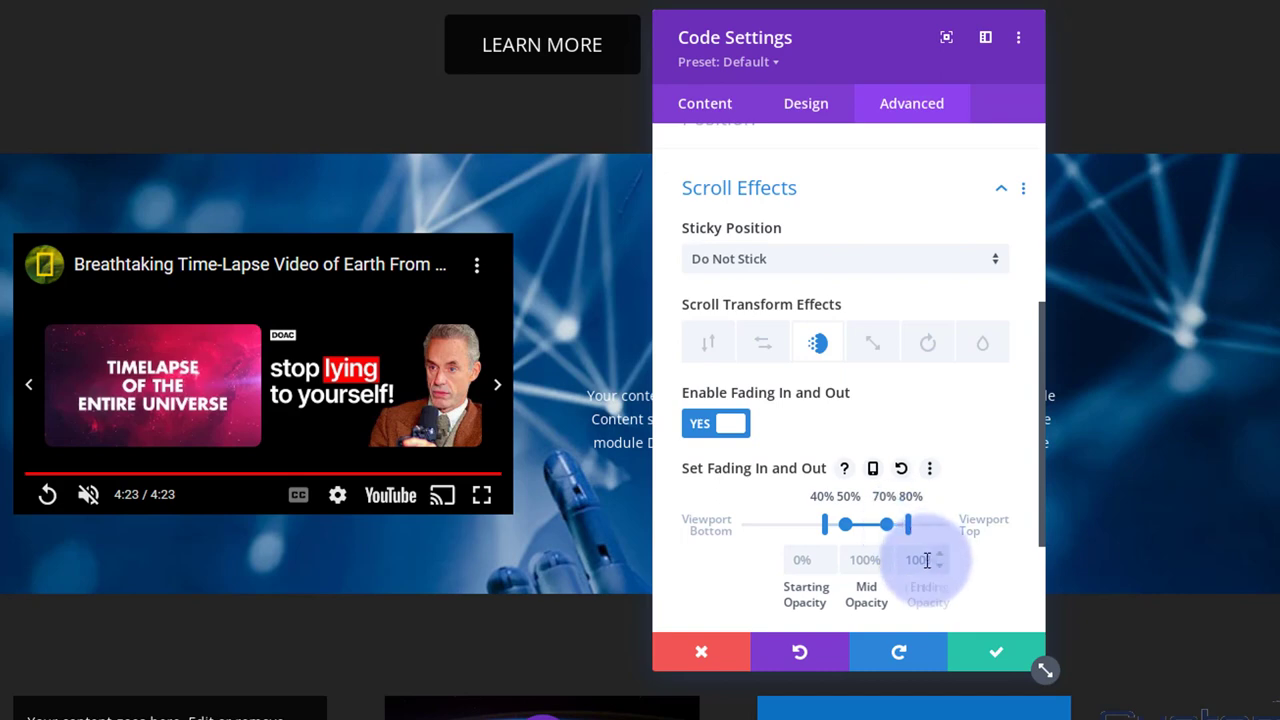
pyautogui.write('0')
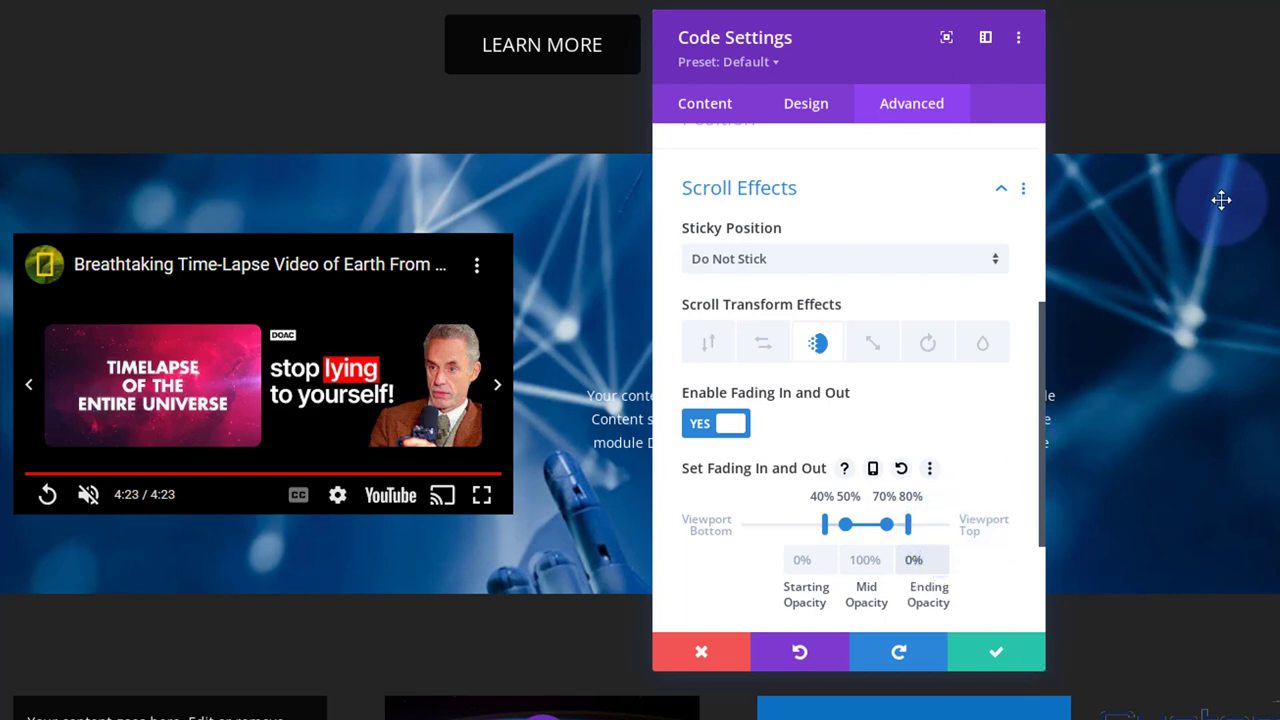
# Preview the video's fade in and out on the page above and below the video section.
pyautogui.scroll(3, 330, 400)
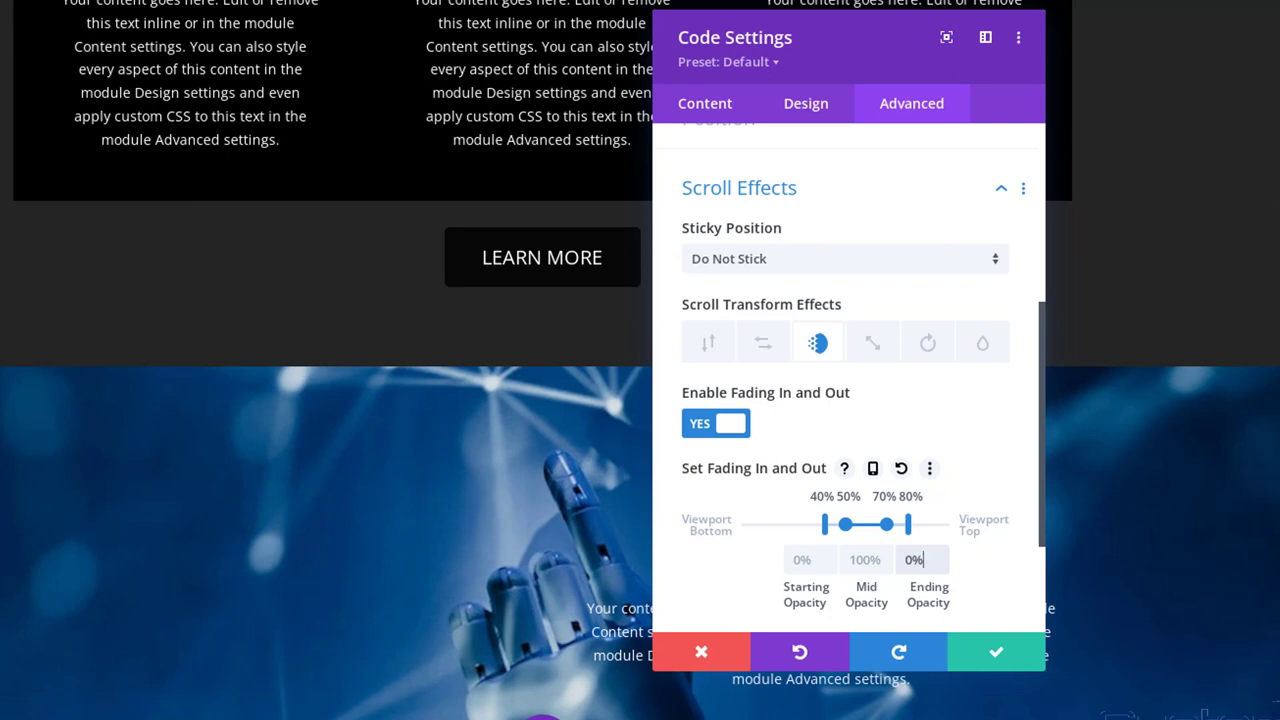
pyautogui.scroll(-1, 540, 718)
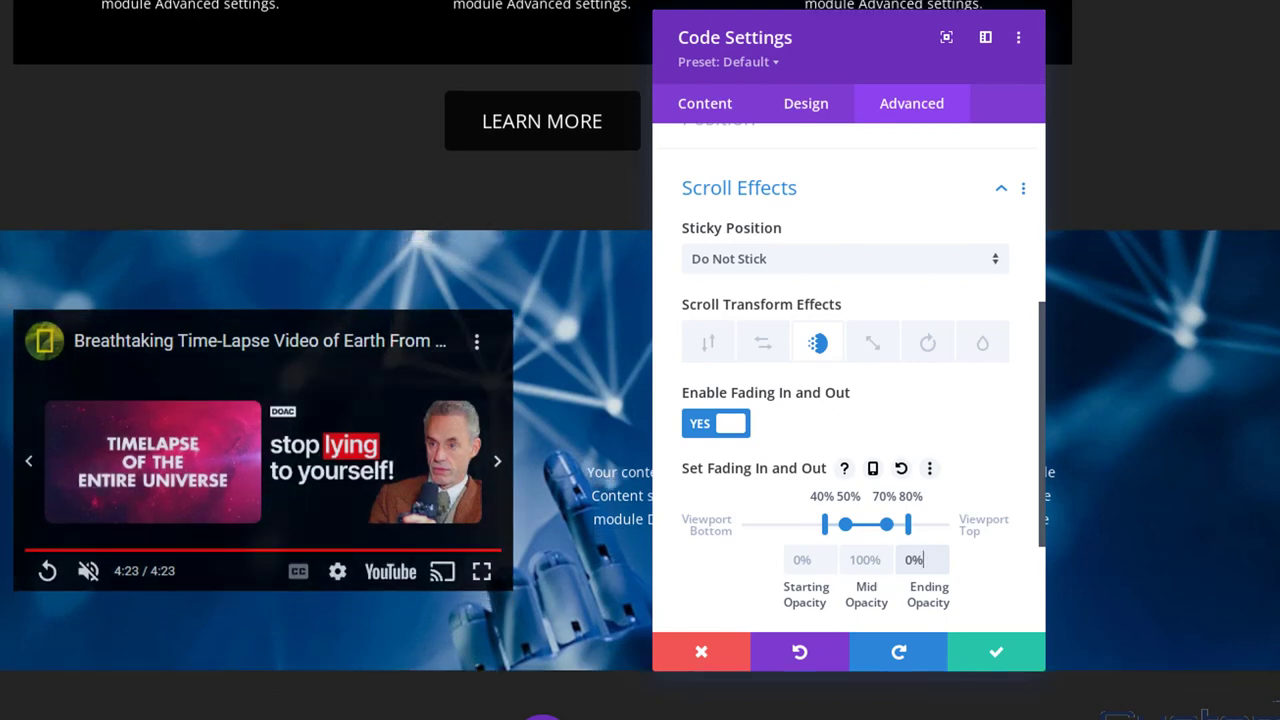
pyautogui.scroll(-1, 326, 400)
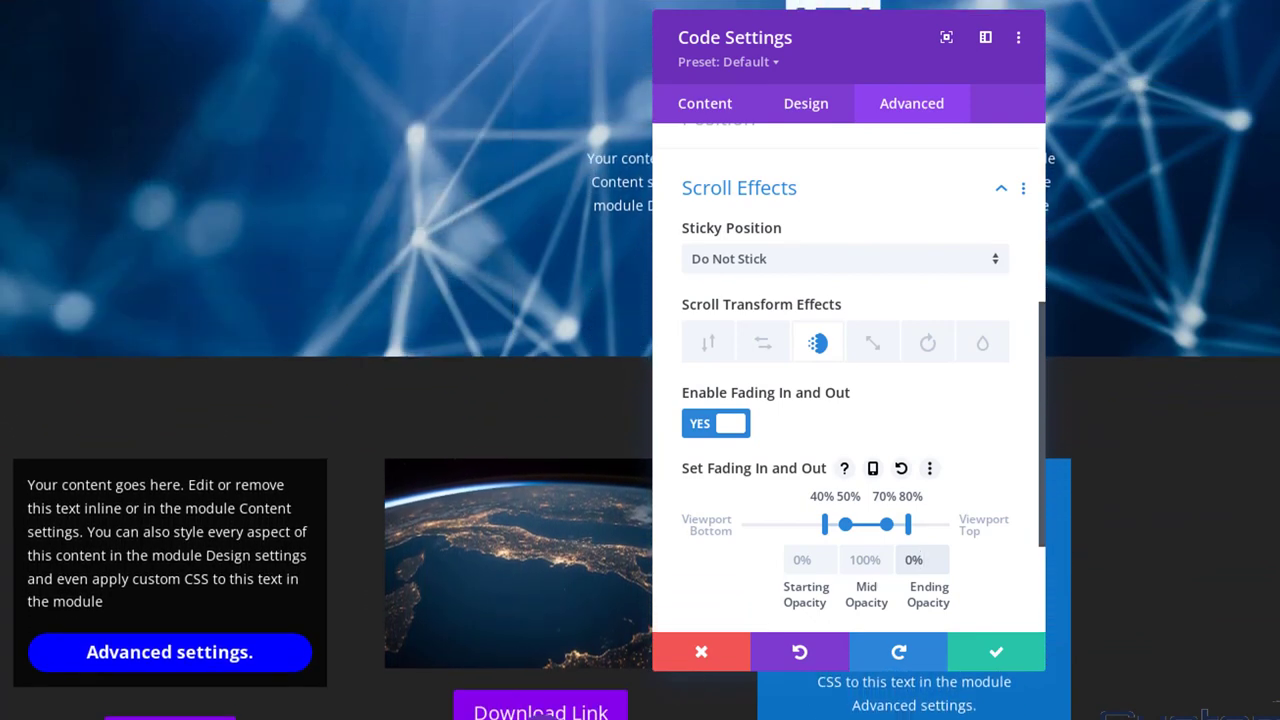
pyautogui.scroll(-1, 540, 714)
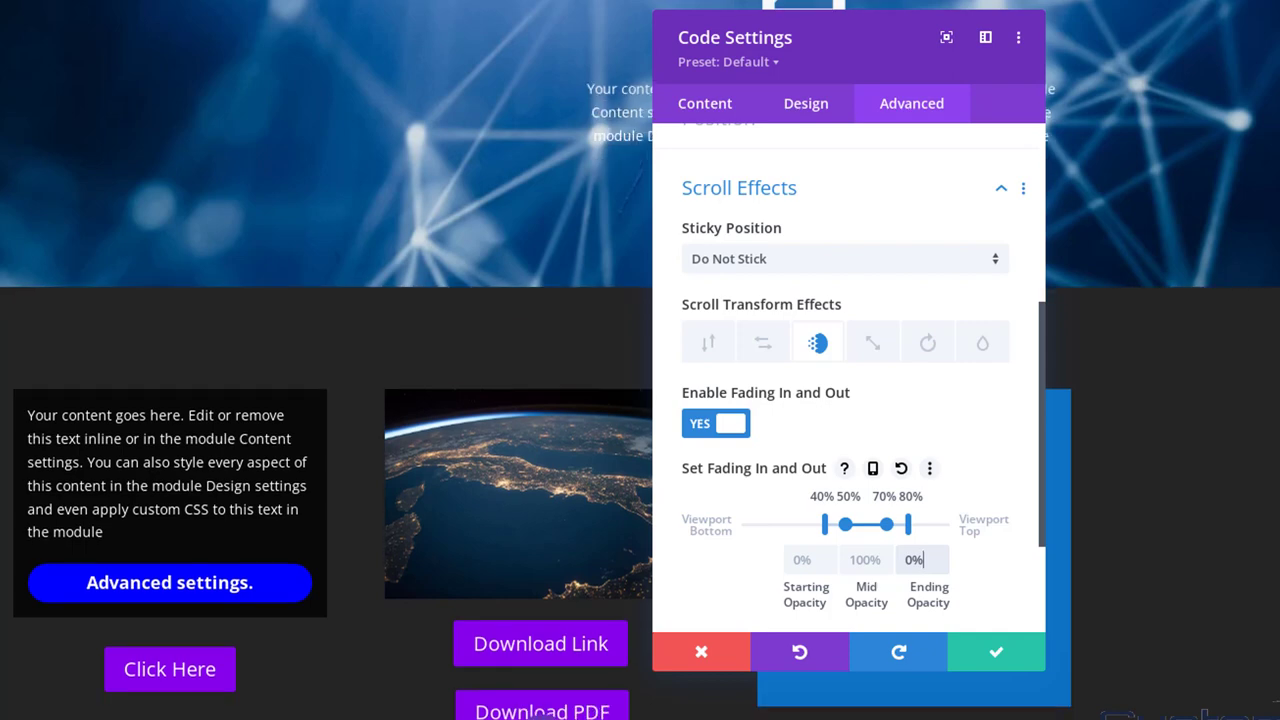
pyautogui.scroll(5, 540, 714)
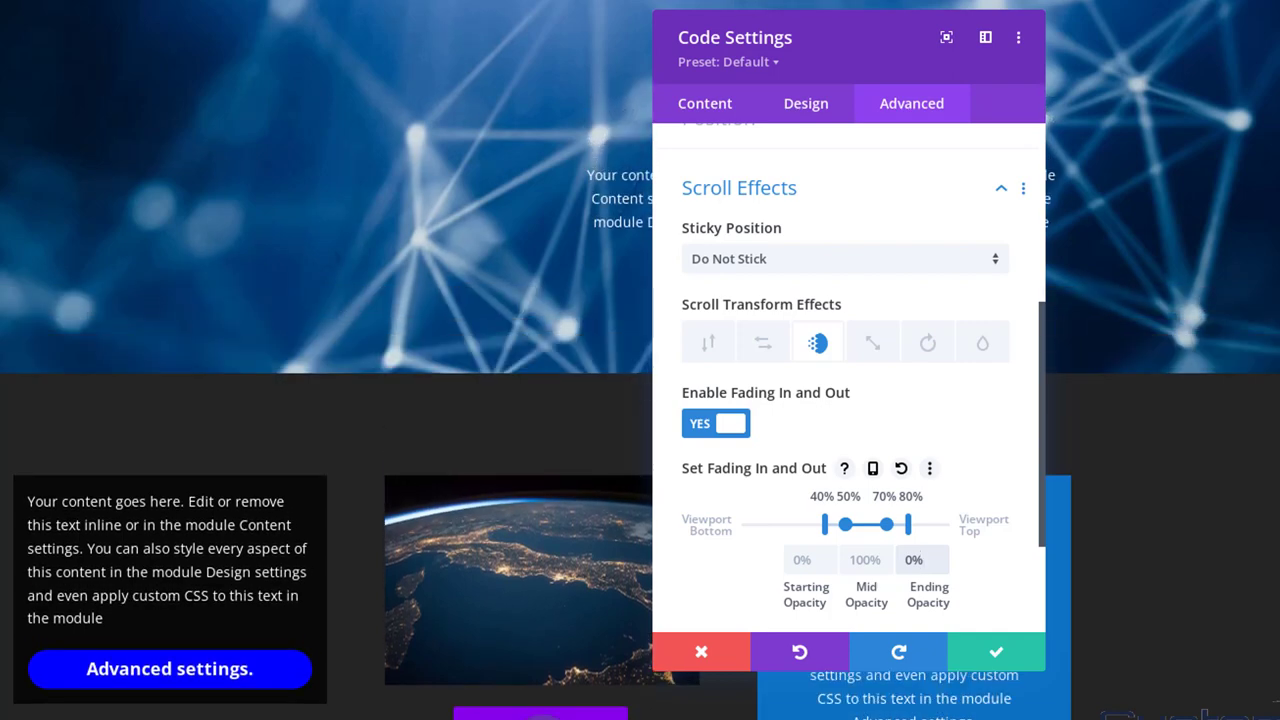
pyautogui.scroll(5, 540, 714)
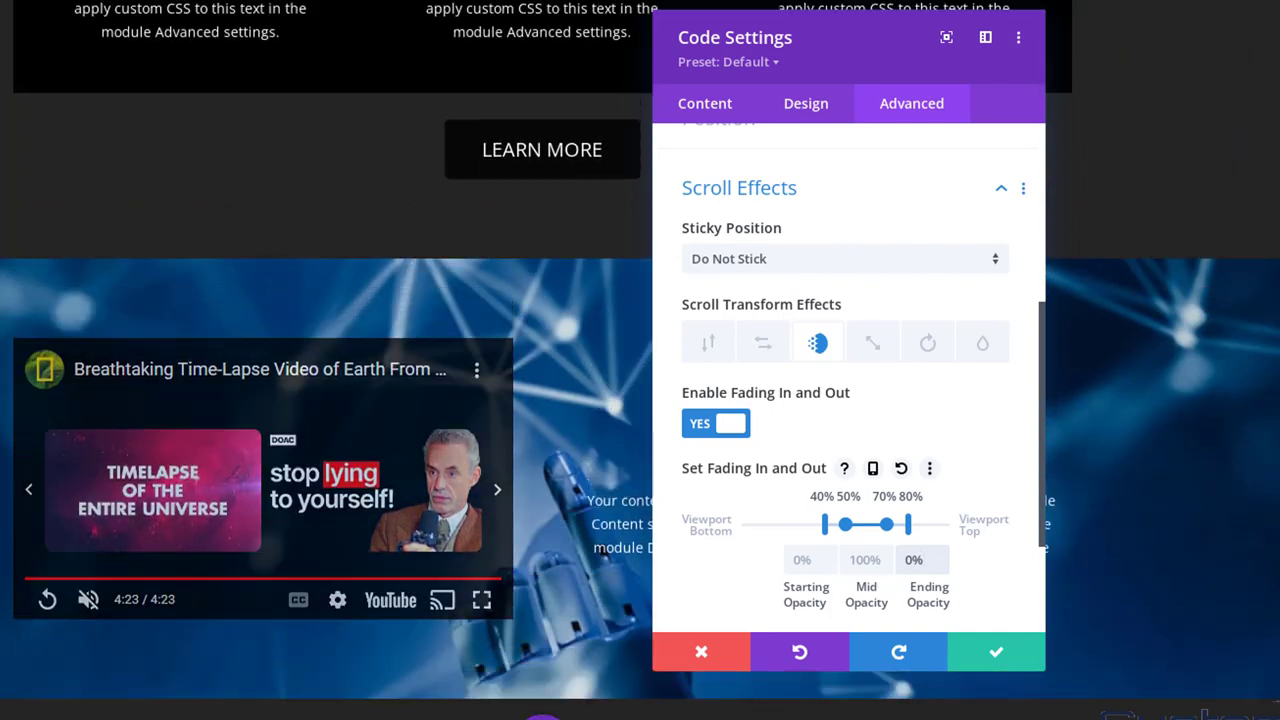
pyautogui.scroll(-3, 540, 714)
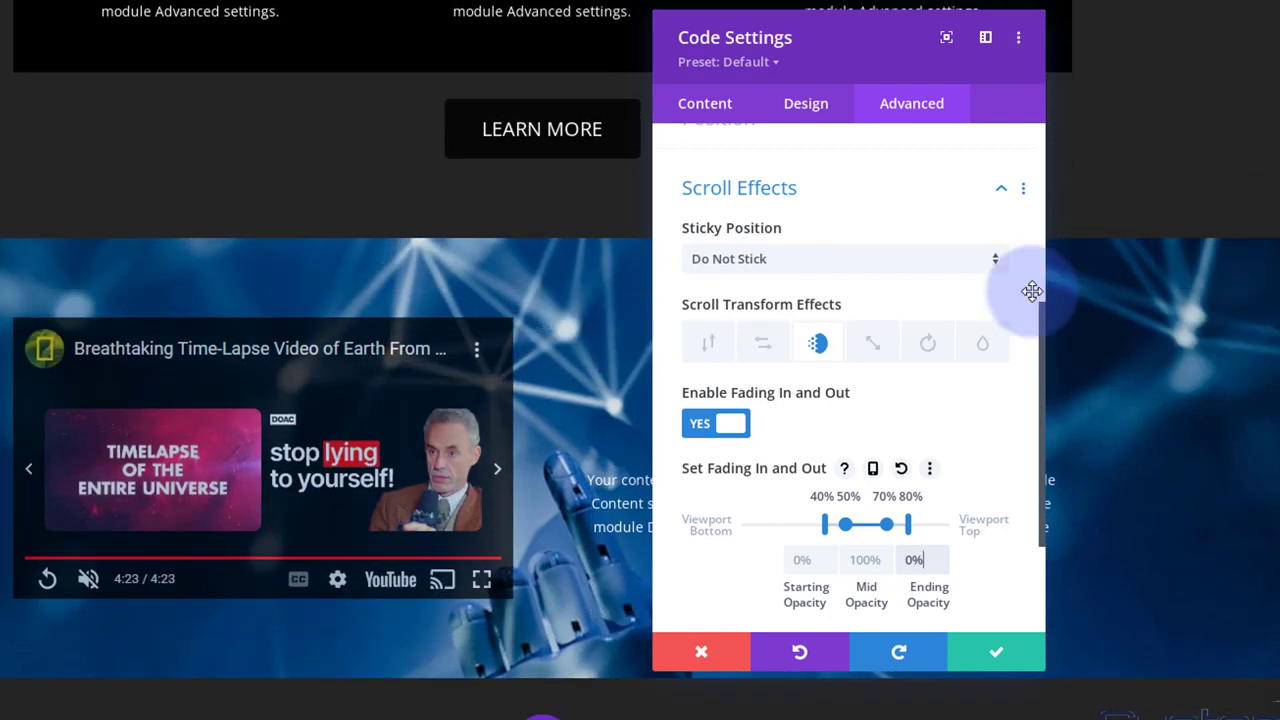
# Enable the Scaling Up and Down scroll effect for the video's Code module.
pyautogui.click(883, 350)
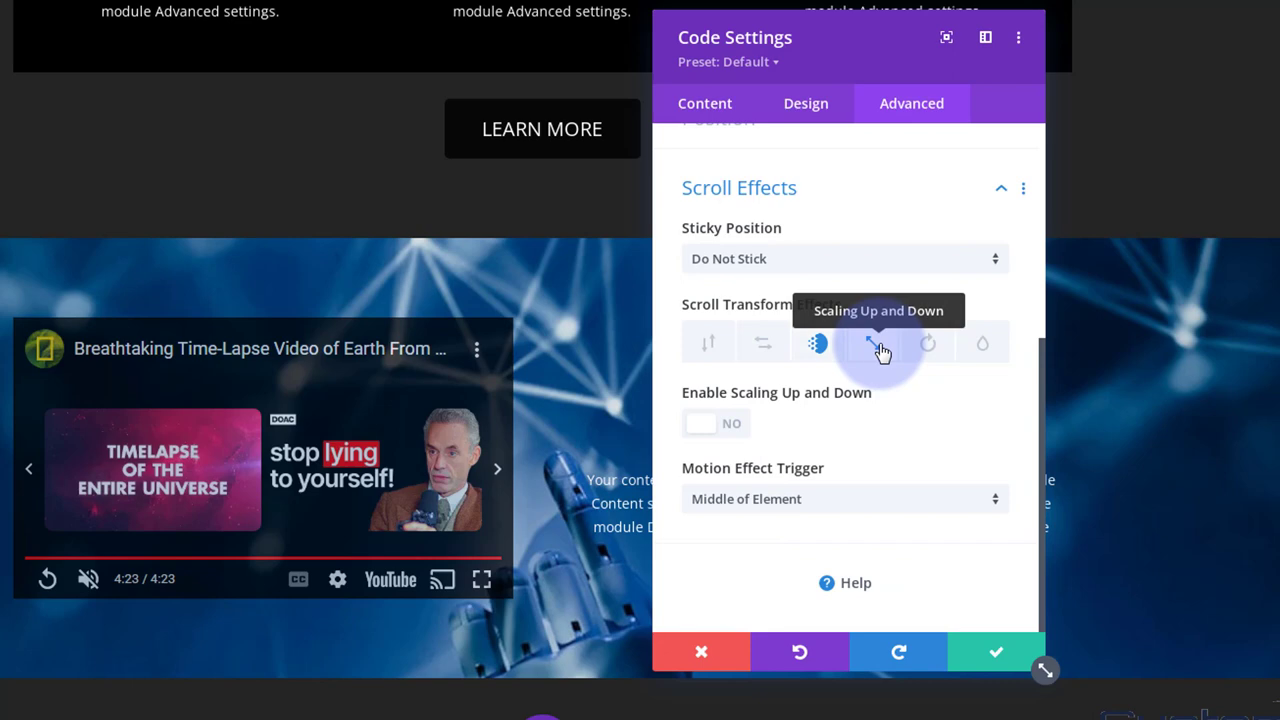
pyautogui.click(726, 430)
pyautogui.scroll(-1, 906, 420)
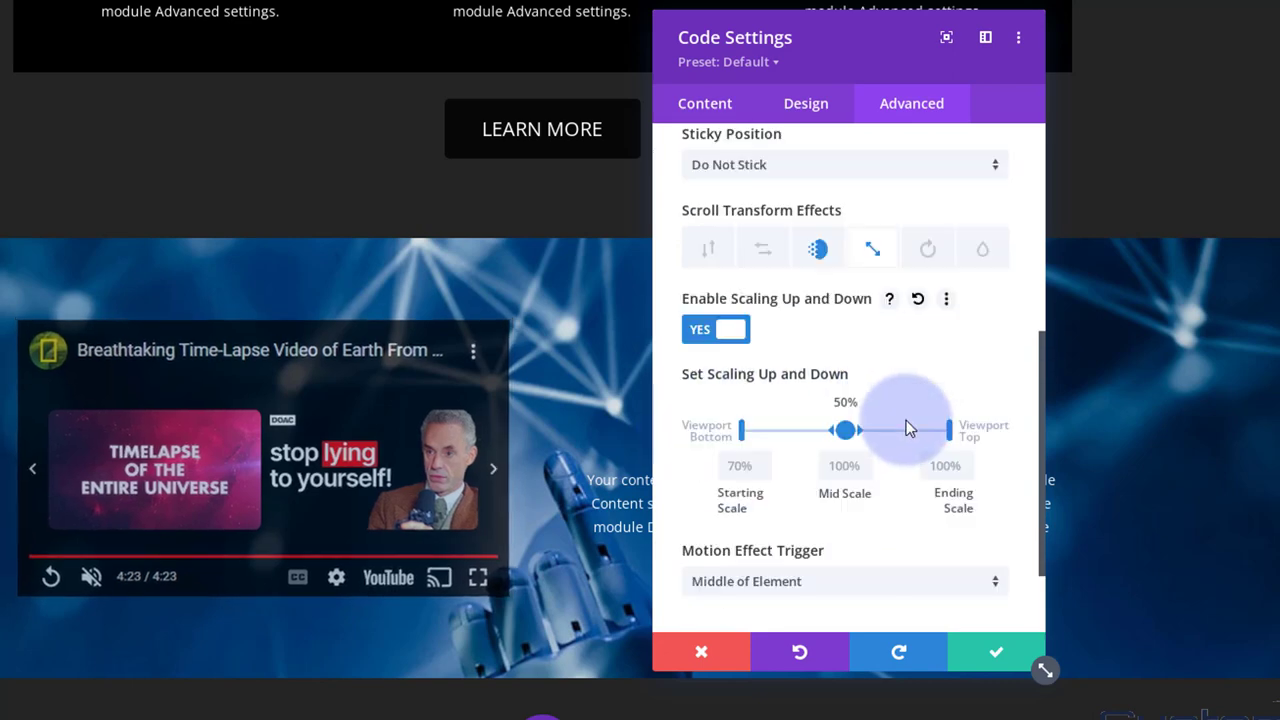
# Set scaling to start at 40% with 0% starting scale, hold mid scale from 50% to 70%, and end at 80% with 0% ending scale.
pyautogui.moveTo(857, 428); pyautogui.dragTo(901, 428)
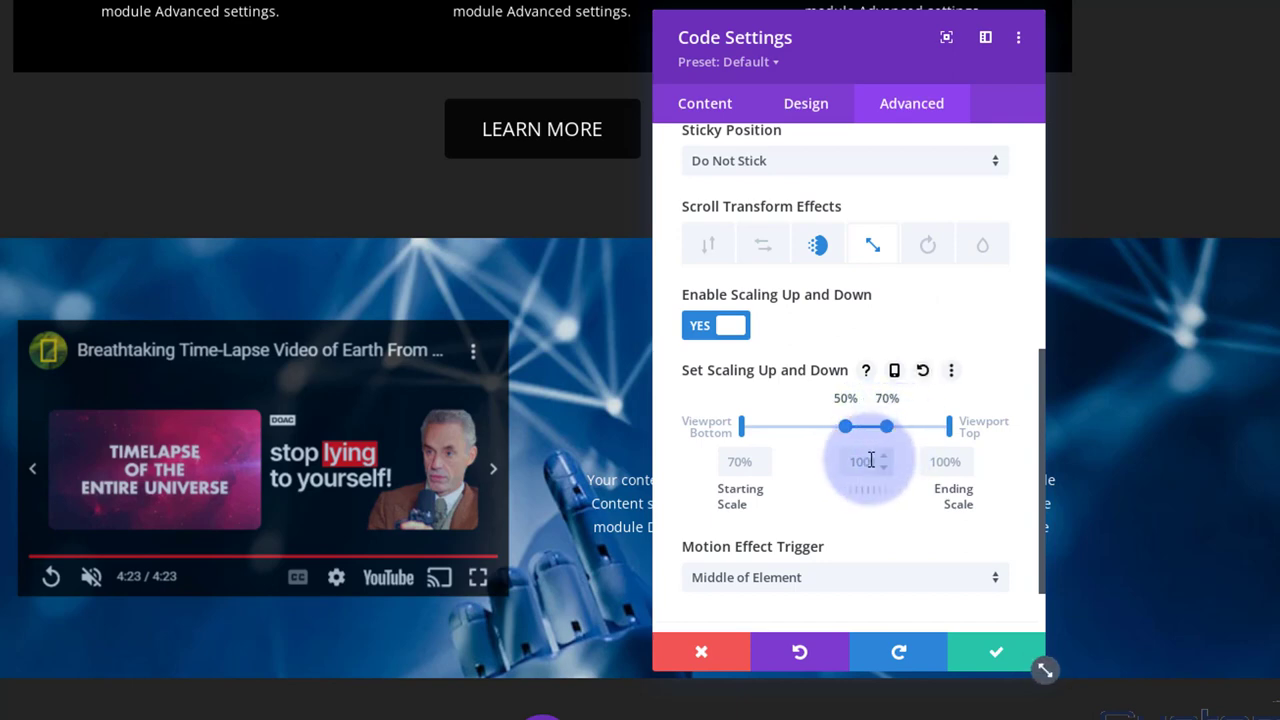
pyautogui.moveTo(741, 425); pyautogui.dragTo(824, 427)
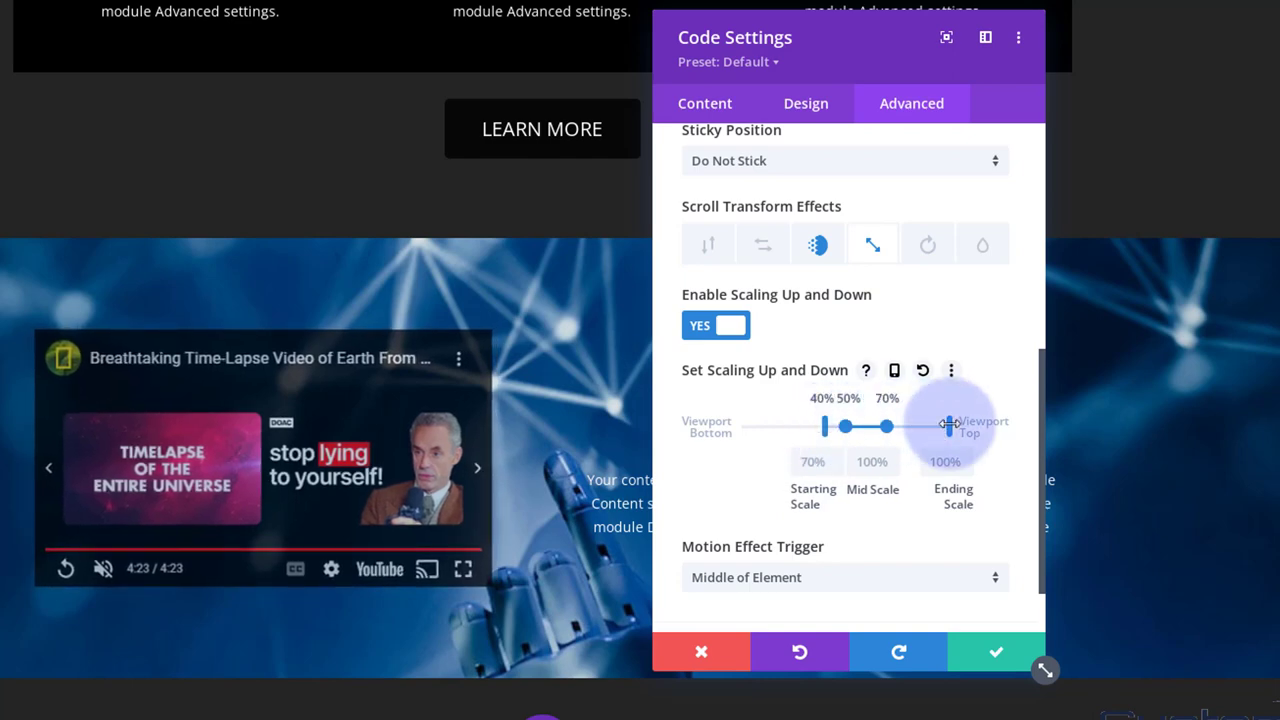
pyautogui.moveTo(949, 424); pyautogui.dragTo(907, 426)
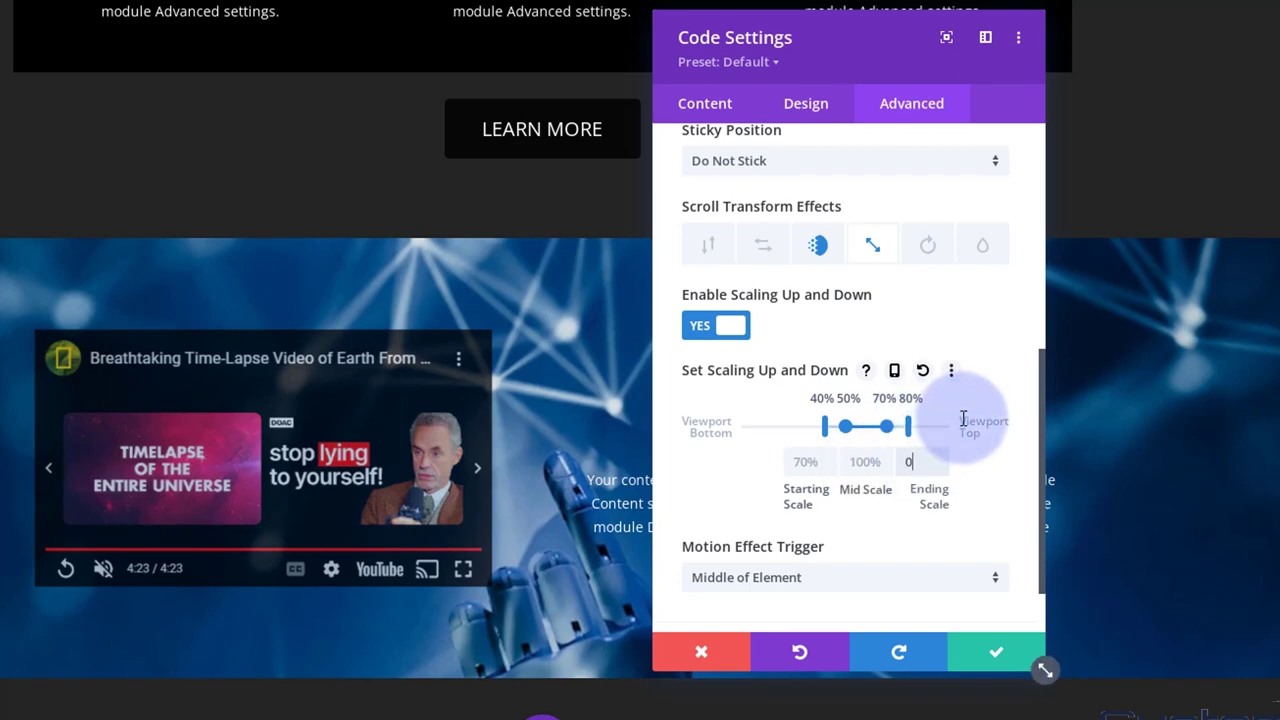
pyautogui.click(805, 461)
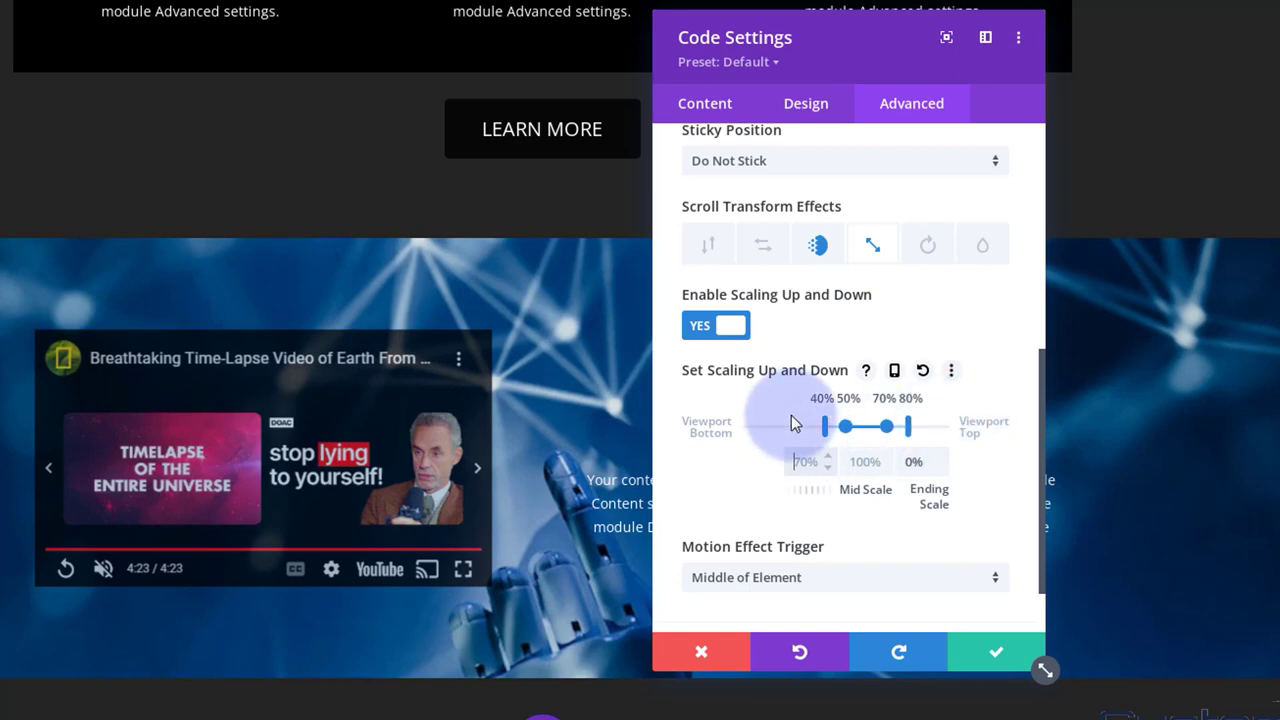
pyautogui.click(743, 386)
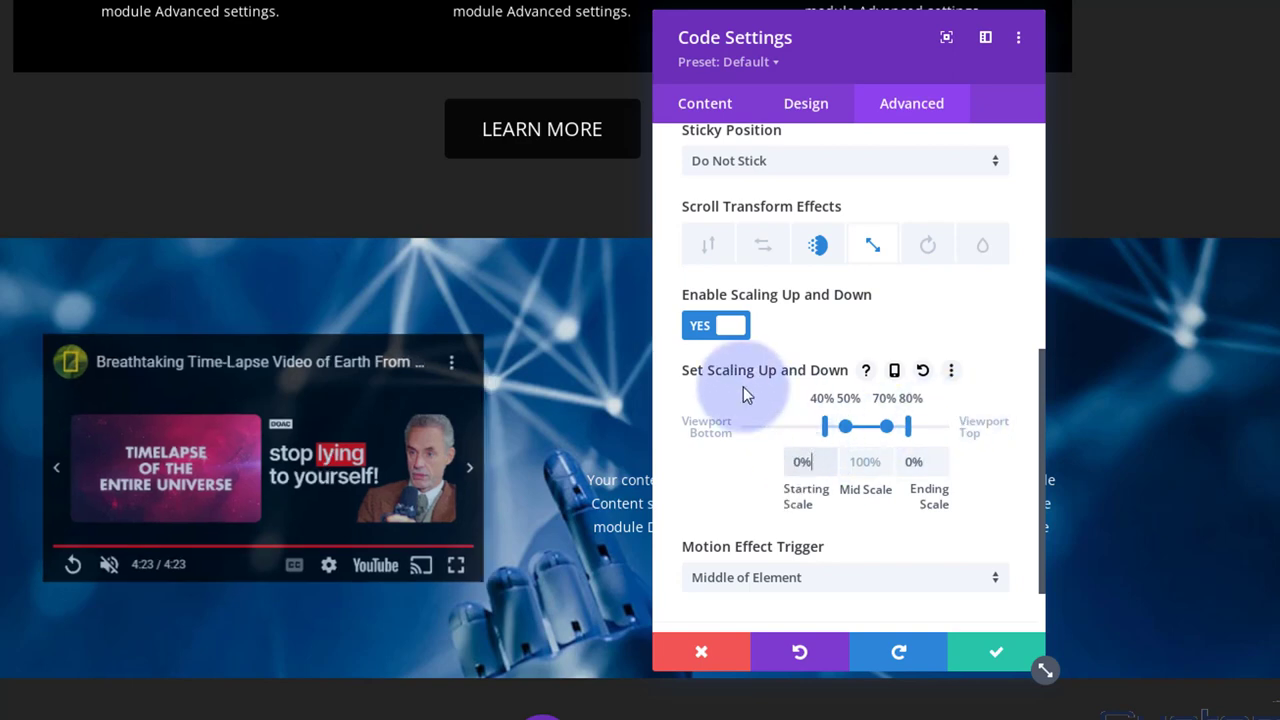
pyautogui.click(805, 461)
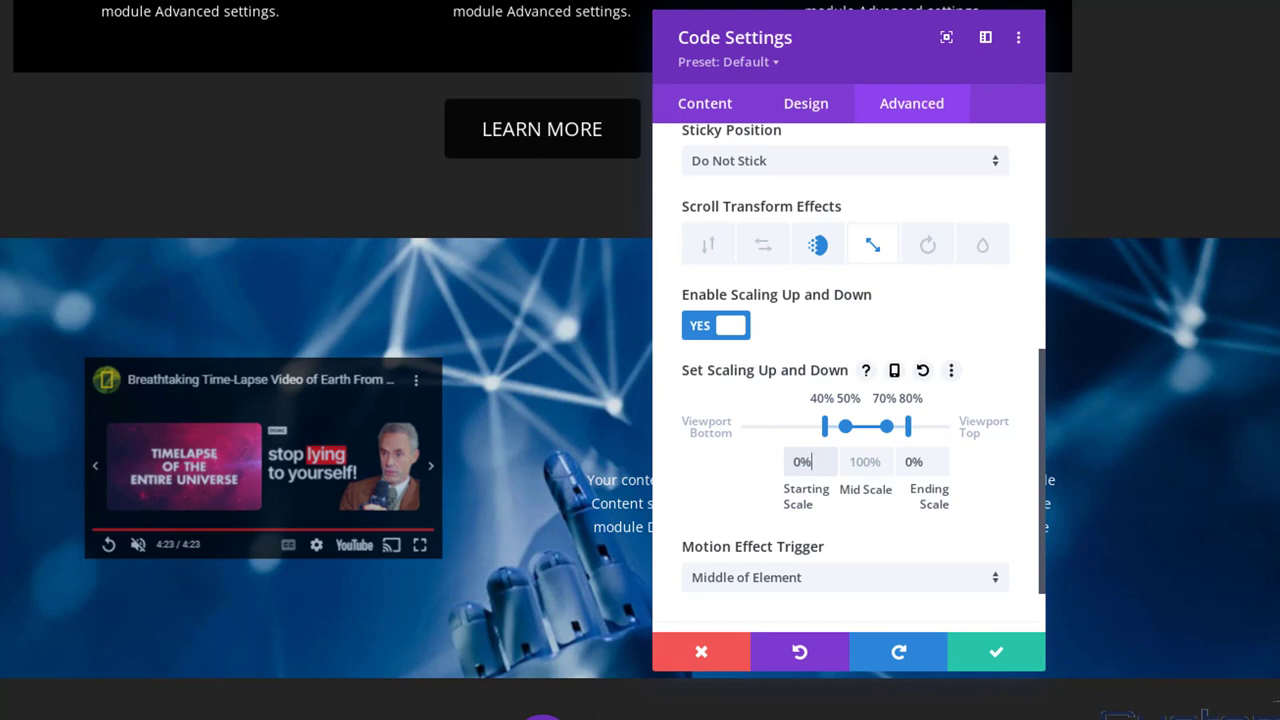
# Preview the video's combined fading and scaling on the page above and below the video section.
pyautogui.scroll(2, 678, 644)
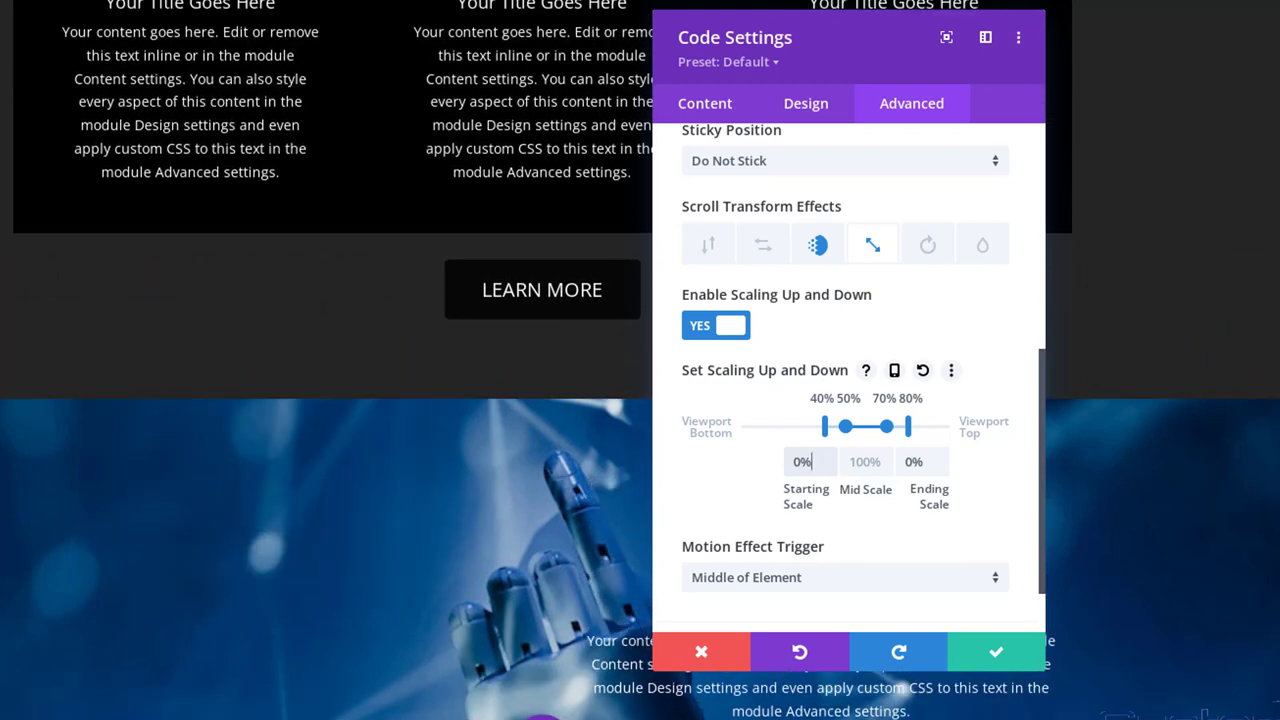
pyautogui.scroll(-2, 330, 400)
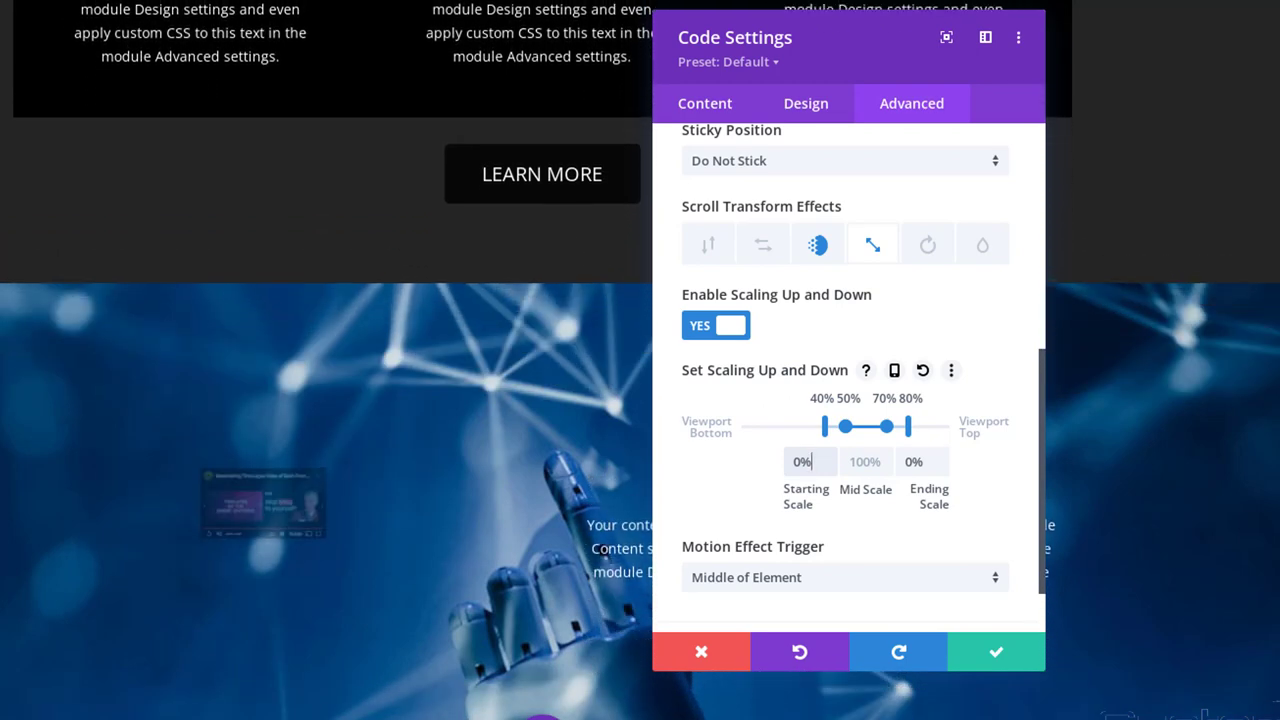
pyautogui.scroll(-3, 330, 400)
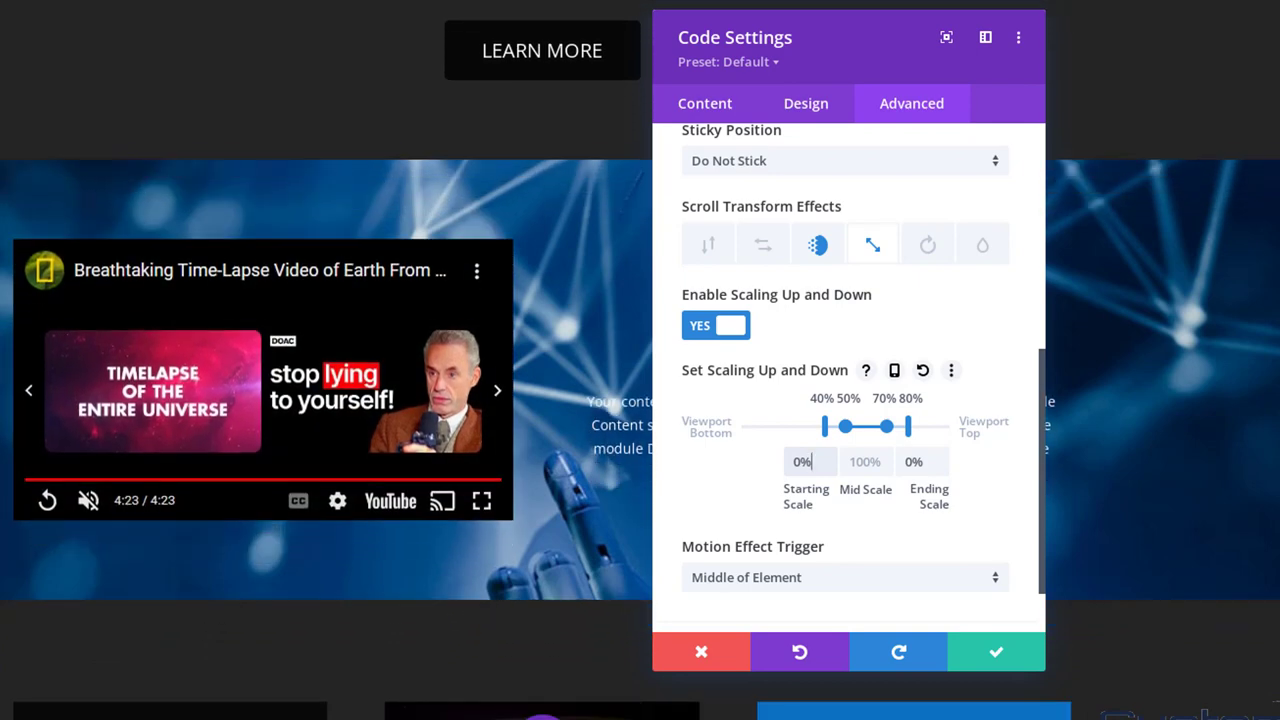
pyautogui.scroll(-3, 330, 400)
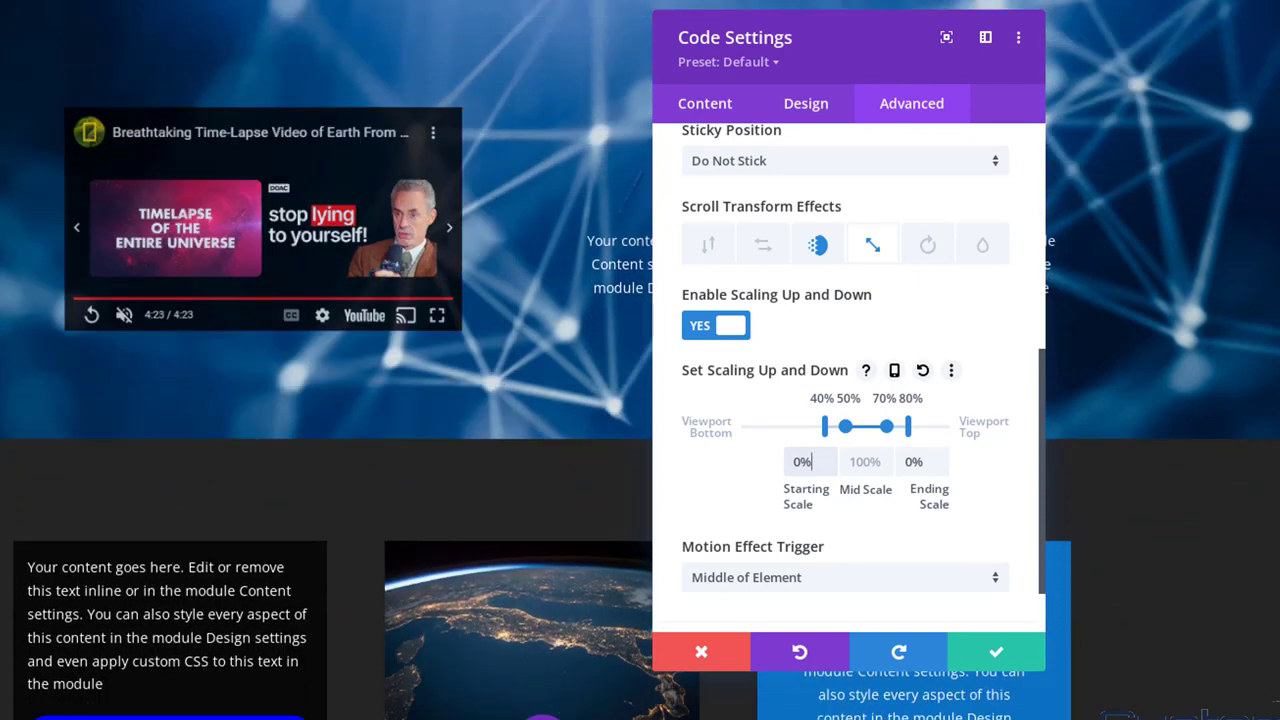
pyautogui.scroll(-2, 330, 400)
pyautogui.scroll(2, 330, 400)
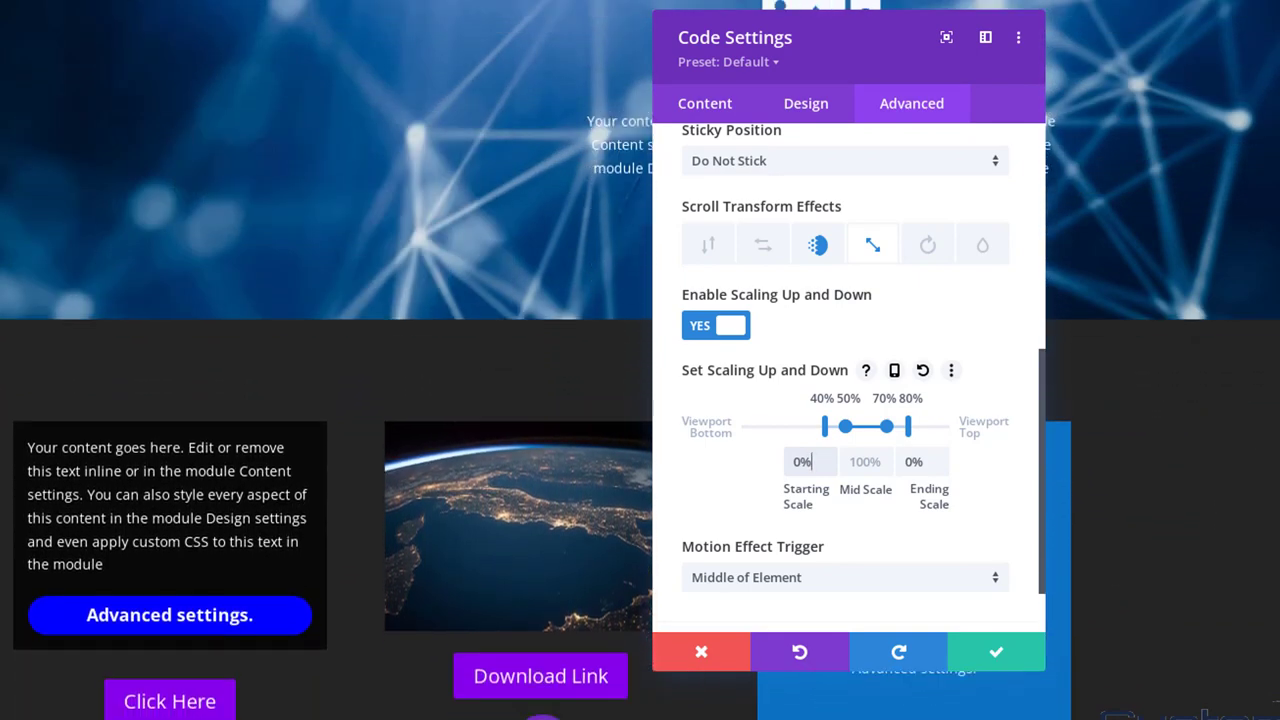
pyautogui.scroll(6, 330, 400)
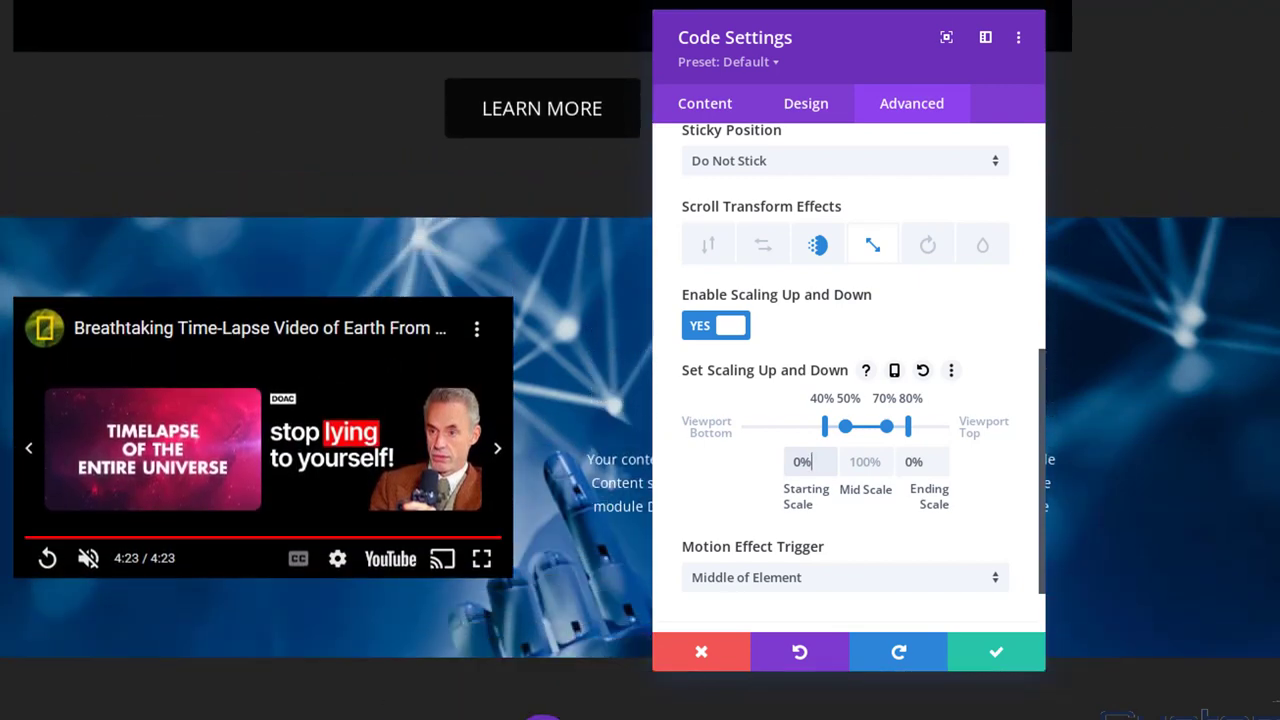
pyautogui.scroll(3, 330, 400)
pyautogui.scroll(-5, 330, 400)
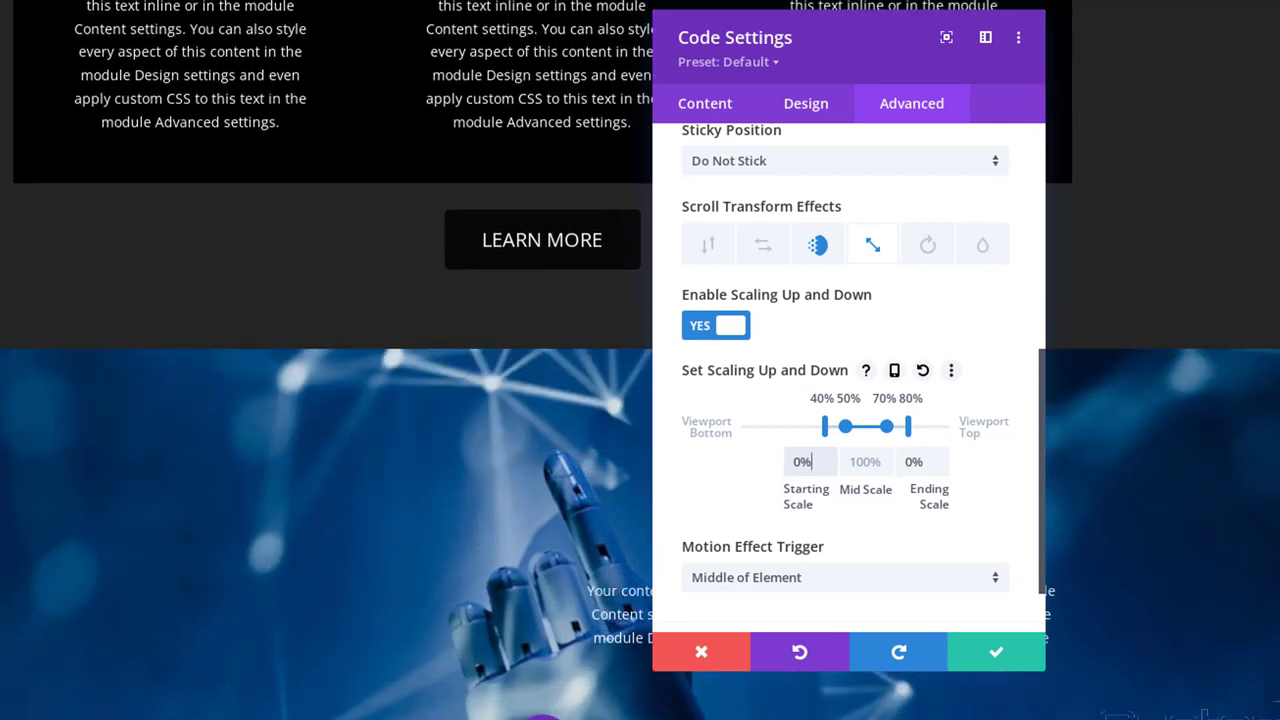
pyautogui.scroll(-3, 330, 400)
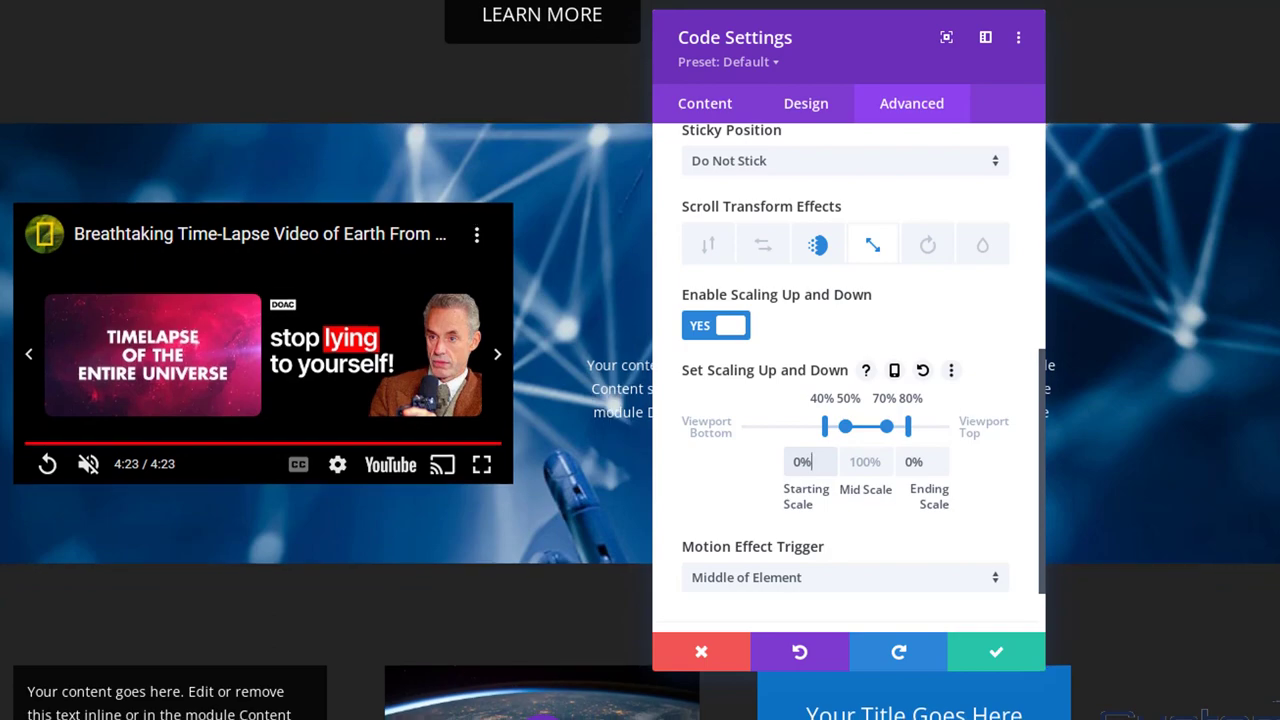
# Save the Code module's settings and exit the Visual Builder to the live page.
pyautogui.click(988, 651)
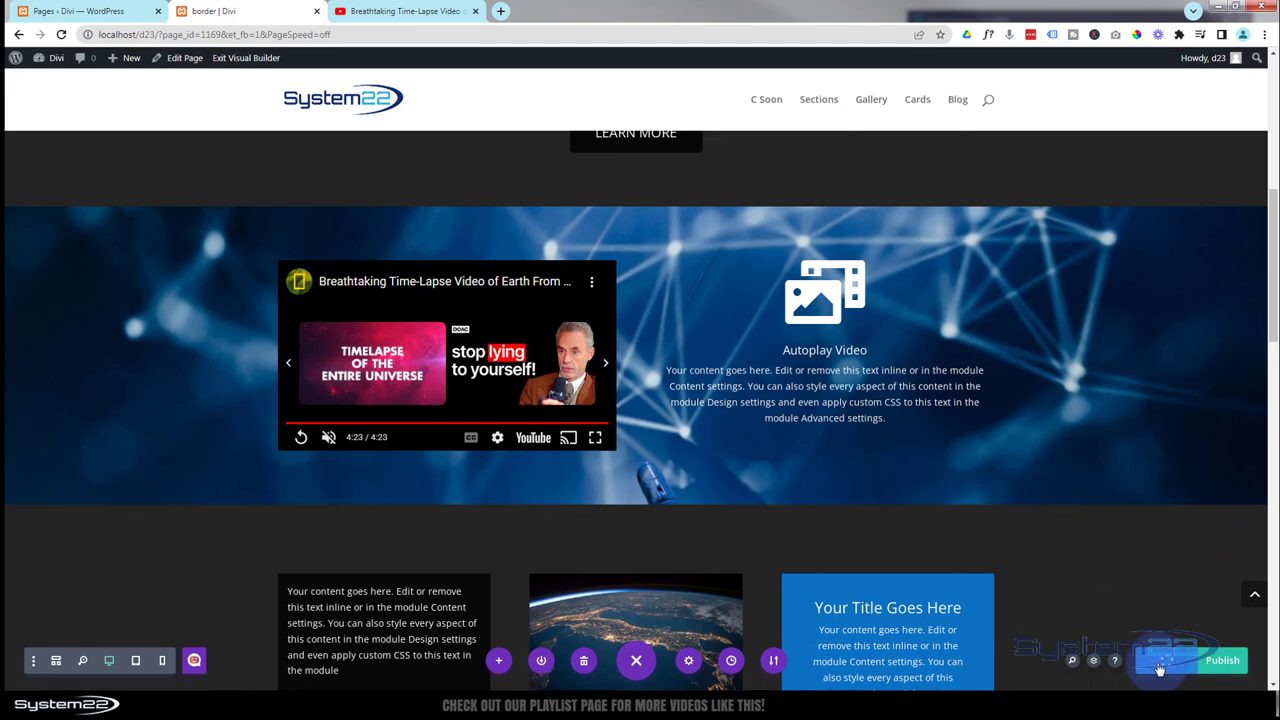
pyautogui.click(256, 61)
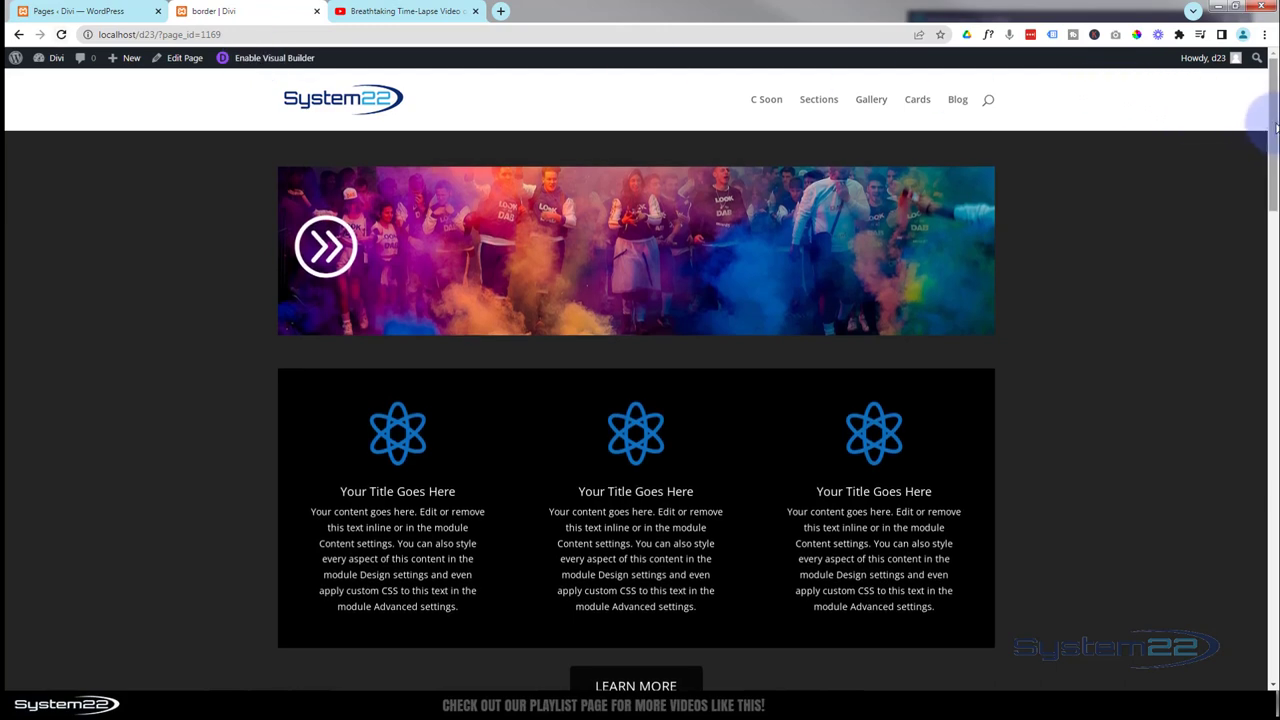
# Check the autoplaying video's scroll effects on the live page, from the page top past the video section and back.
pyautogui.moveTo(1274, 128); pyautogui.dragTo(1274, 251)
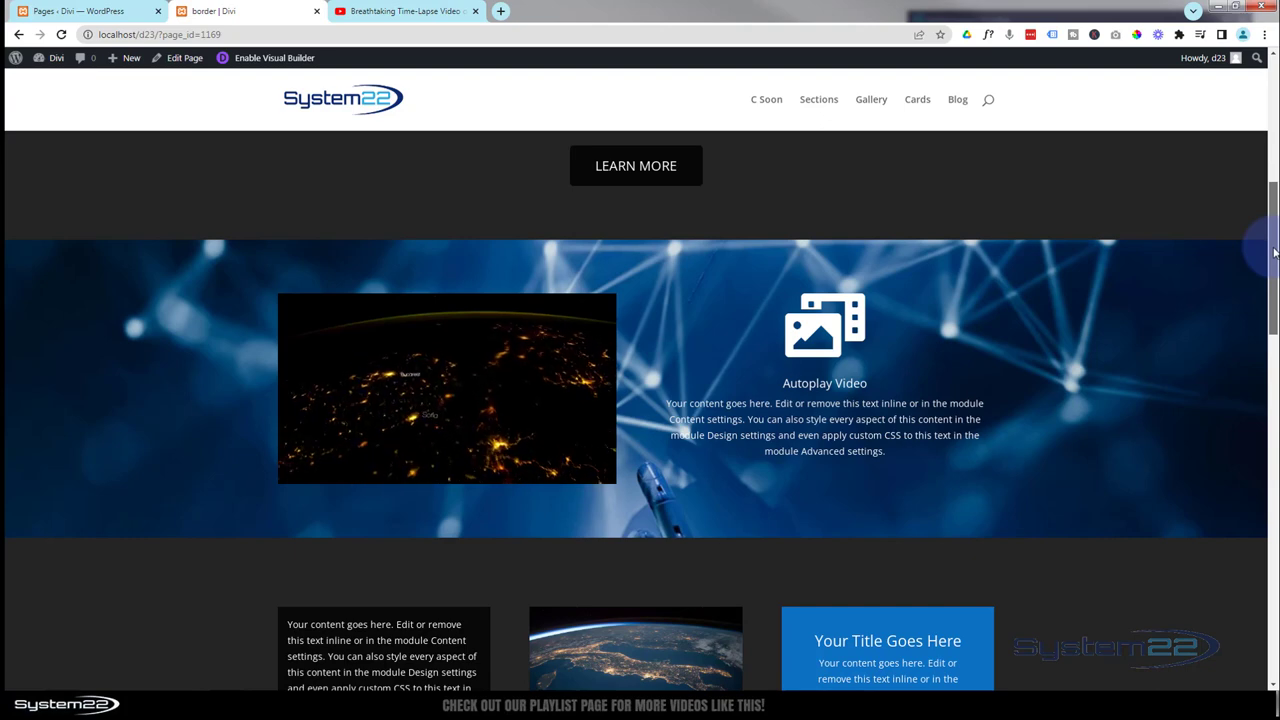
pyautogui.moveTo(1274, 251); pyautogui.dragTo(1275, 340)
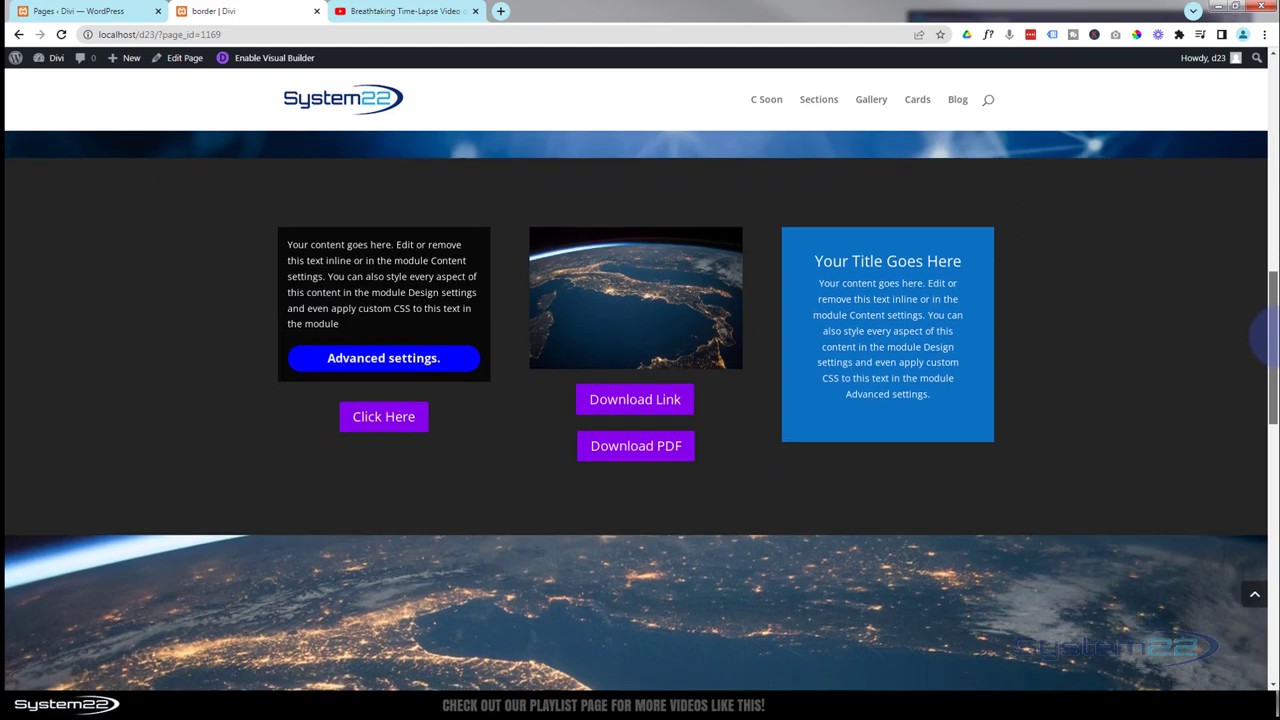
pyautogui.moveTo(1271, 338); pyautogui.dragTo(1275, 245)
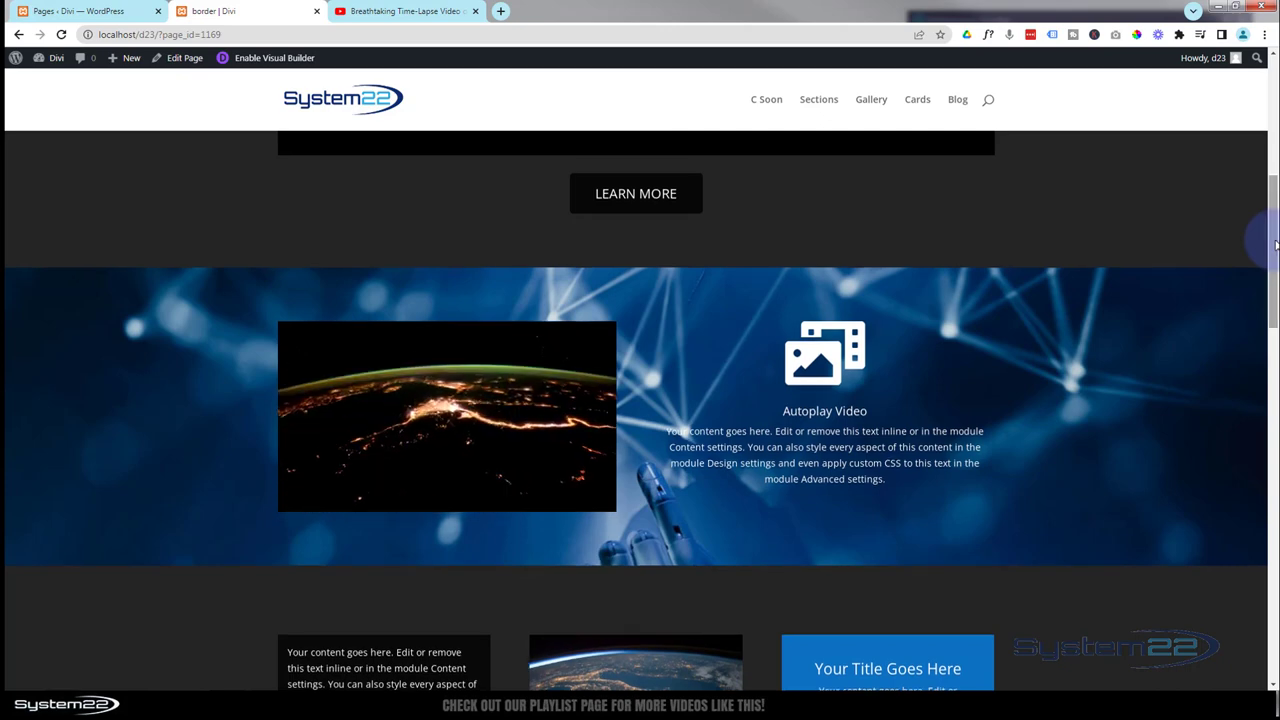